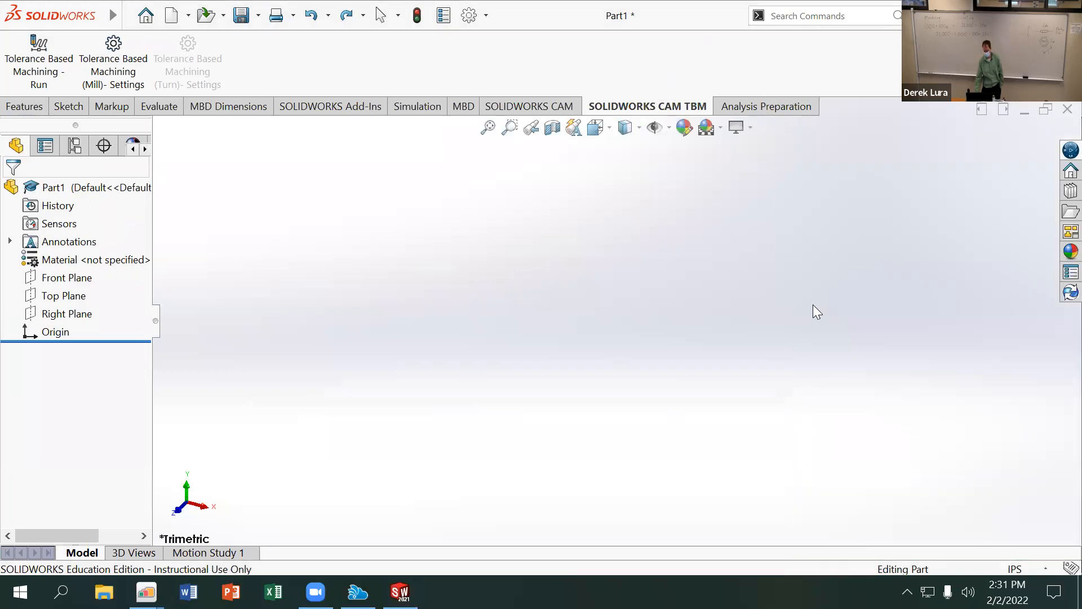
Start a new sketch on the Front Plane.
left_click(1025, 568)
left_click(520, 442)
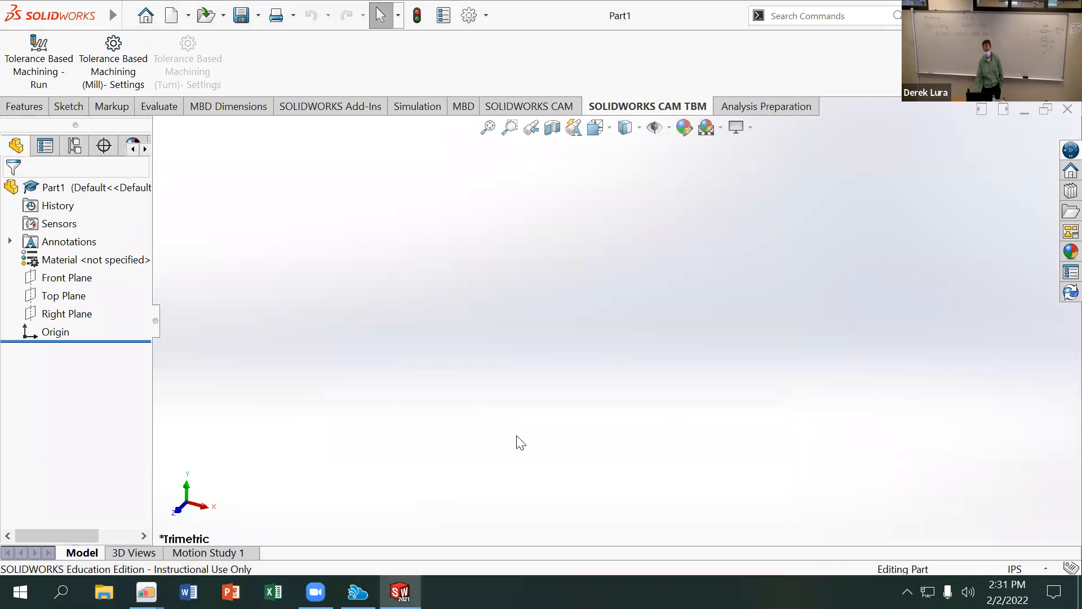
left_click(59, 295)
left_click(54, 280)
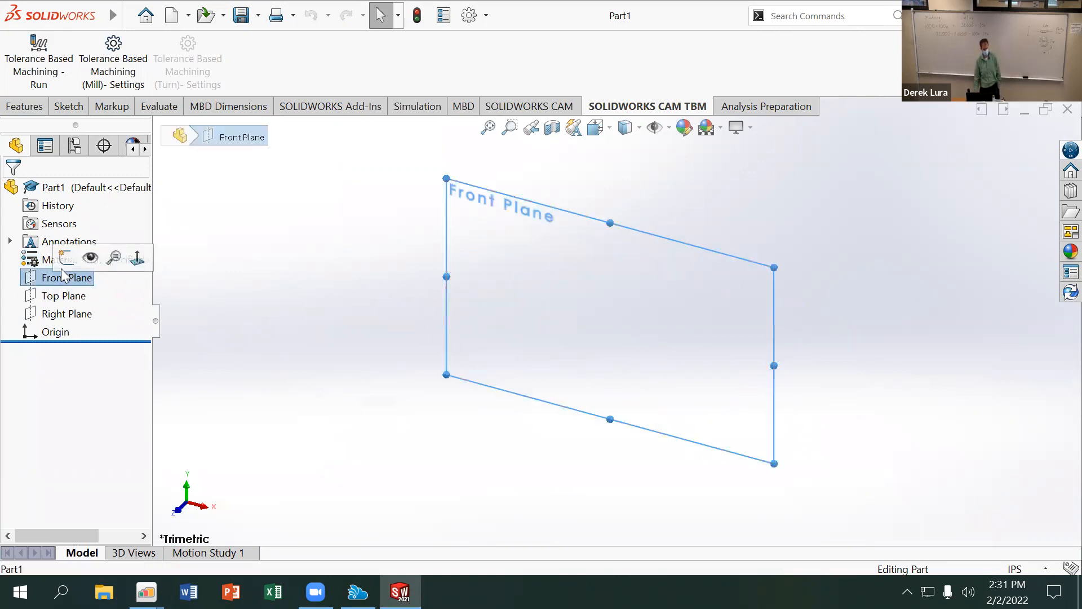
left_click(65, 258)
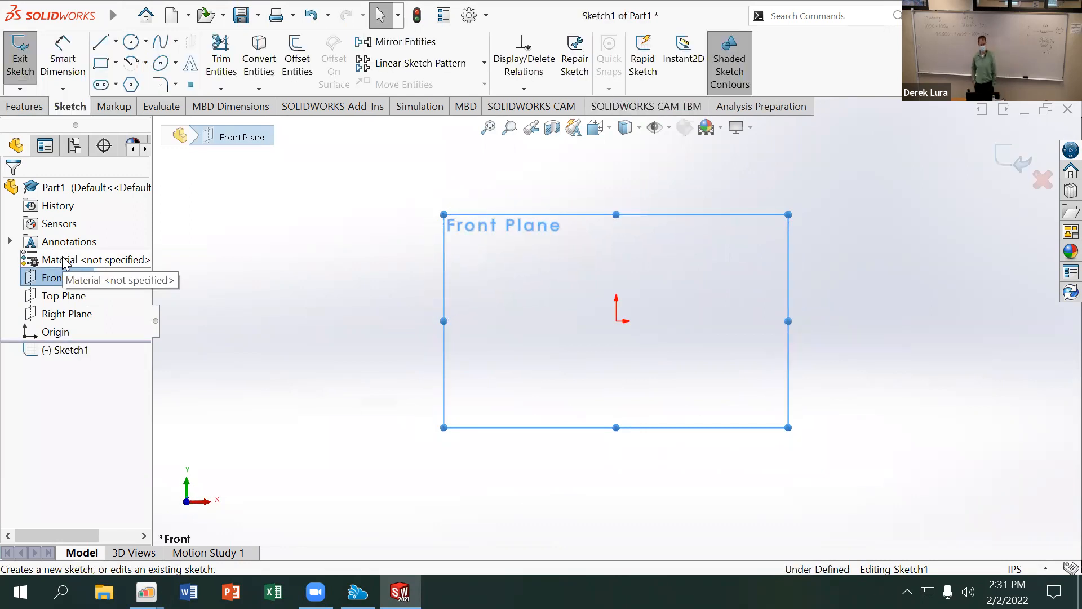
left_click(131, 85)
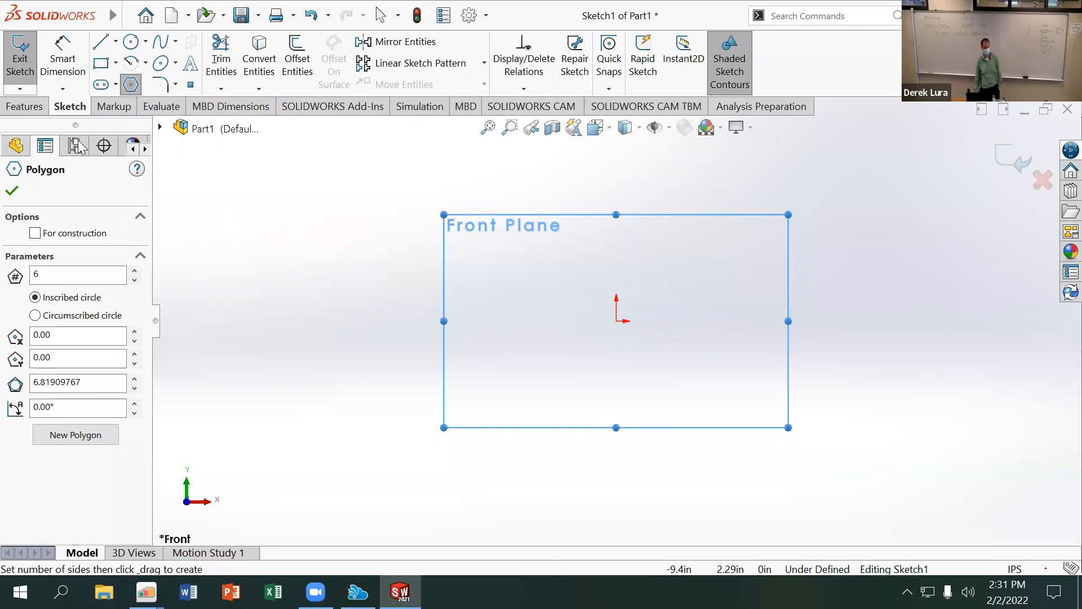
left_click(616, 320)
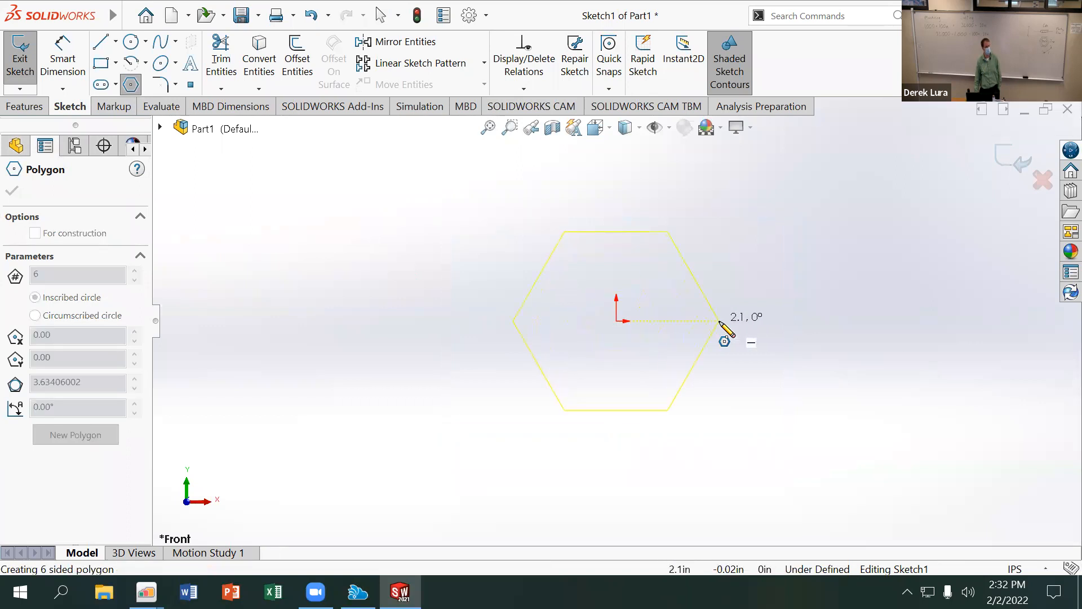
left_click(726, 322)
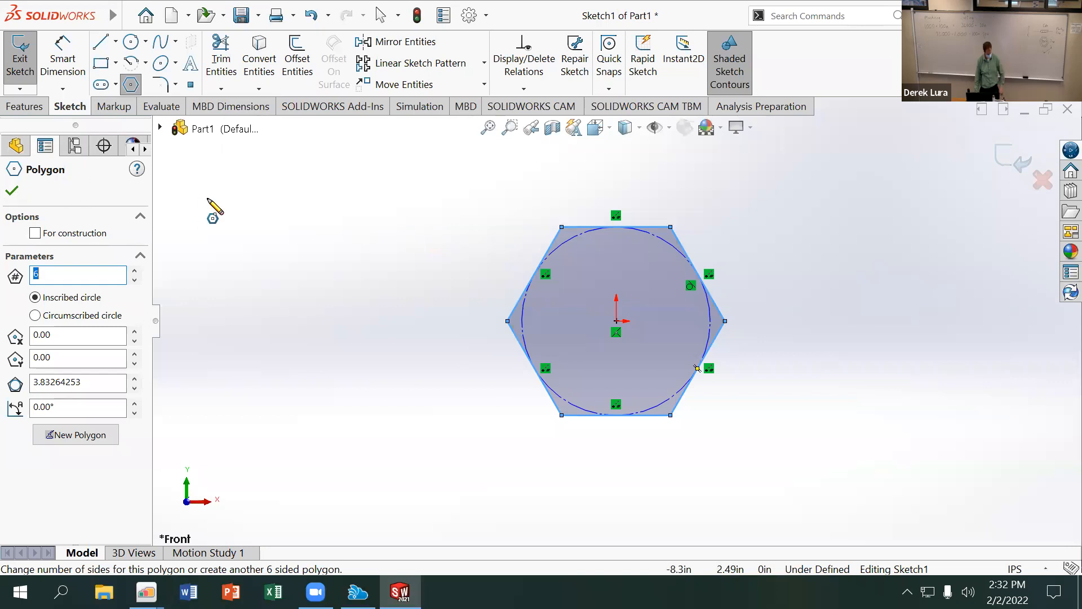
key("ctrl+z")
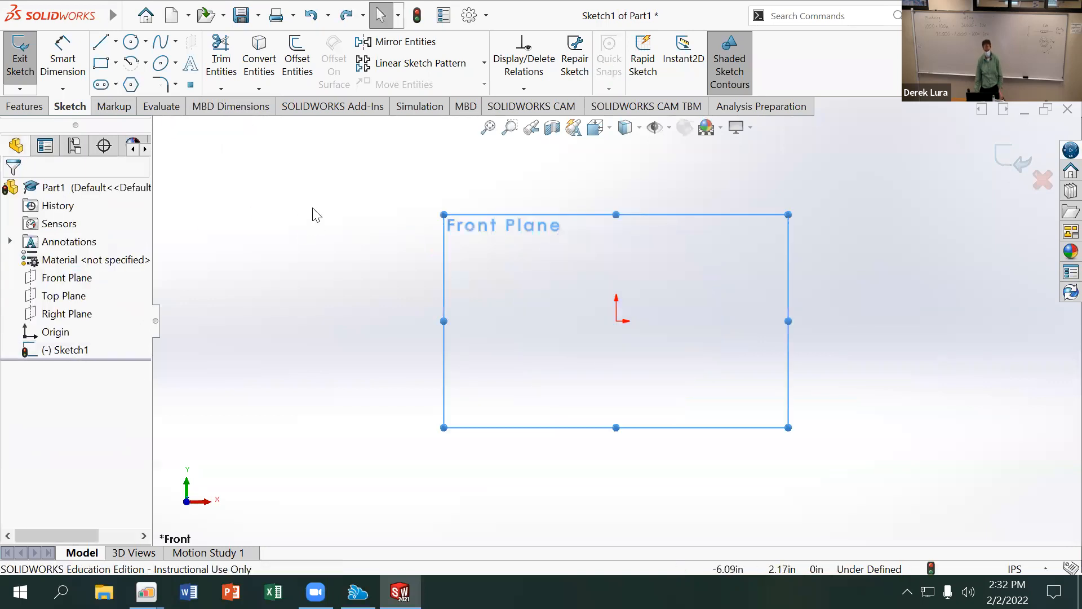
Sketch a six-sided polygon centred on the origin, using the inscribed circle option with a circle diameter of about 4.35 in.
left_click(135, 86)
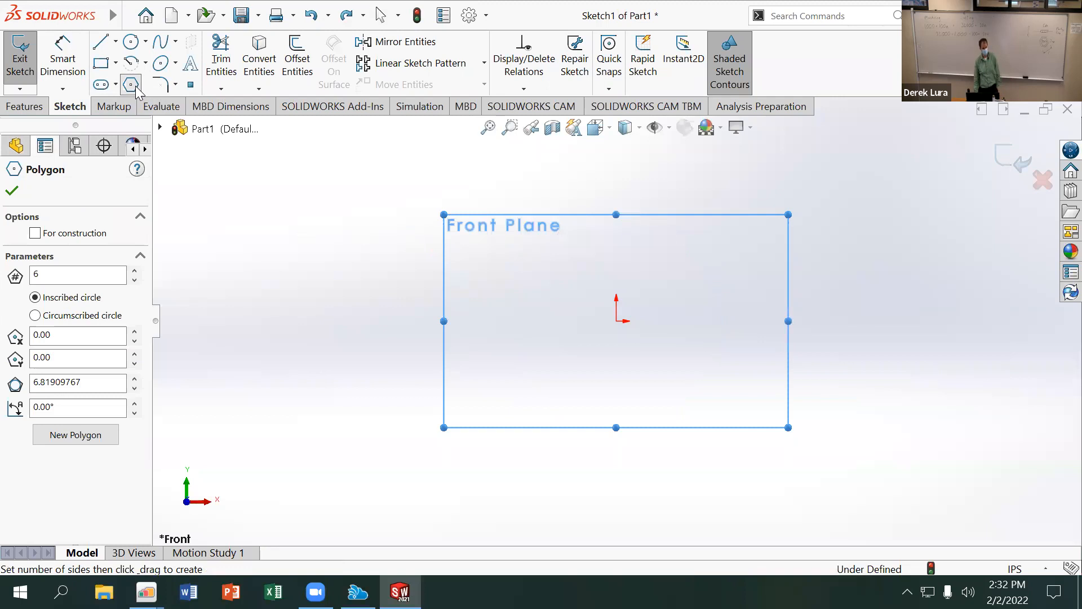
left_click(68, 273)
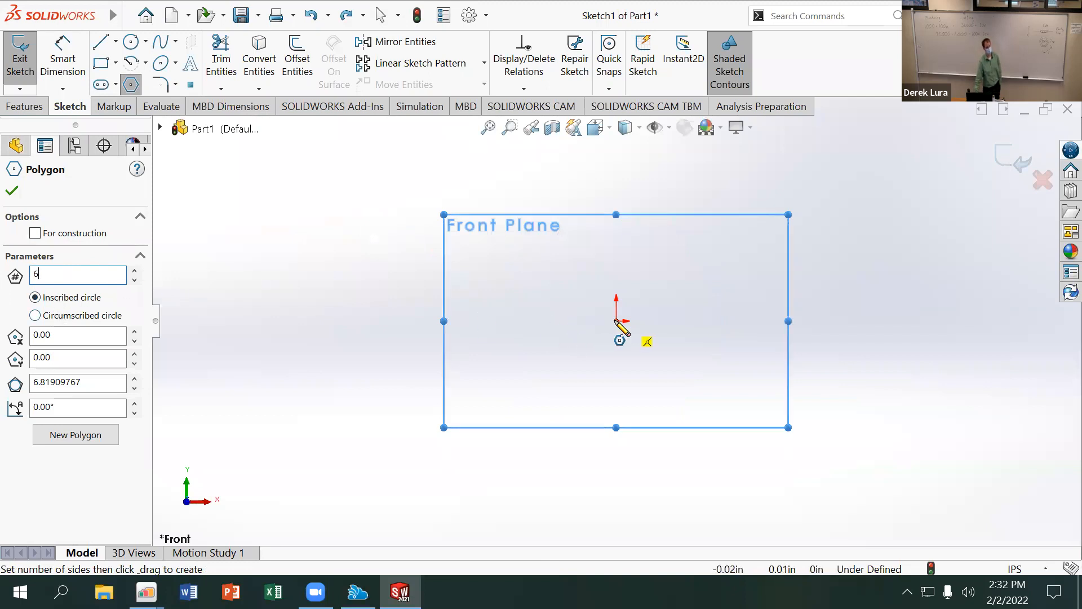
left_click(617, 321)
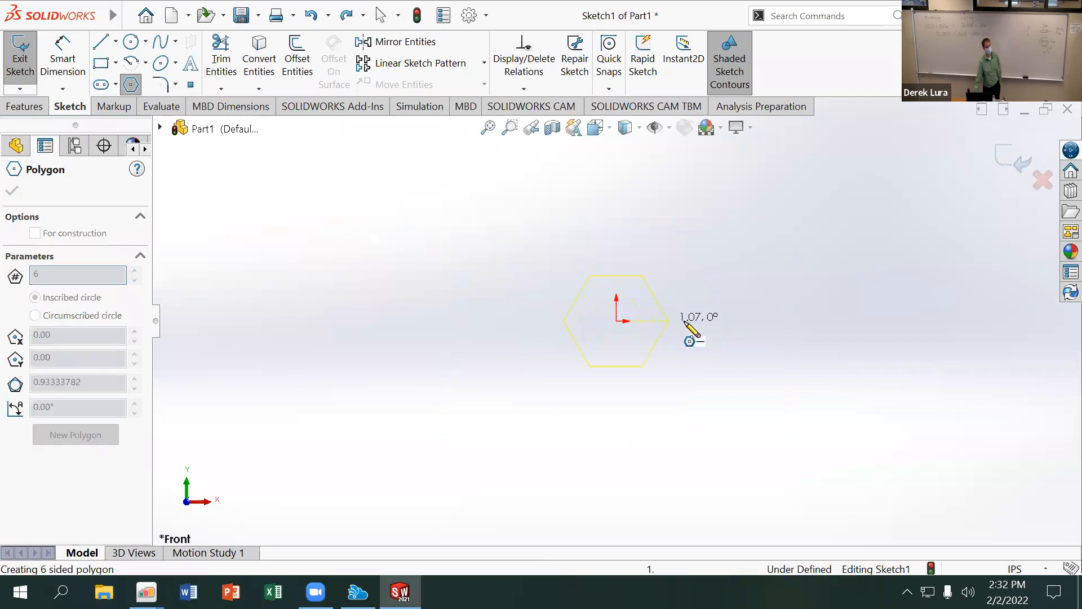
left_click(739, 320)
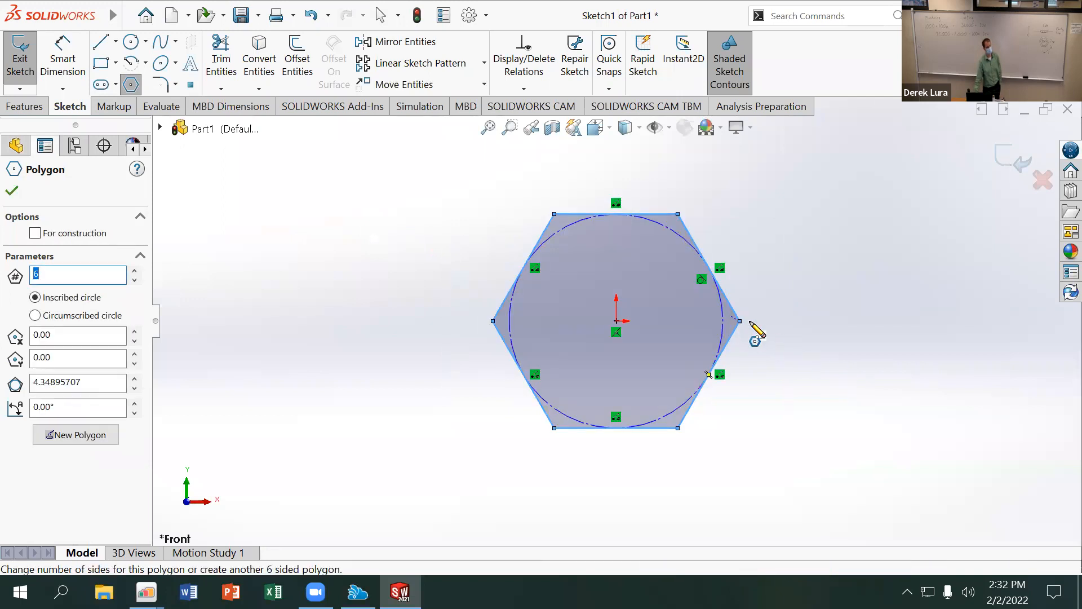
Dimension the distance between two opposite parallel sides of the hexagon as 1 in.
left_click(63, 56)
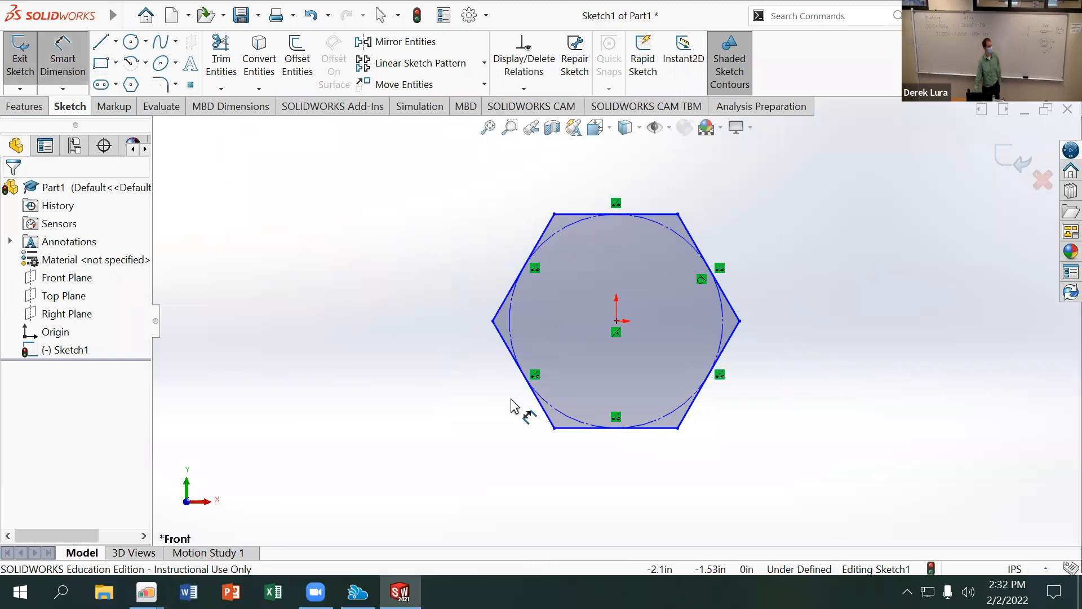
left_click(547, 418)
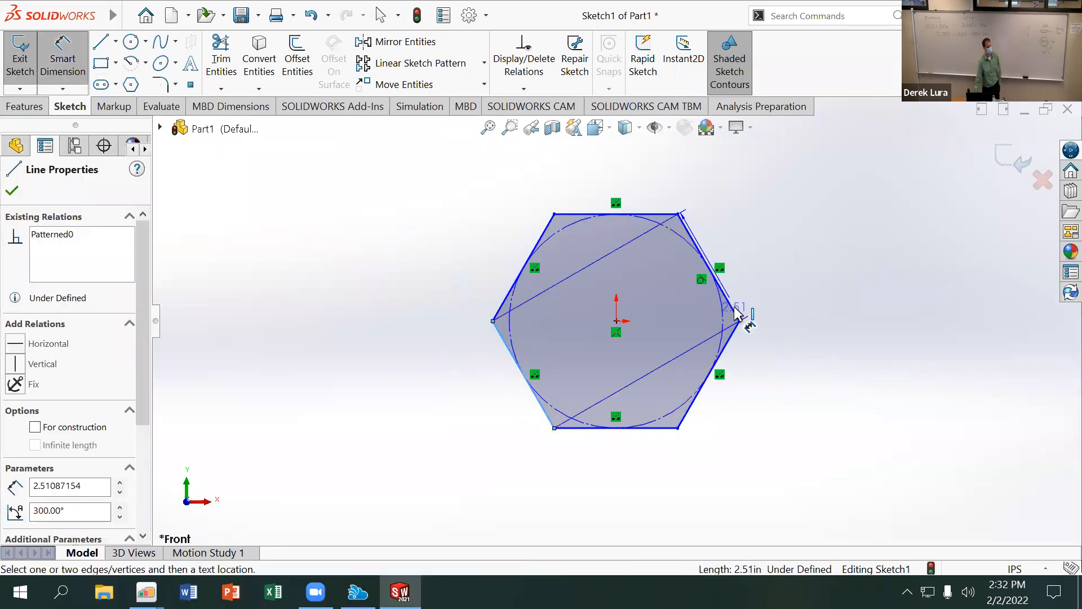
left_click(735, 307)
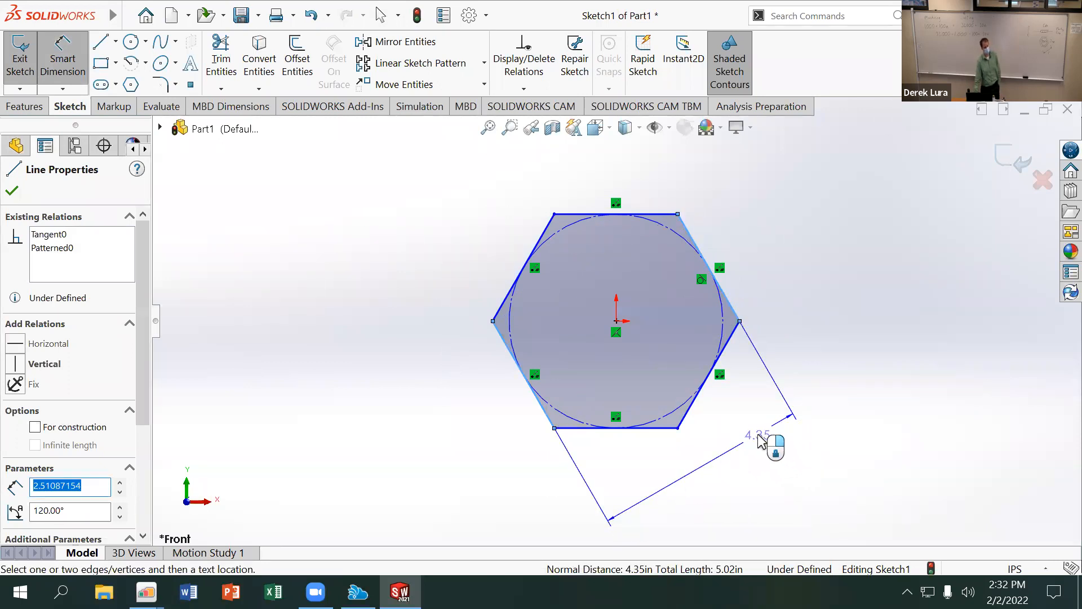
left_click(763, 440)
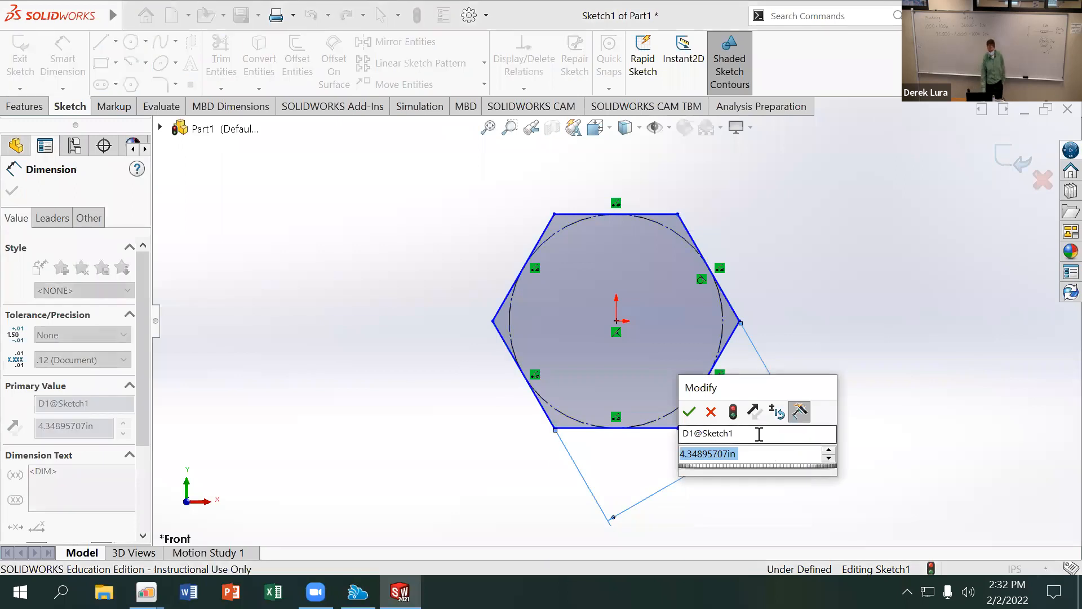
type("1")
key("Return")
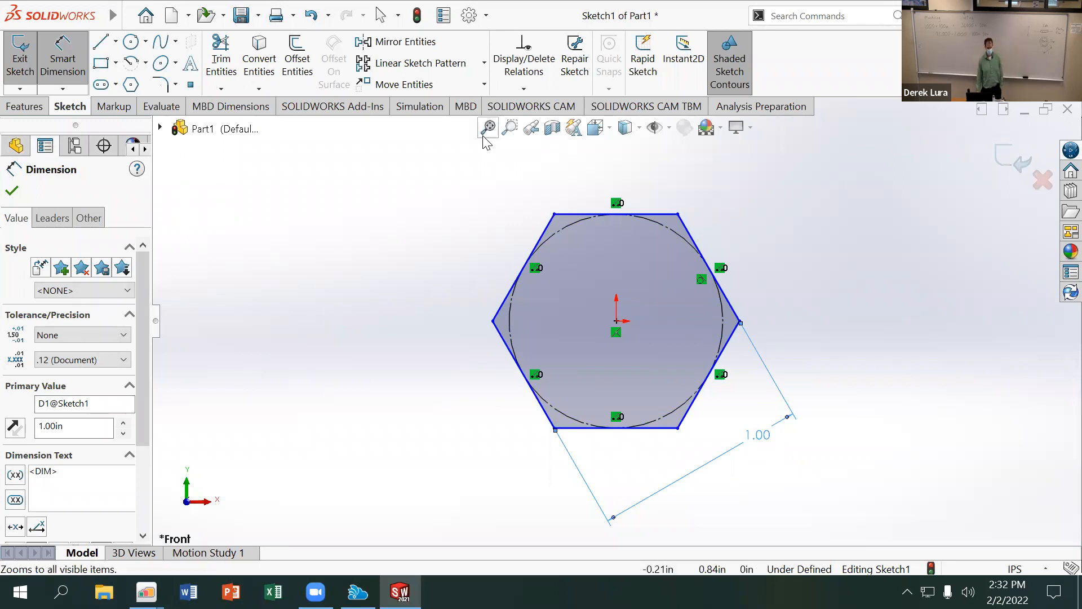
key("Escape")
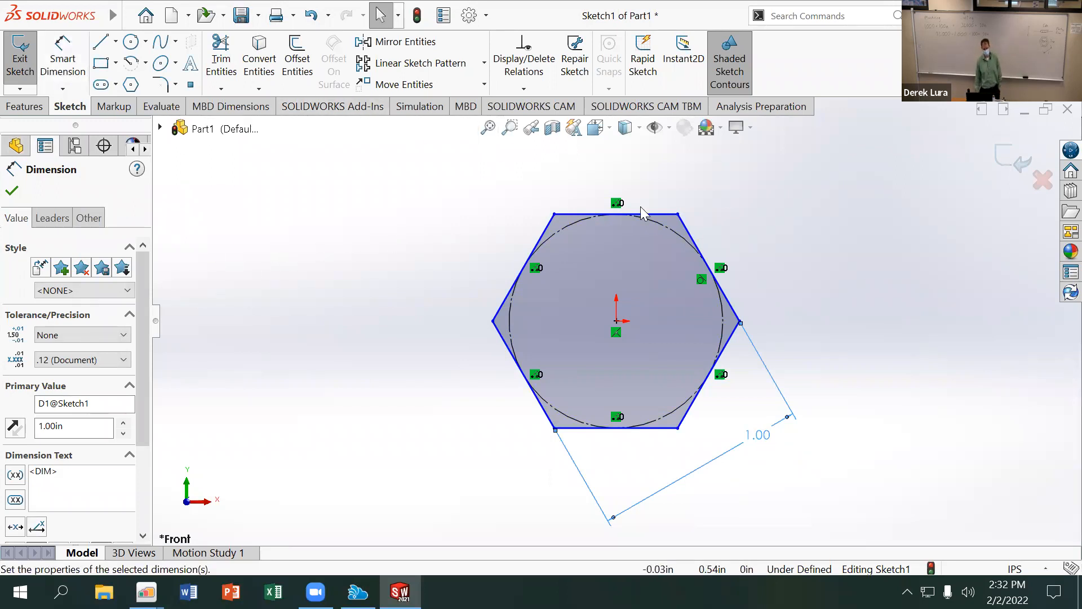
Rotate the hexagon so one vertex sits directly above the origin, and add a vertical relation between that vertex and the centre point.
left_click_drag(679, 215, 615, 208)
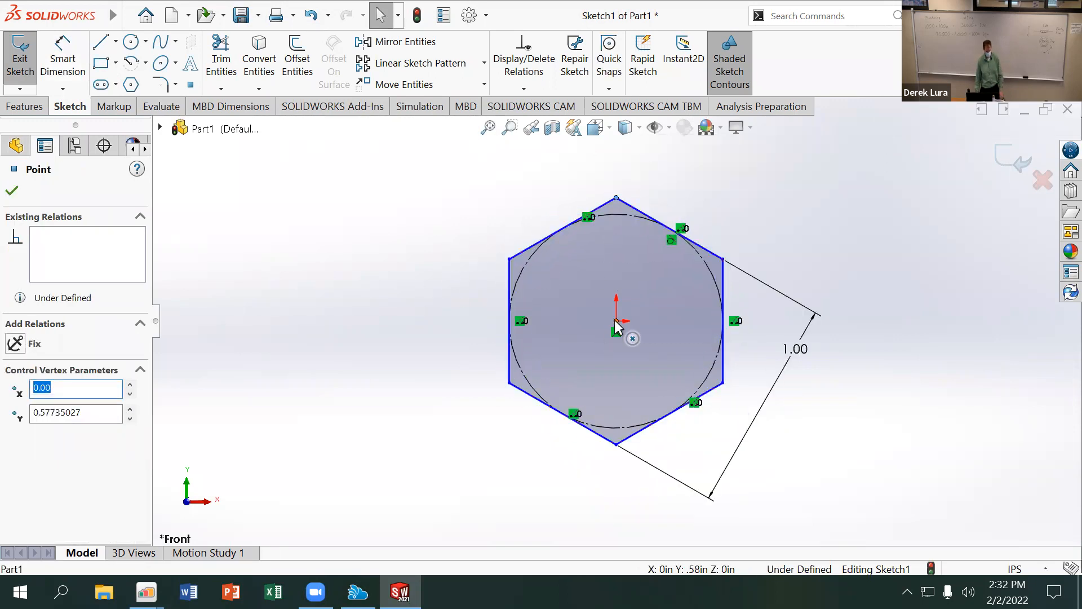
left_click(615, 321, "ctrl")
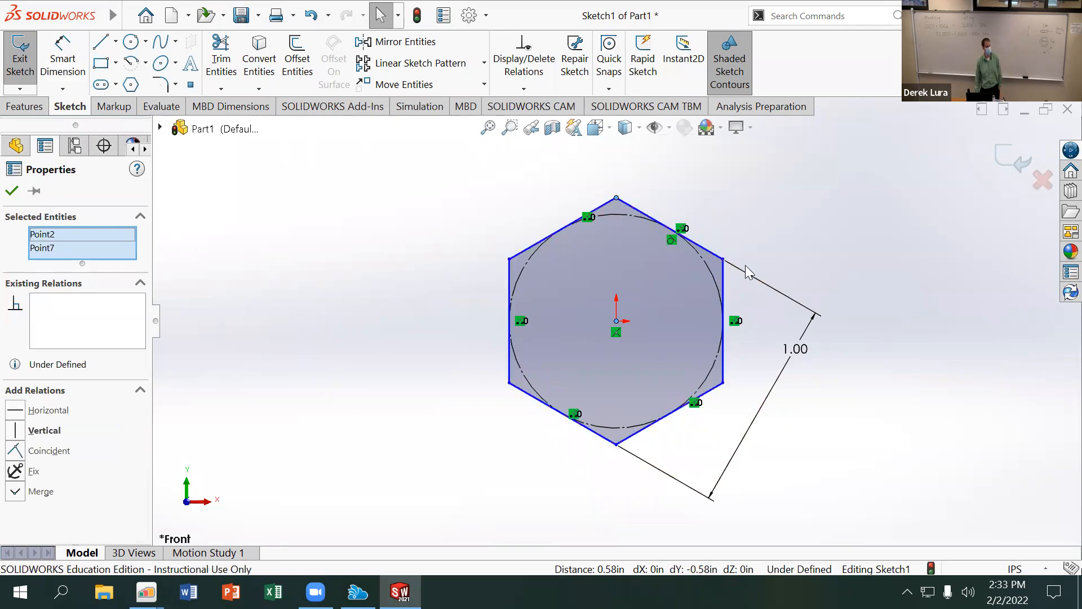
left_click(15, 431)
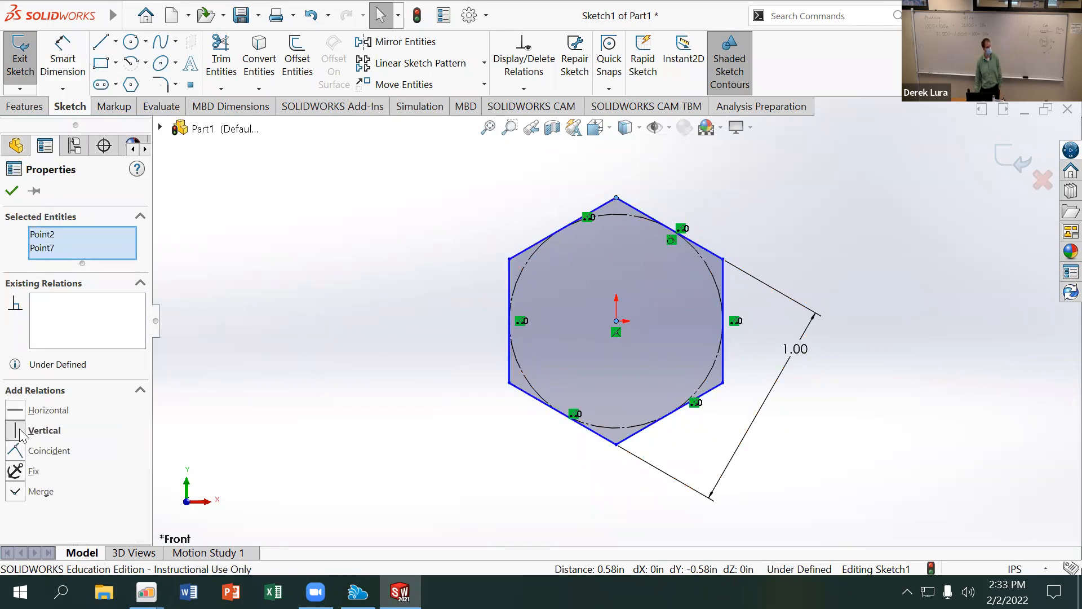
left_click(280, 354)
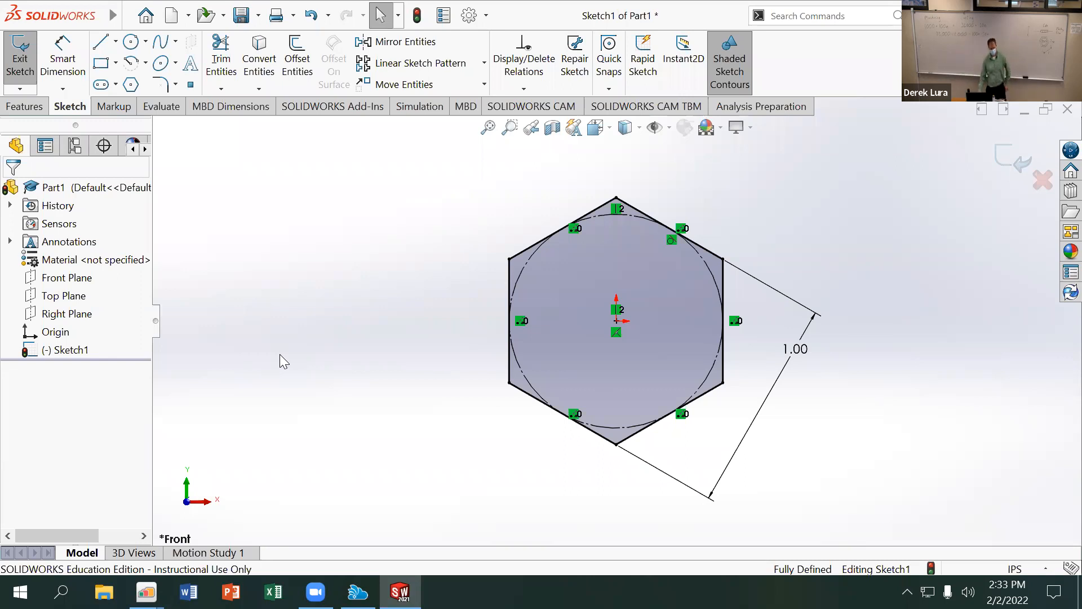
Set up a boss extrusion of the hexagon with a Mid Plane end condition and a depth of 0.20 in.
left_click(25, 106)
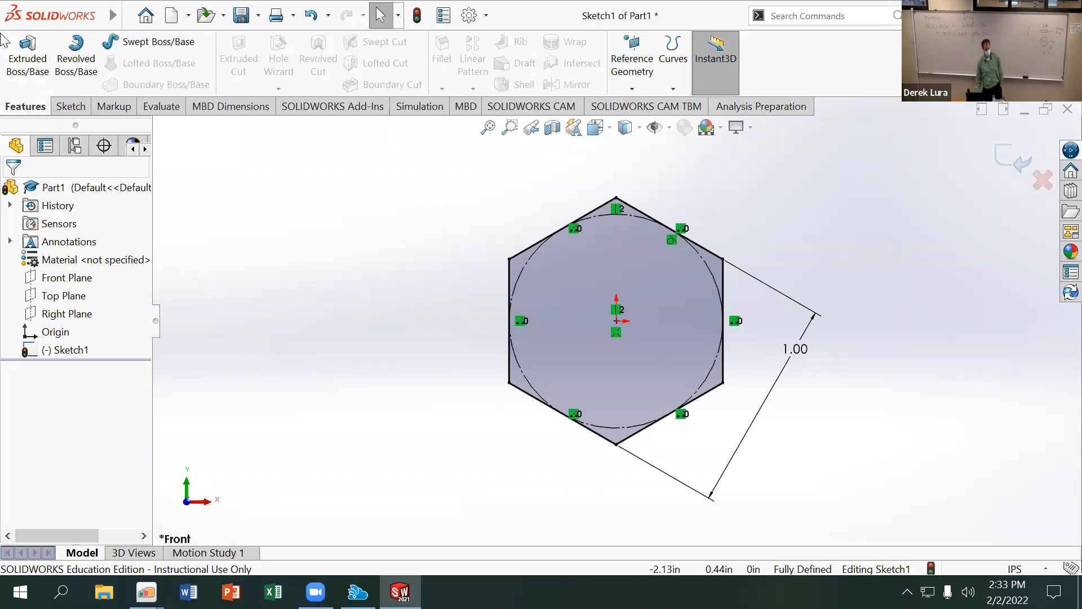
left_click(27, 53)
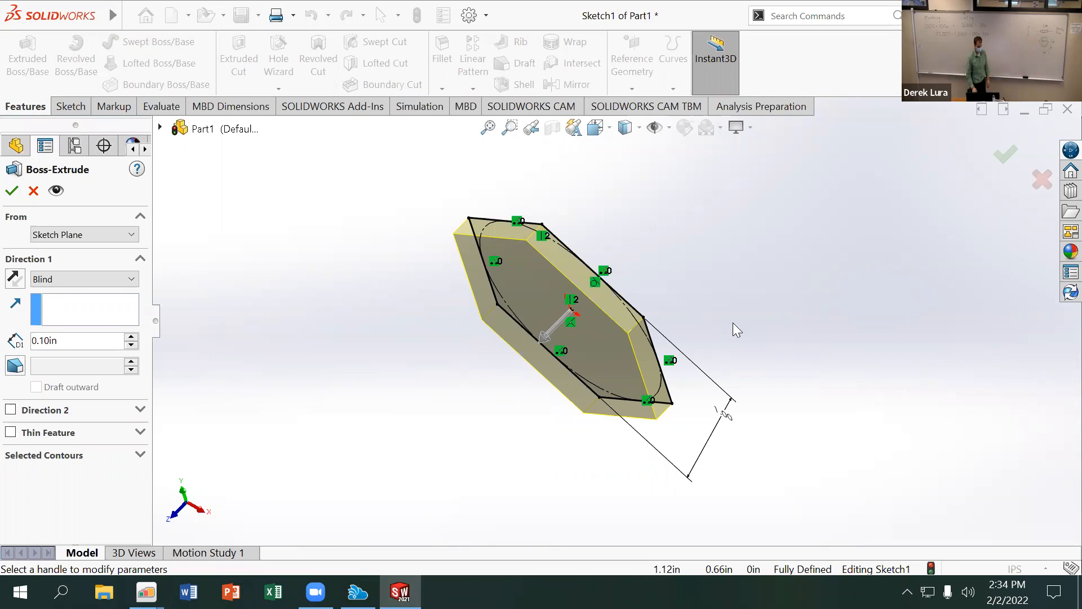
left_click(53, 282)
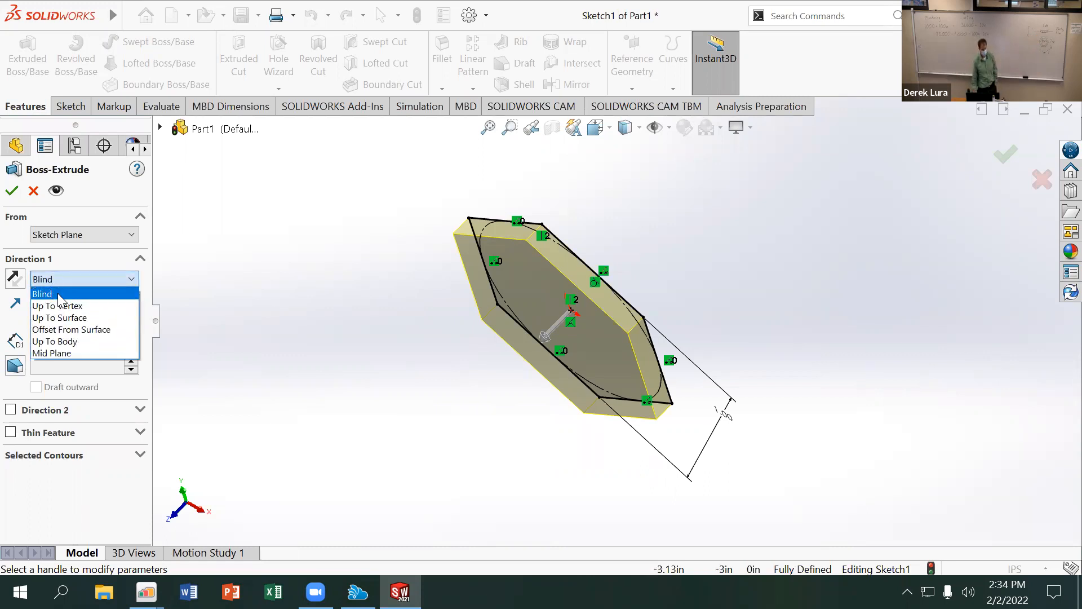
left_click(51, 355)
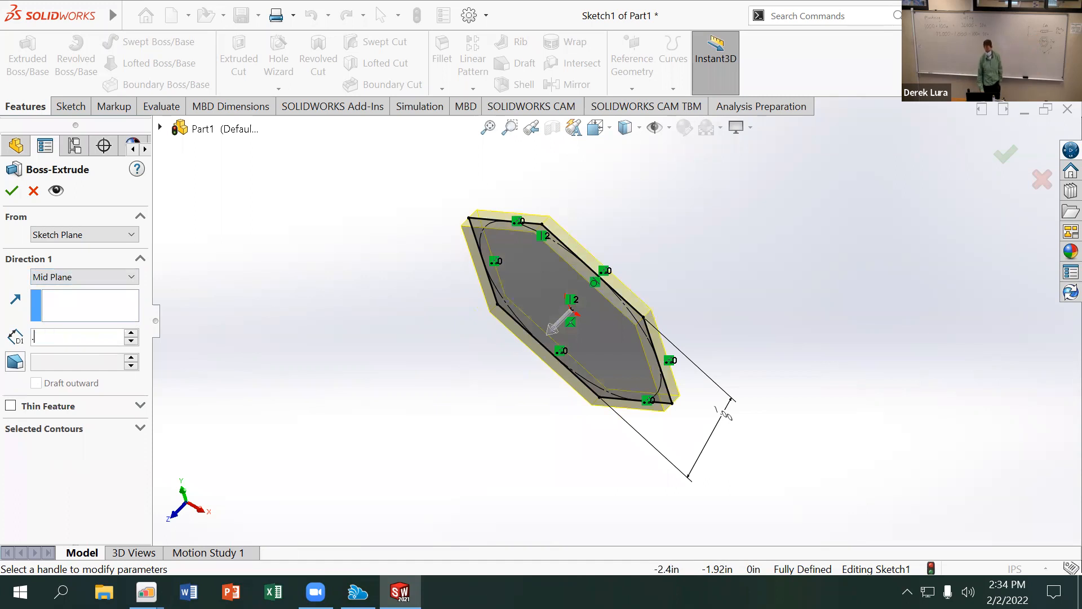
key("Up")
mouse_move(345, 222)
middle_mouse_down()
mouse_move(357, 258)
mouse_move(337, 289)
mouse_move(358, 316)
middle_mouse_up()
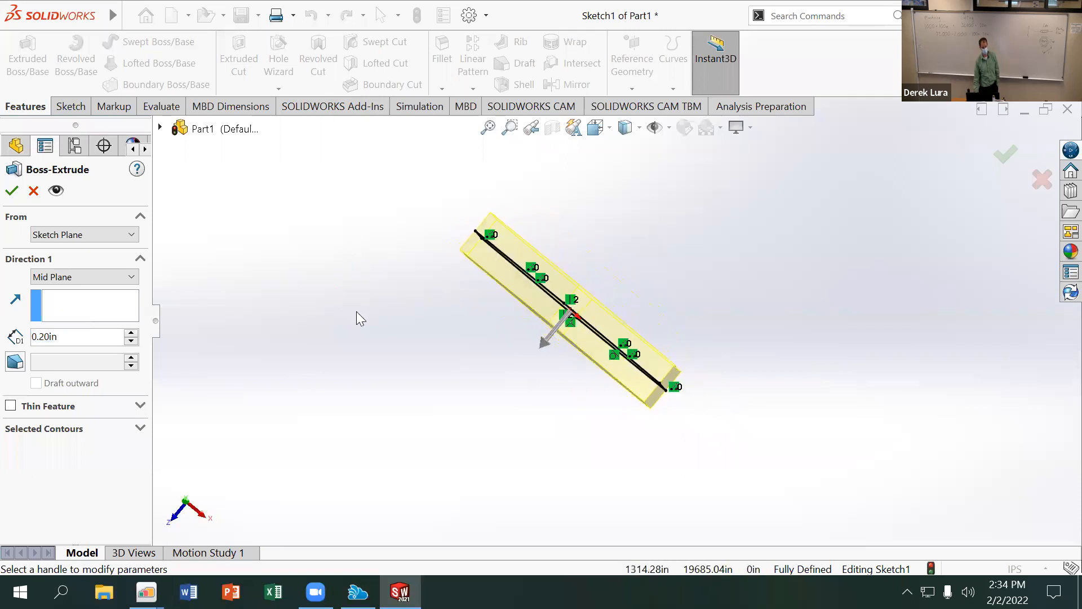
Turn on draft for the extrusion with an angle of 2 degrees and inspect the tapered sides in the preview.
left_click(19, 363)
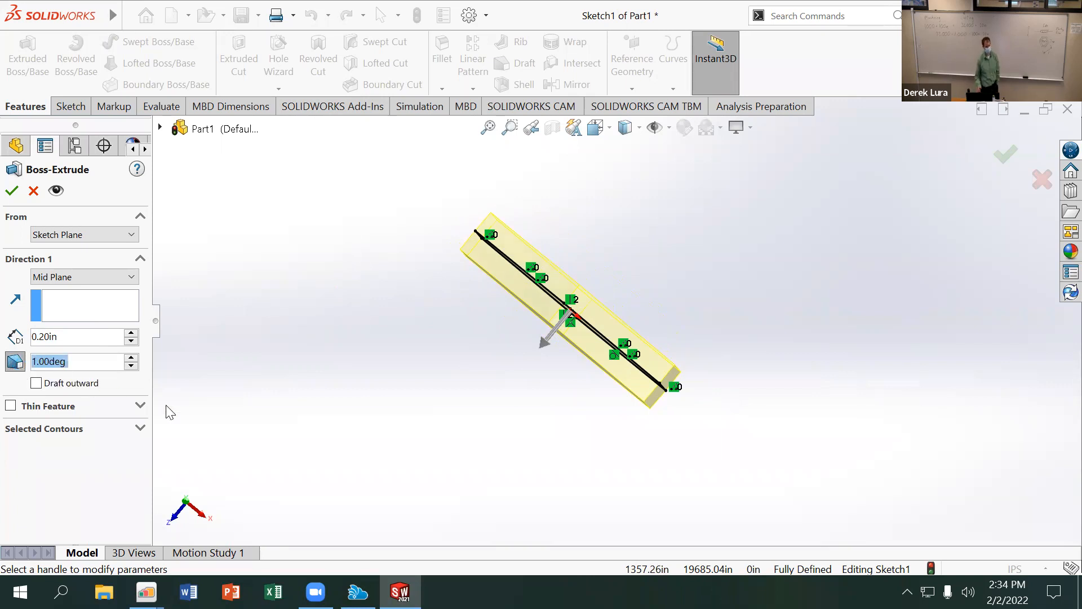
key("Up")
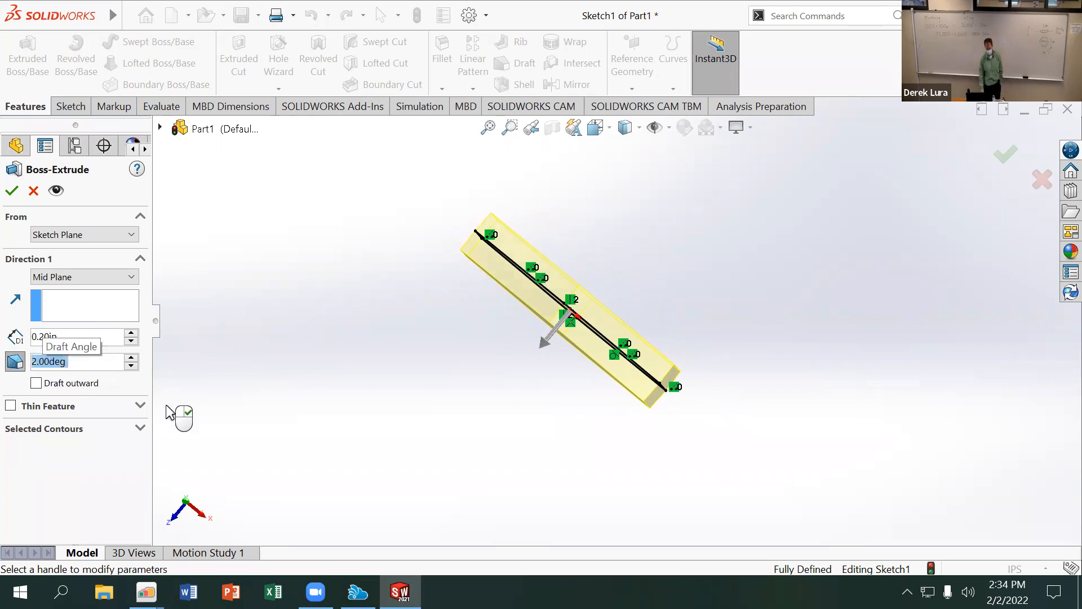
middle_click_drag(448, 228, 439, 227)
scroll(500, 238, "down", 8)
middle_click_drag(530, 254, 533, 258)
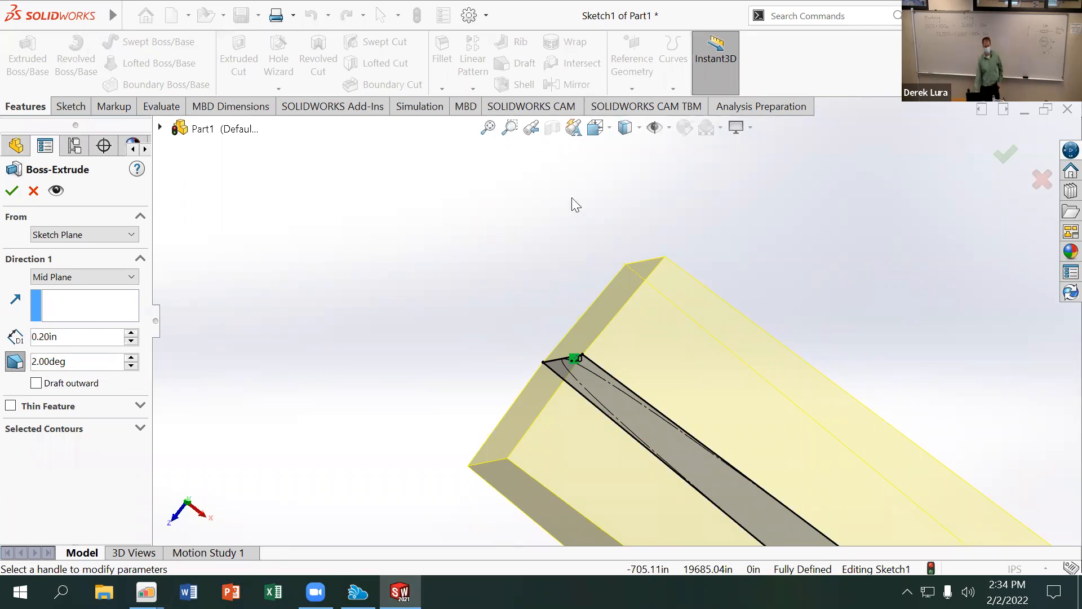
scroll(594, 208, "up", 3)
scroll(665, 232, "up", 2)
middle_click_drag(652, 240, 624, 271)
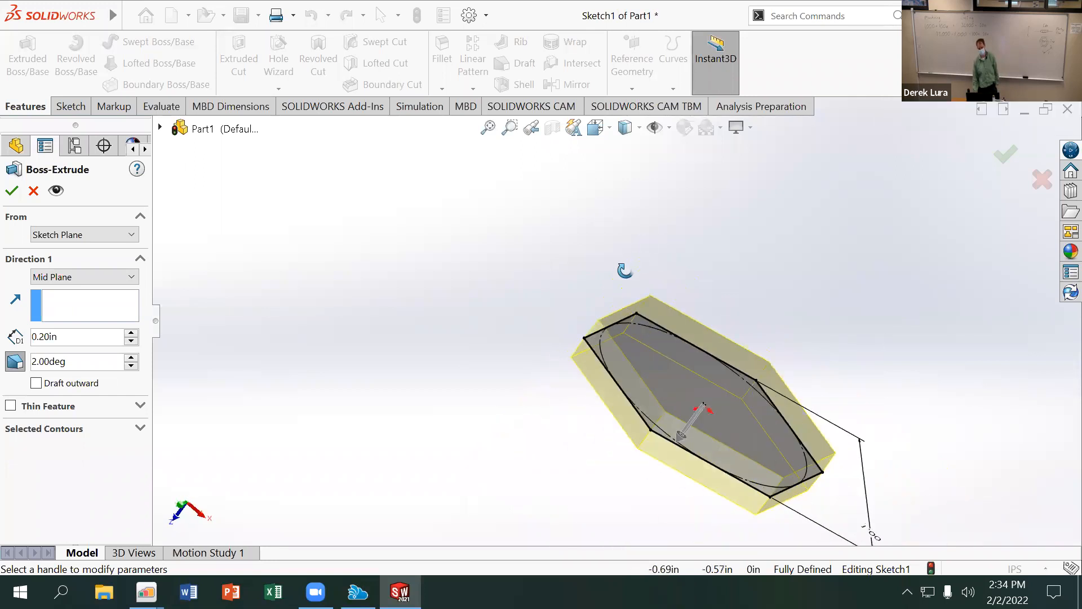
Set the extrusion's draft angle to 20 degrees and check the preview from the side.
left_click(87, 357)
left_click_drag(87, 357, 14, 350)
type("20")
key("Return")
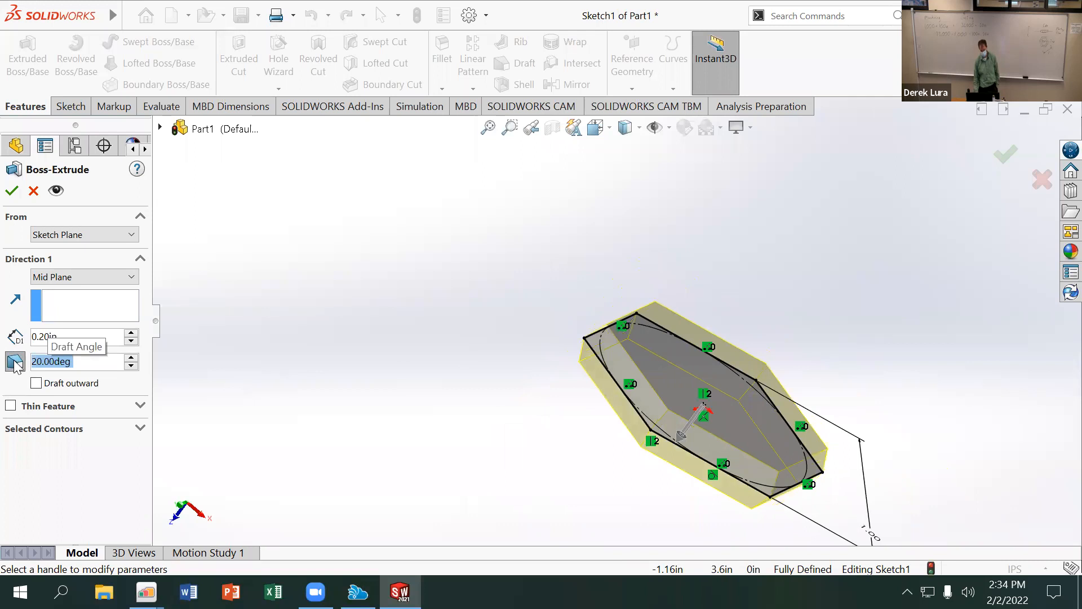
middle_click_drag(414, 375, 606, 331)
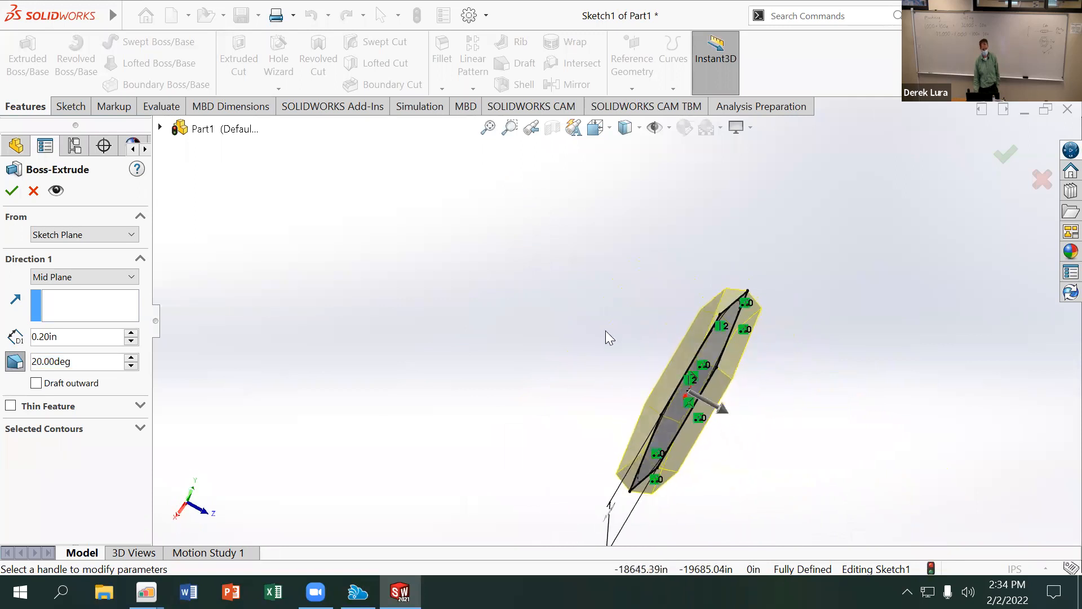
Set the extrusion's draft angle to 30 degrees and check the preview from the front.
double_click(90, 367)
type("30")
key("Return")
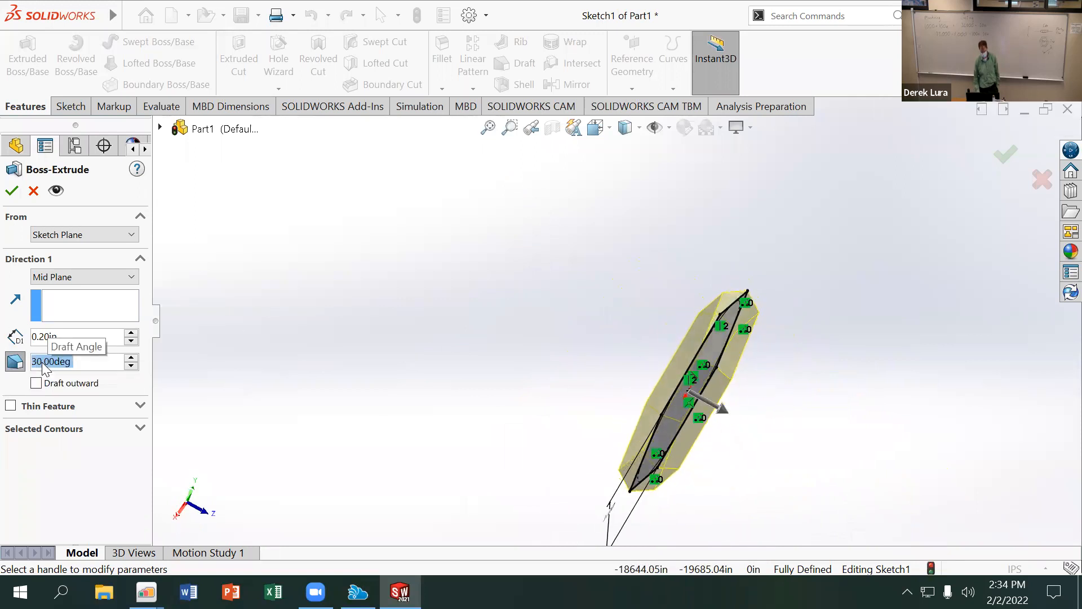
middle_click_drag(287, 284, 445, 325)
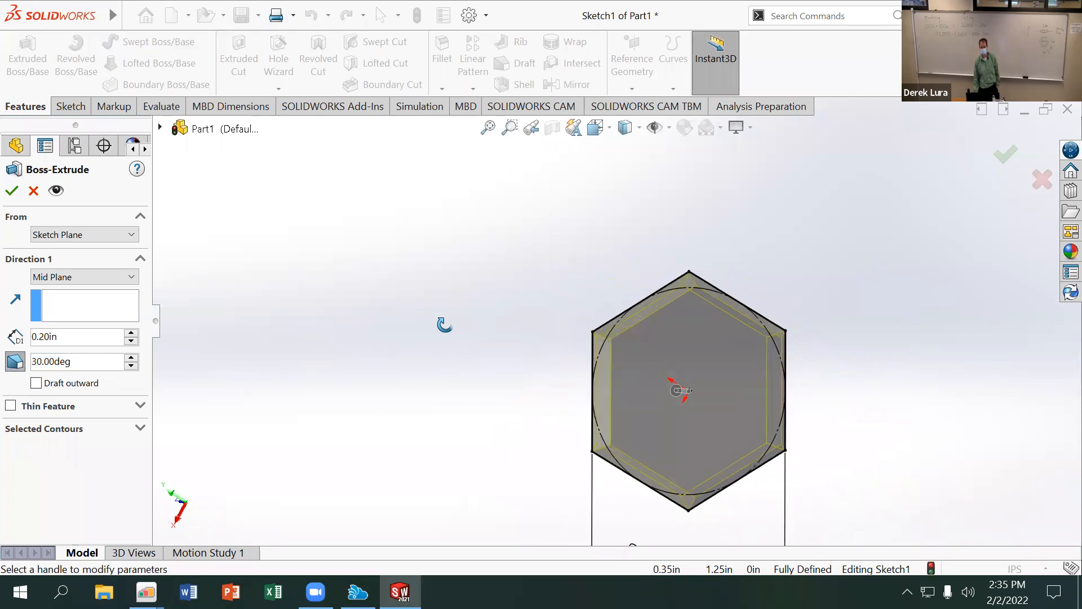
middle_click_drag(445, 325, 439, 359)
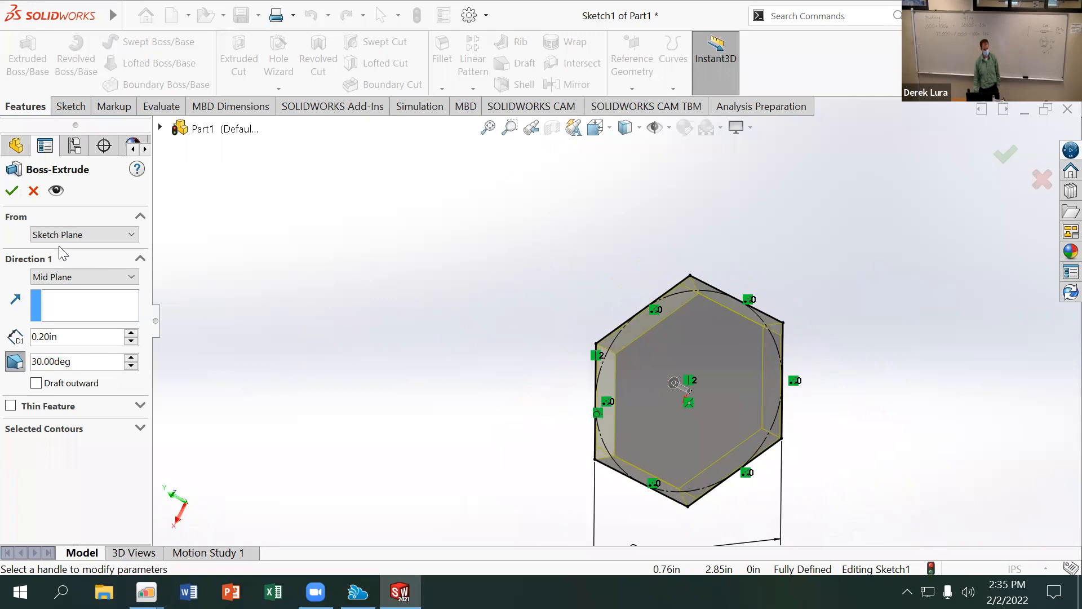
Complete the drafted mid-plane extrusion and start a new sketch on one of its flat hexagonal faces.
left_click(12, 194)
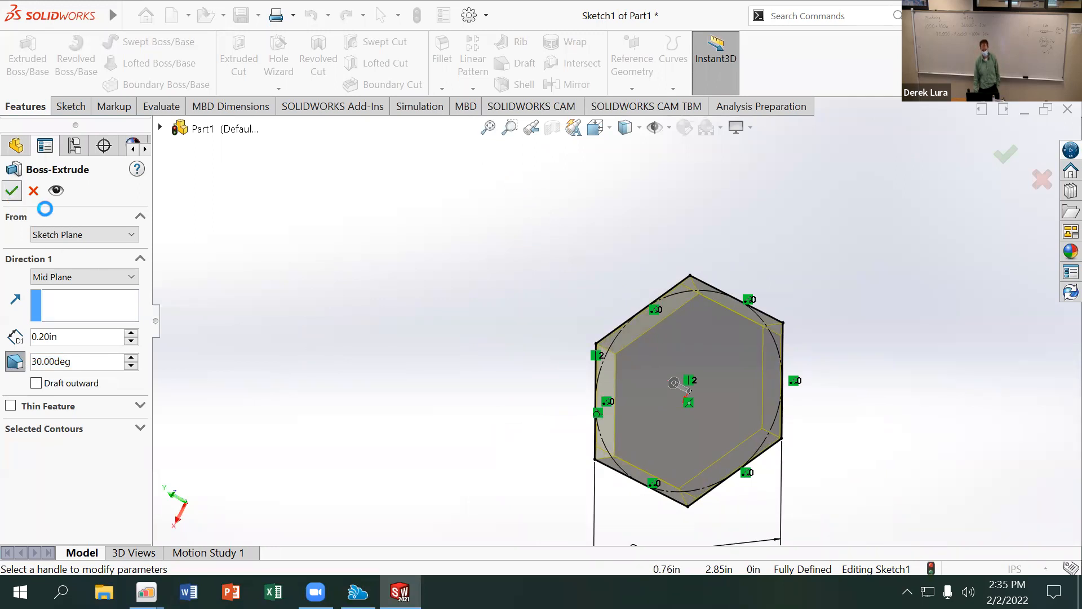
mouse_move(309, 229)
middle_mouse_down()
mouse_move(400, 242)
mouse_move(252, 201)
mouse_move(445, 215)
mouse_move(259, 194)
mouse_move(387, 193)
mouse_move(710, 223)
mouse_move(220, 174)
mouse_move(298, 207)
mouse_move(273, 181)
middle_mouse_up()
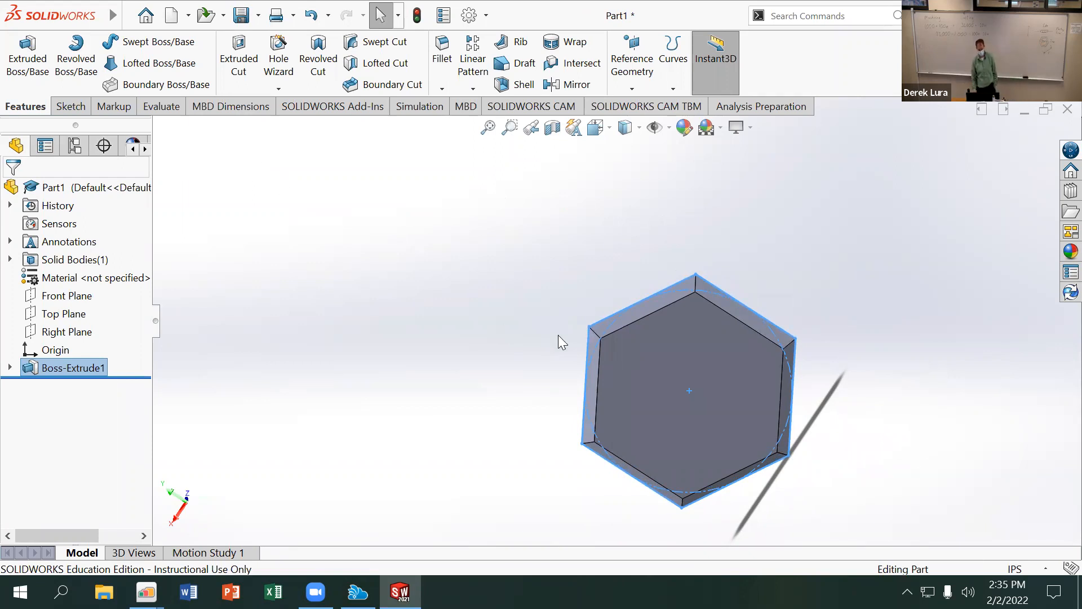
left_click(677, 351)
middle_click_drag(676, 350, 881, 368)
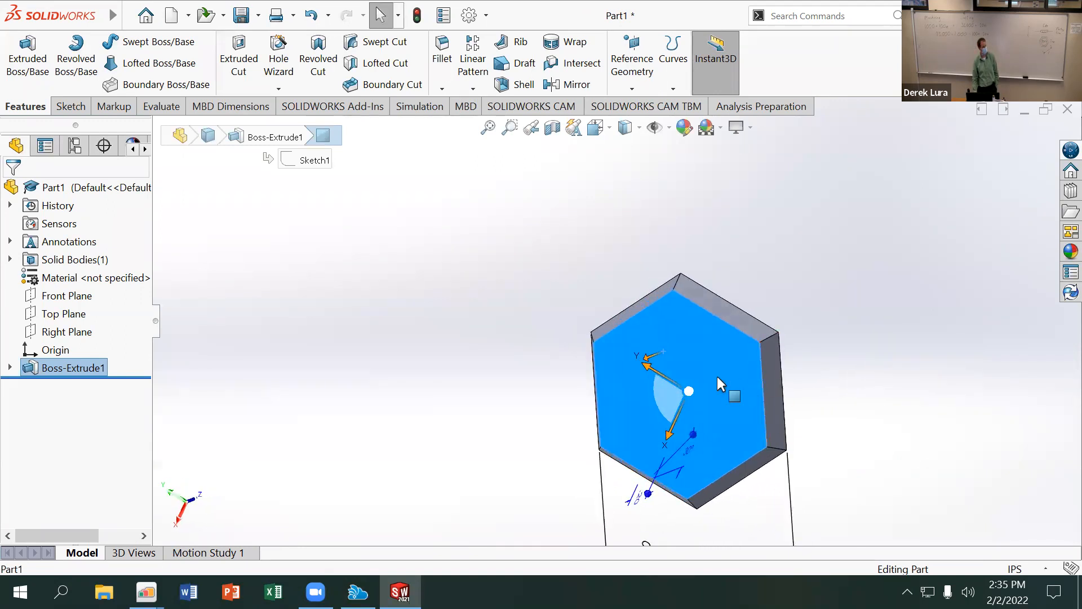
right_click(717, 377)
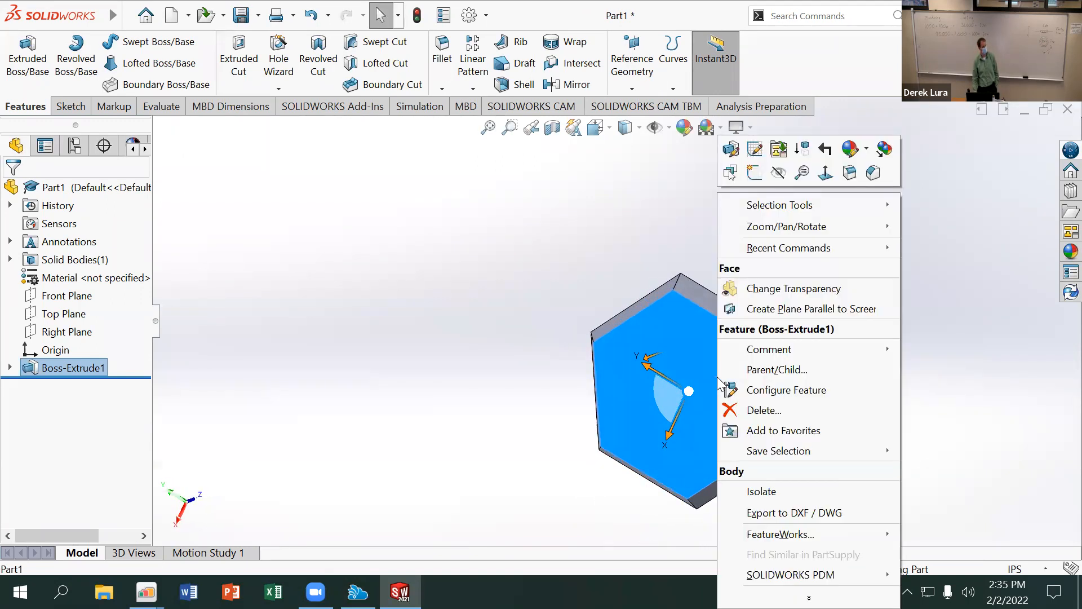
left_click(753, 173)
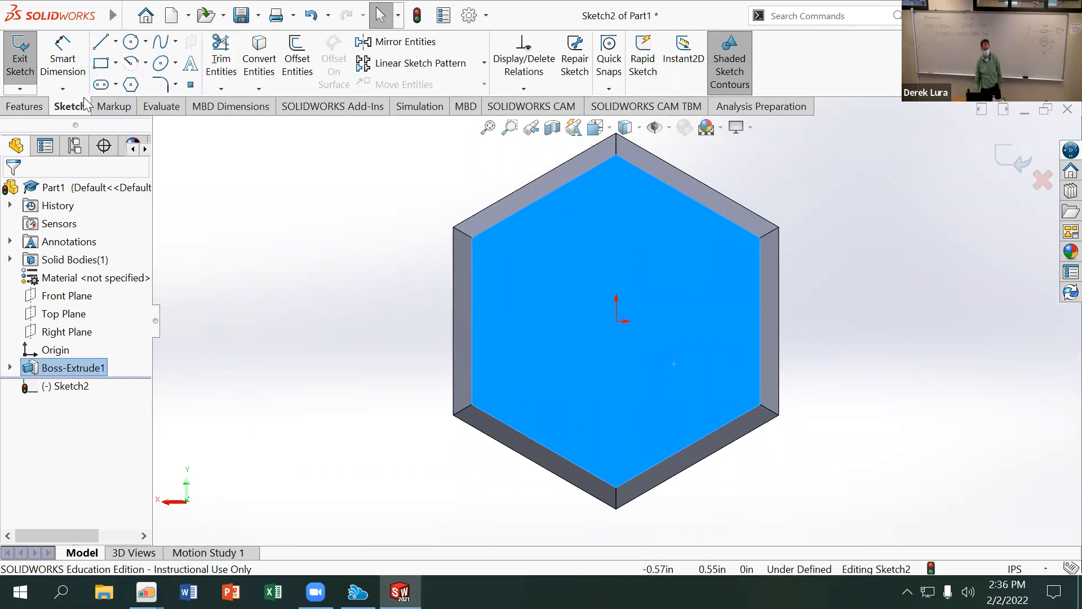
Offset the hexagonal face's edges inward by 0.05 in to form a smaller concentric hexagon.
left_click(290, 59)
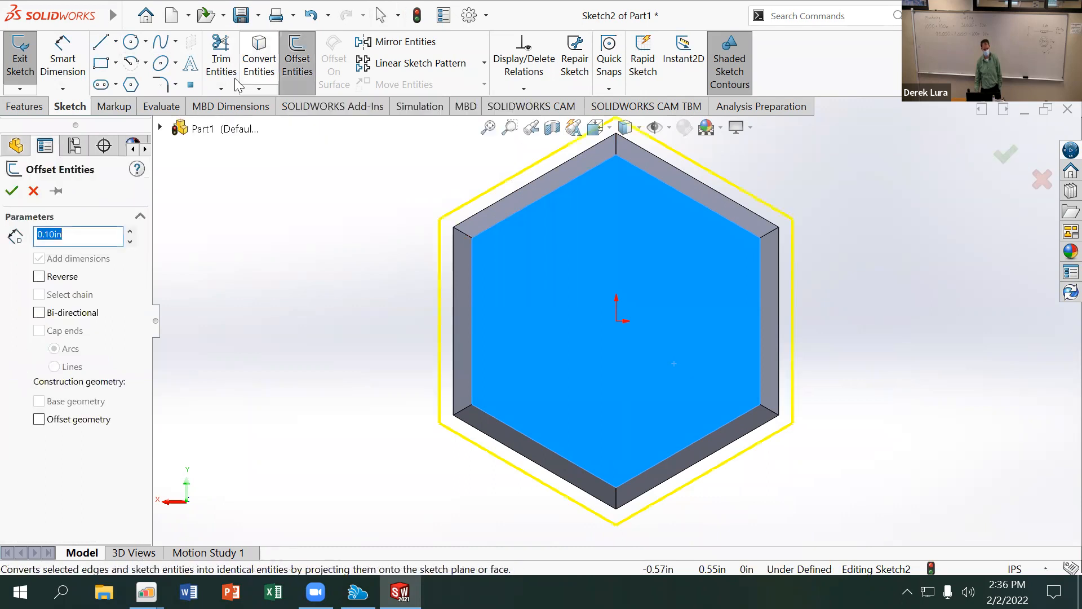
left_click(40, 277)
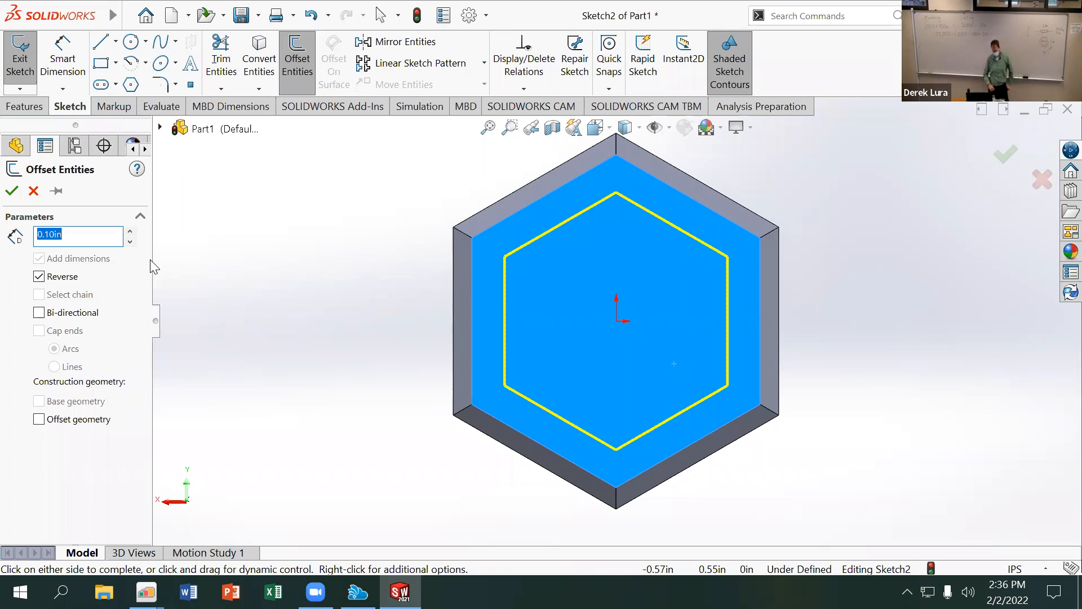
type(".05")
key("Return")
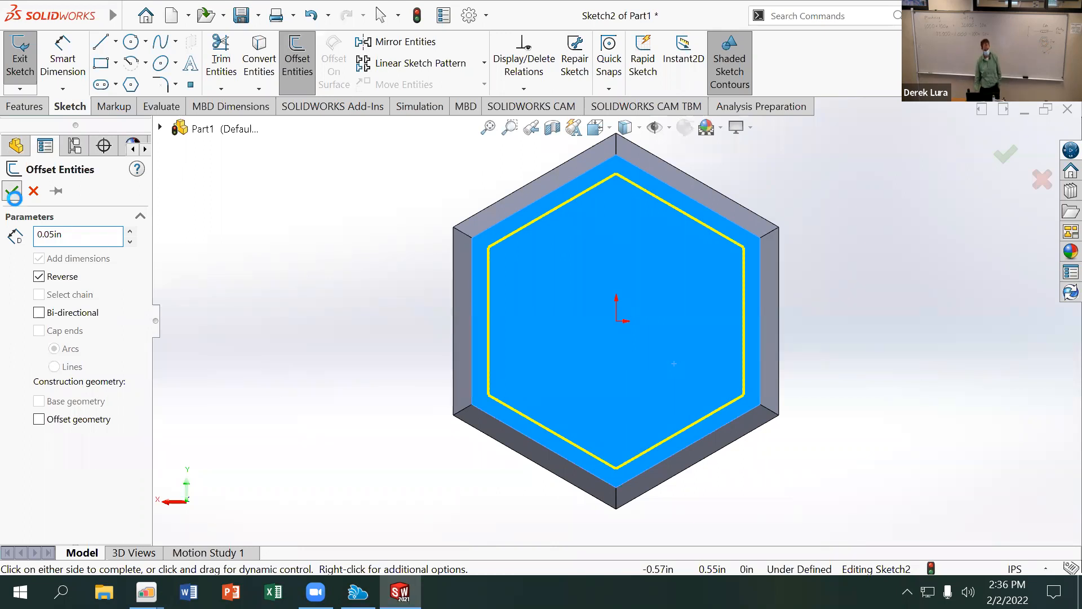
left_click(12, 190)
middle_click_drag(300, 239, 320, 296)
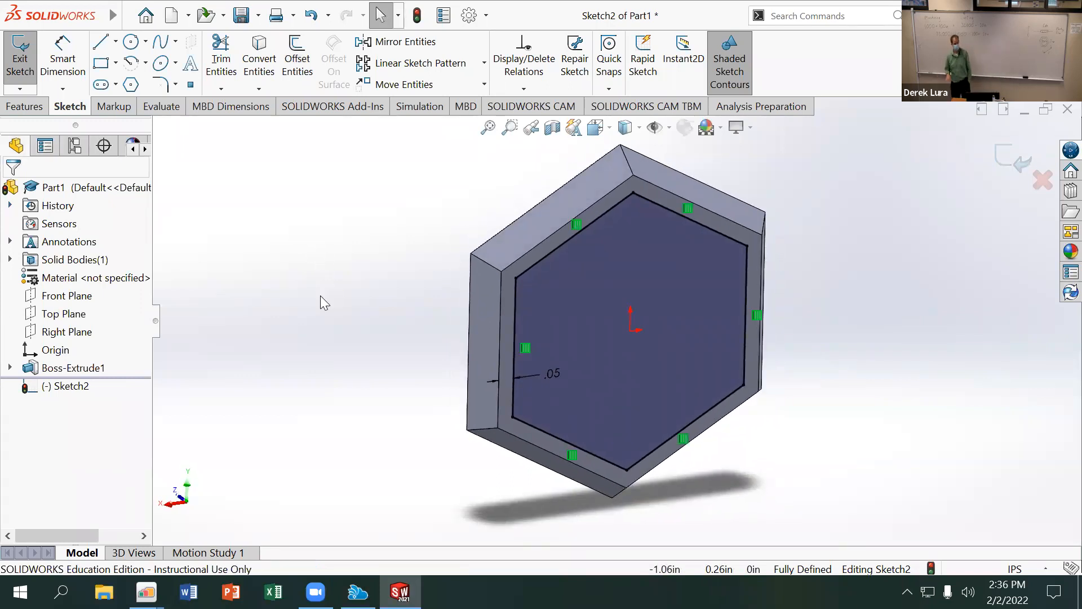
left_click(32, 108)
left_click(238, 59)
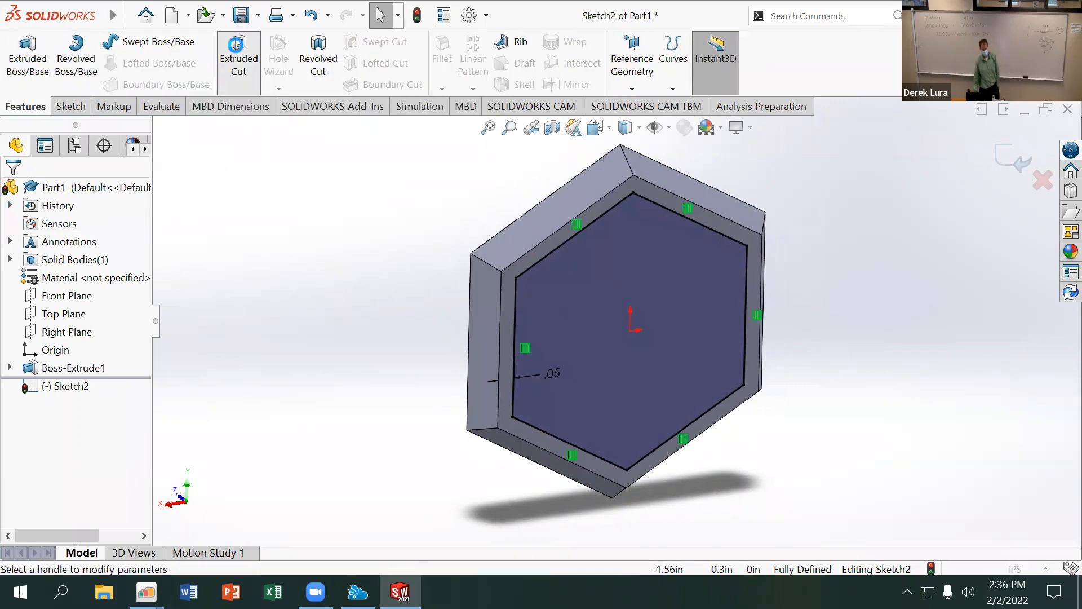
scroll(709, 420, "down", 3)
middle_click_drag(710, 420, 632, 402)
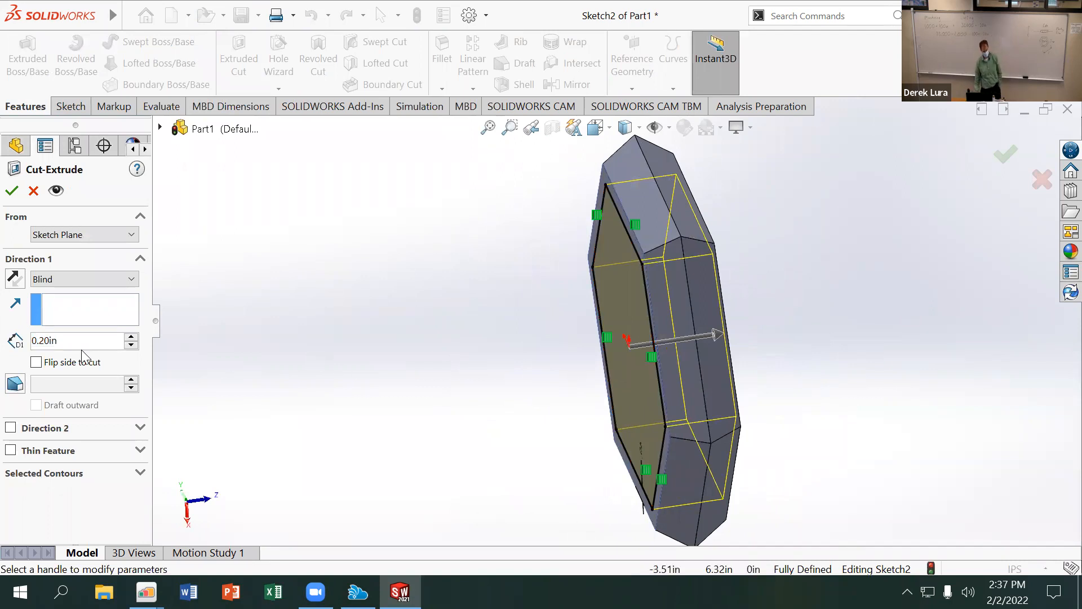
left_click_drag(81, 344, 13, 350)
type(".05")
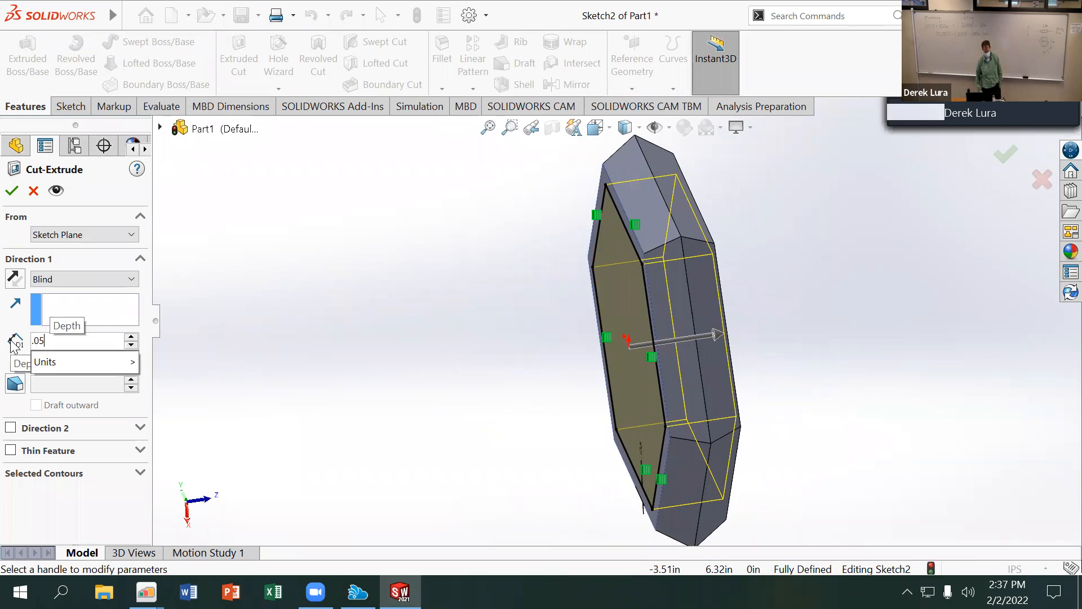
key("Return")
middle_click_drag(231, 256, 266, 214)
scroll(565, 322, "up", 2)
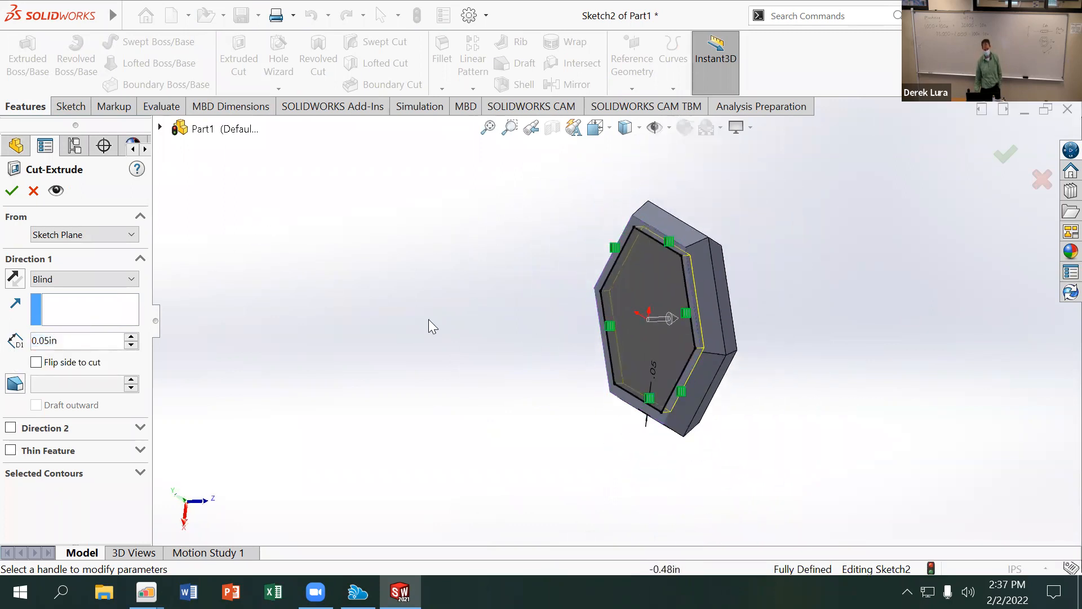
left_click(15, 385)
scroll(705, 318, "down", 3)
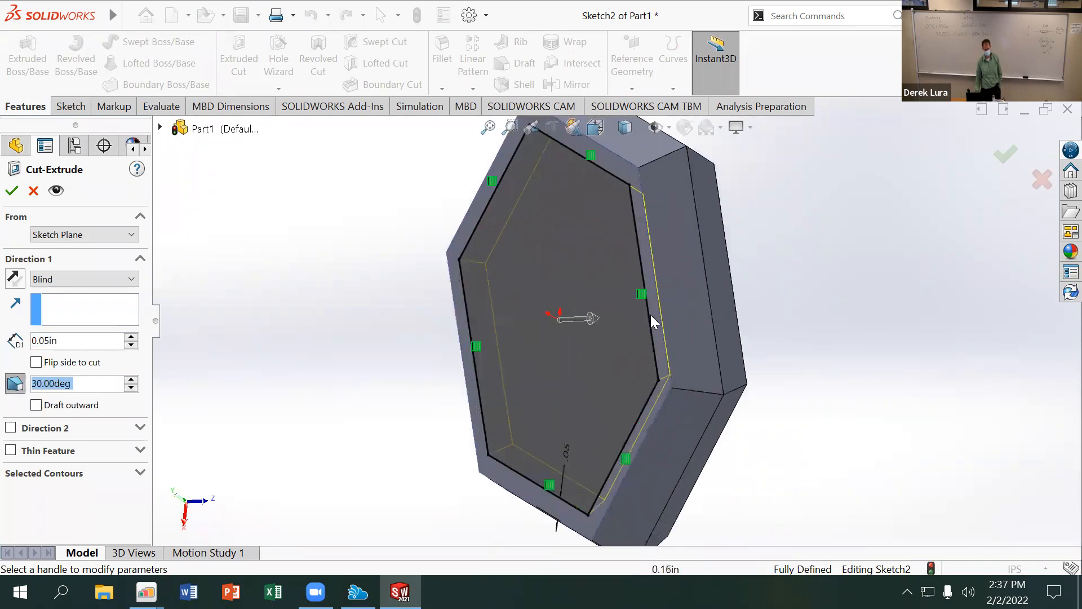
middle_click_drag(497, 272, 545, 184)
scroll(546, 186, "down", 3)
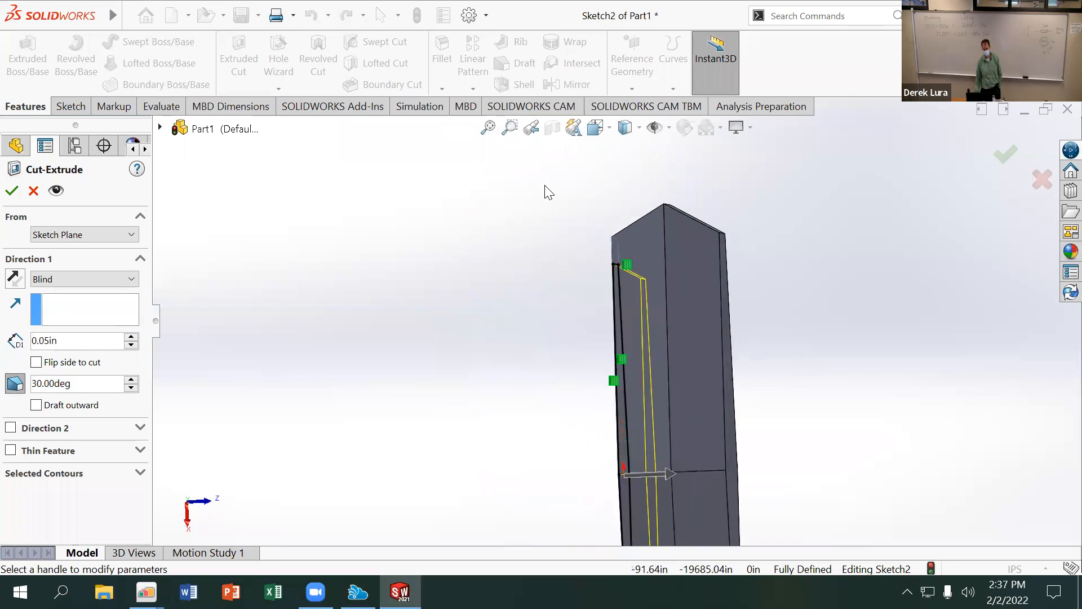
scroll(560, 238, "up", 1)
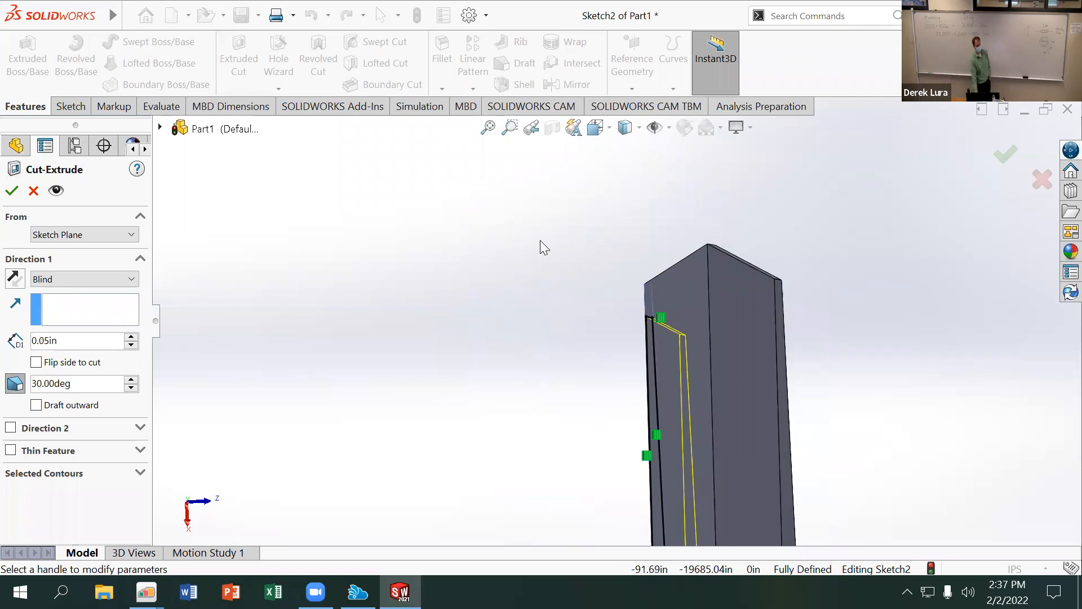
left_click(41, 407)
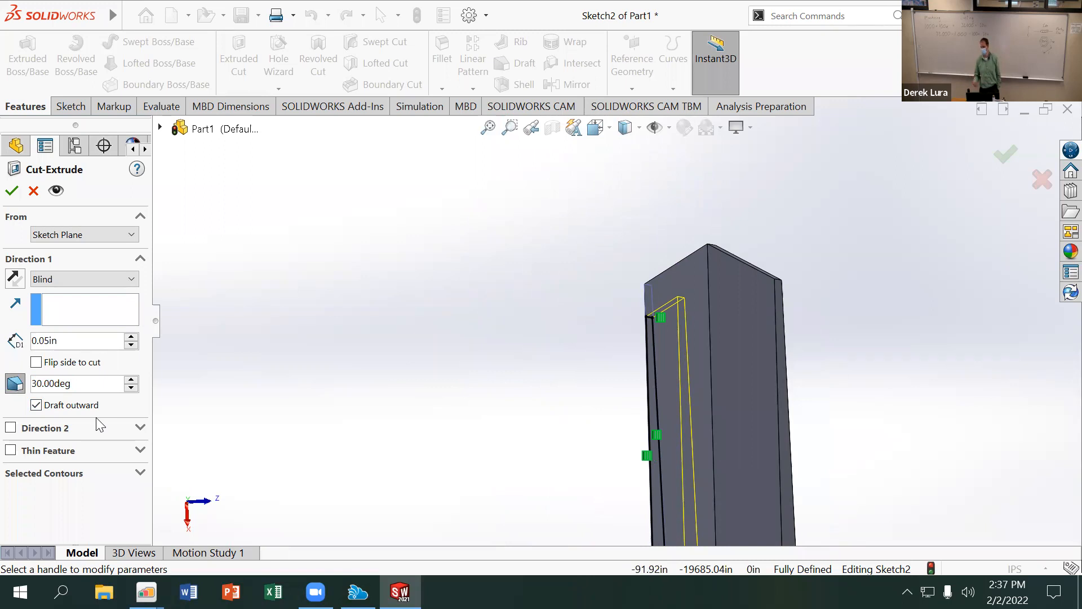
left_click(36, 404)
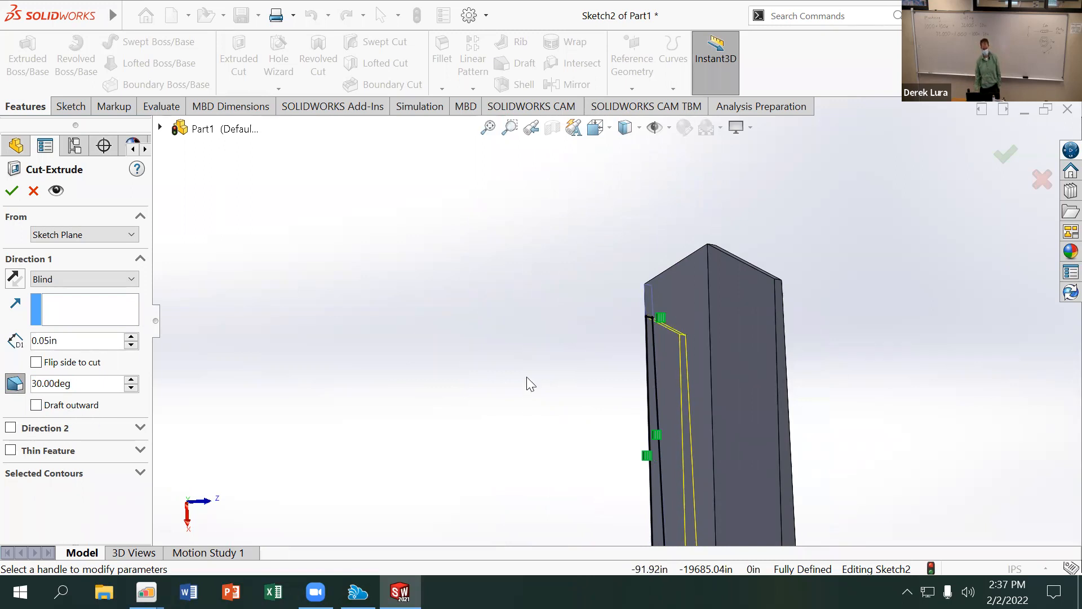
middle_click_drag(355, 258, 696, 229)
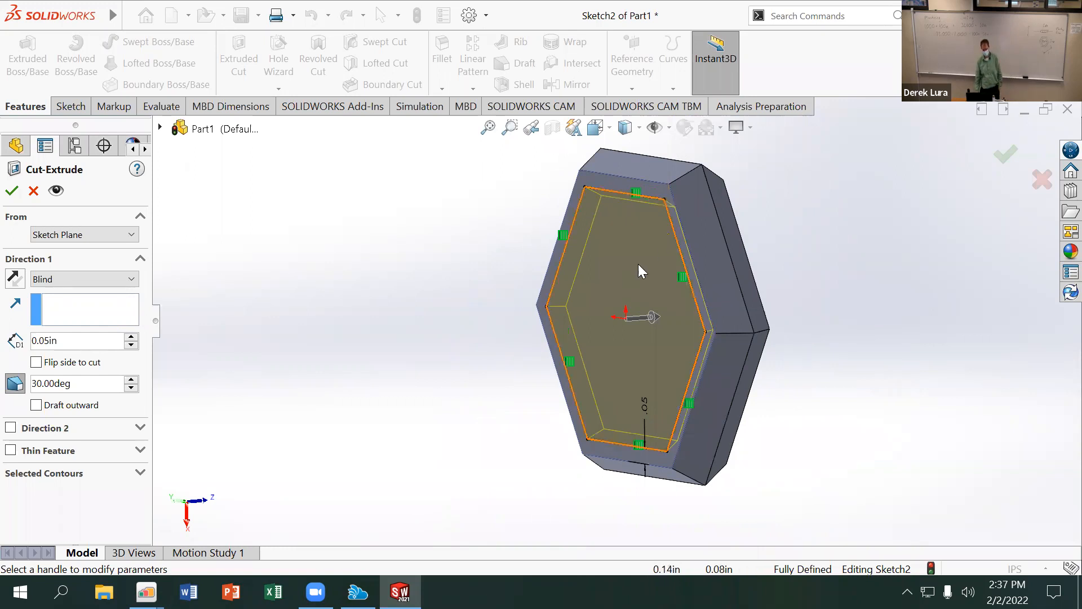
middle_click_drag(639, 264, 698, 233)
middle_click_drag(614, 262, 598, 256)
left_click(34, 190)
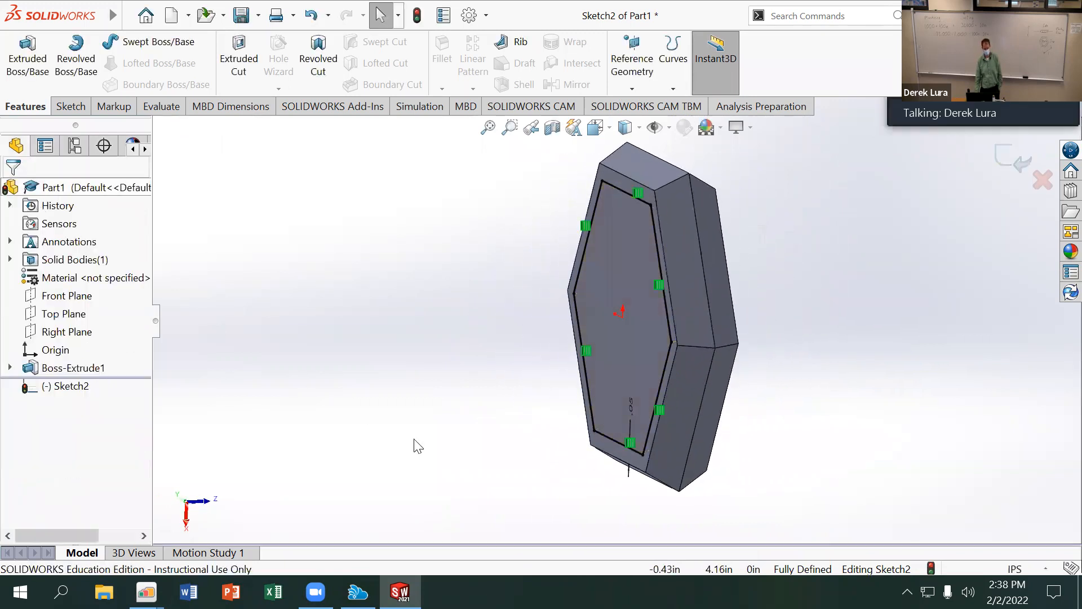
Cut the inner hexagon as a blind pocket 0.05 in deep with a 30-degree inward draft.
middle_click_drag(497, 281, 544, 283)
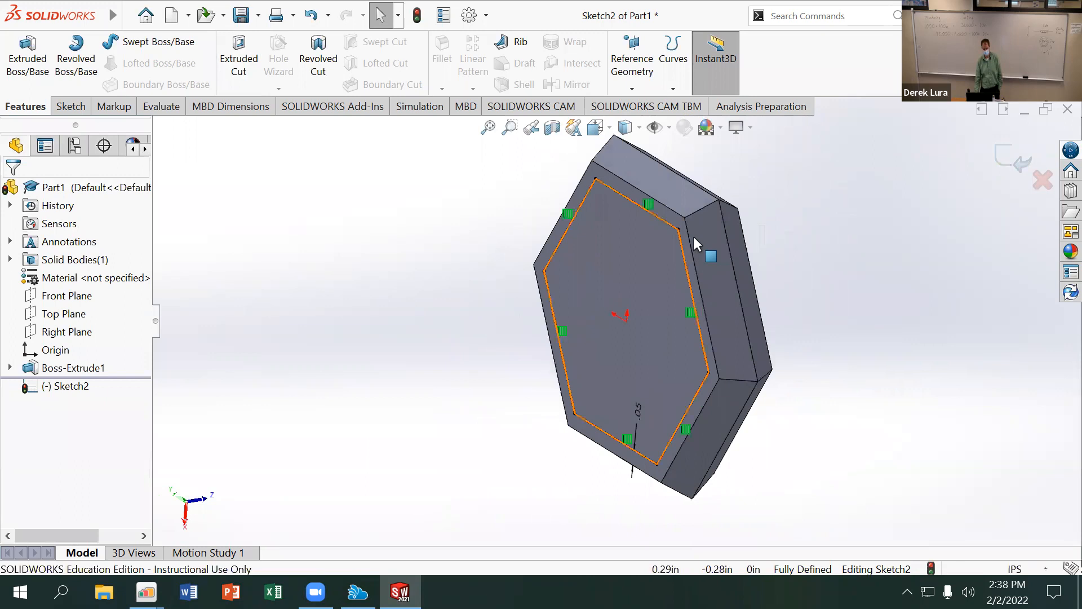
left_click(239, 59)
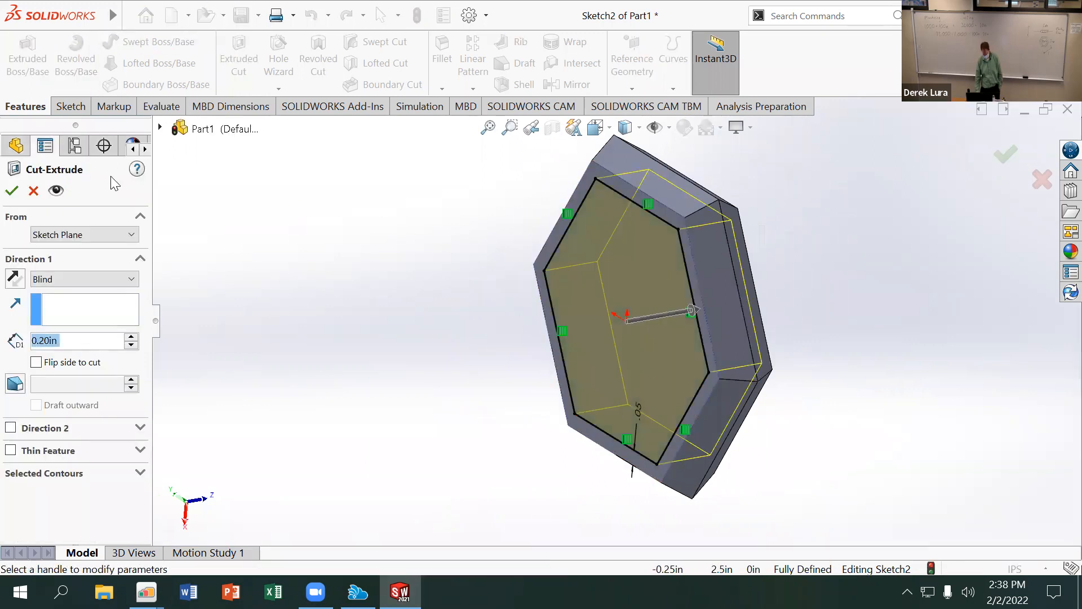
type(".05")
key("Return")
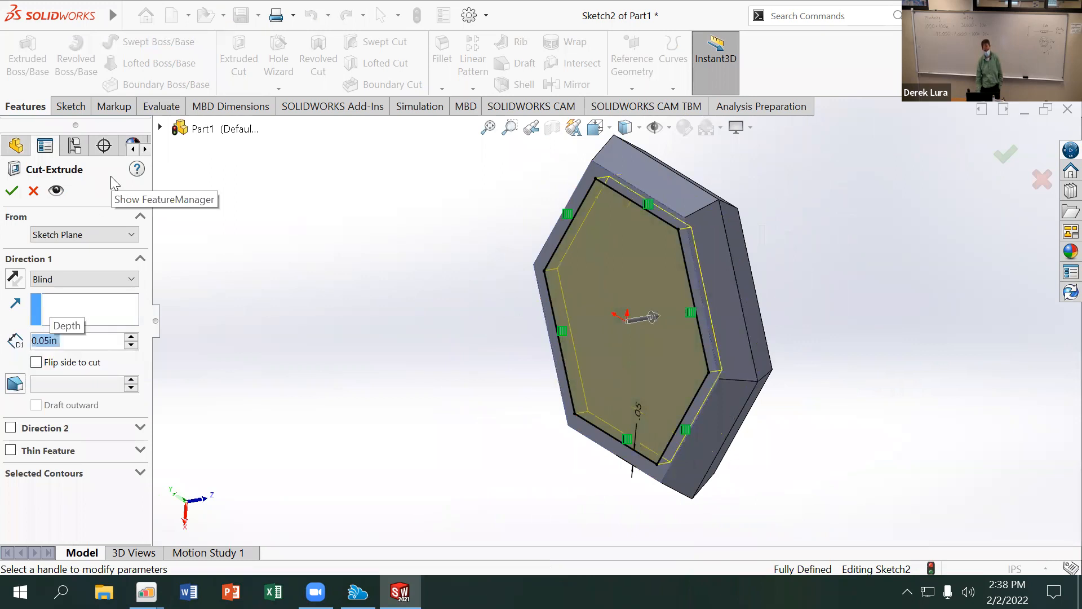
left_click(13, 388)
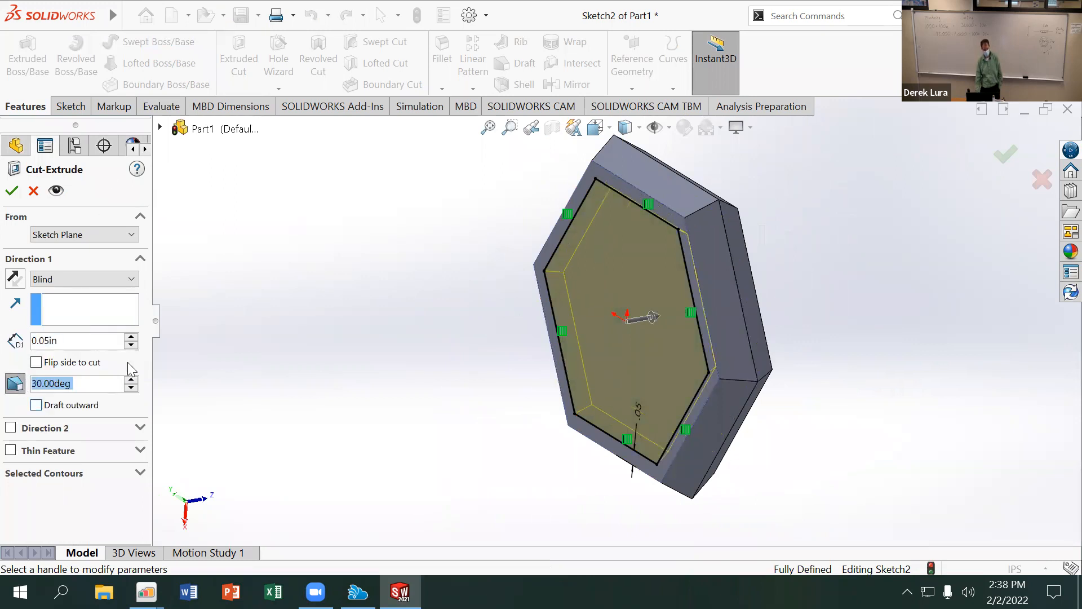
middle_click_drag(532, 243, 566, 196)
scroll(524, 219, "down", 2)
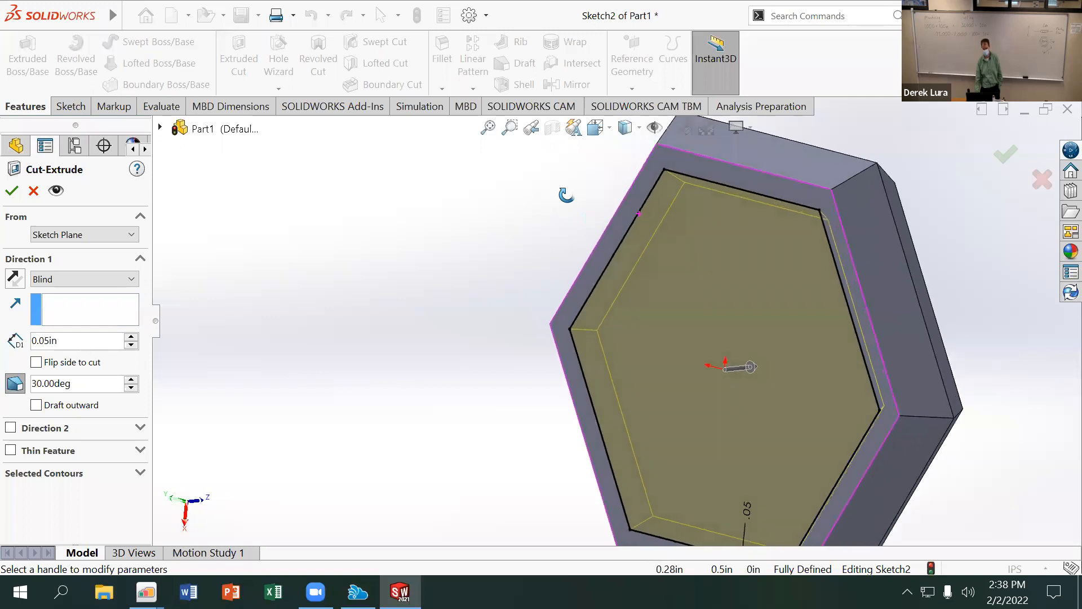
left_click(11, 193)
middle_click_drag(417, 357, 299, 283)
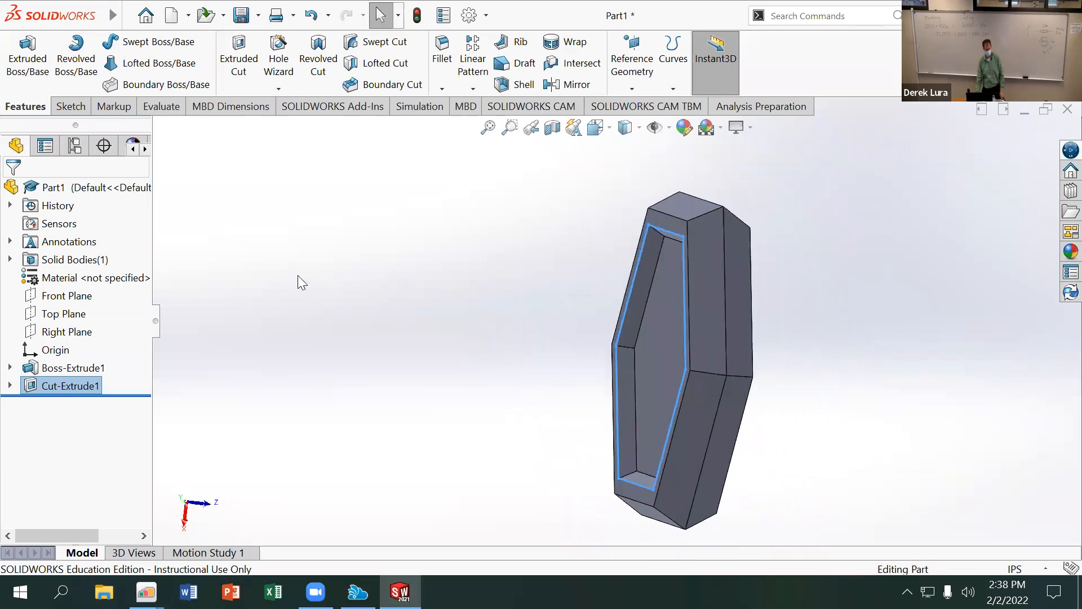
Mirror the hexagonal pocket cut about the Front Plane onto the opposite side of the part.
left_click(78, 298)
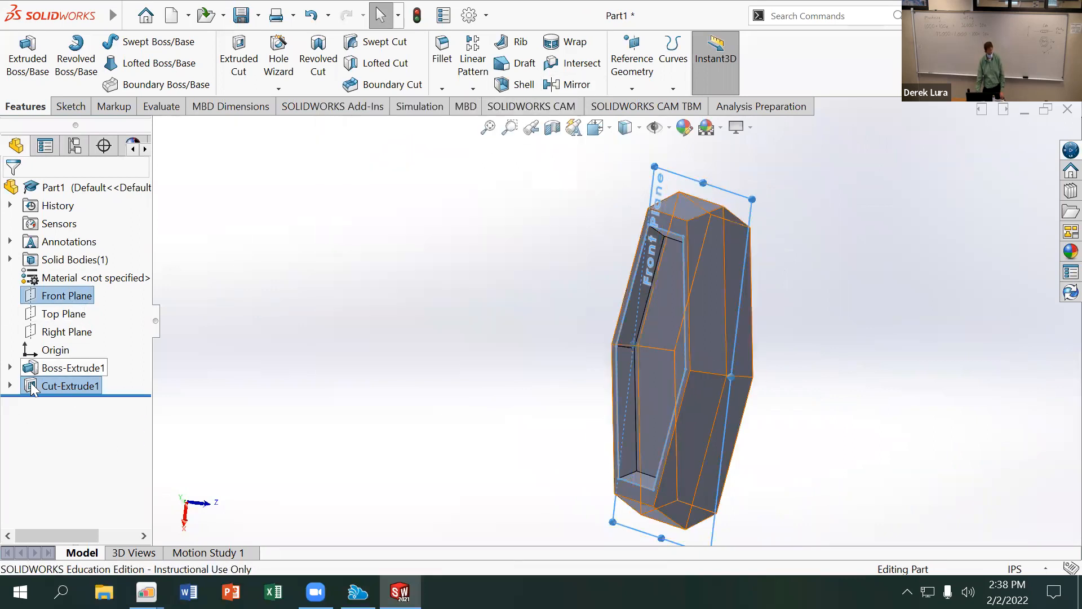
left_click(67, 385)
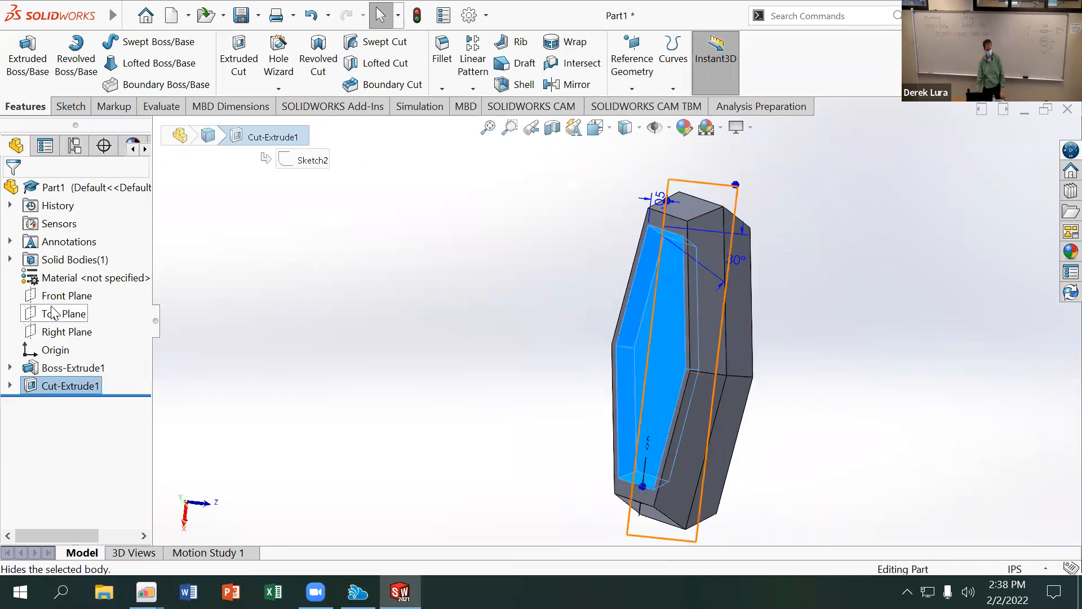
left_click(67, 295, "ctrl")
left_click(550, 85)
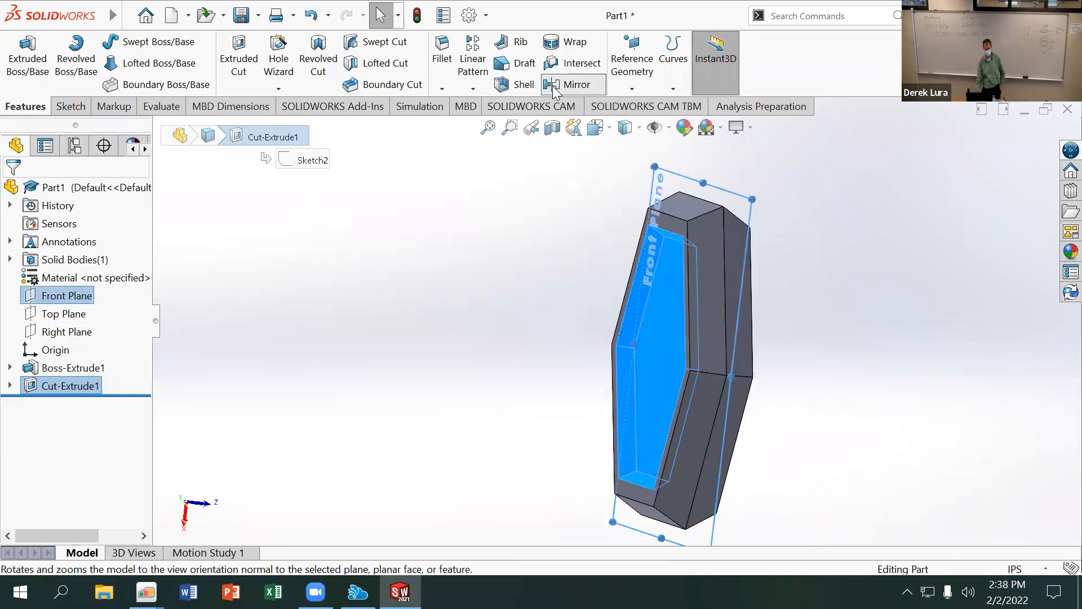
middle_click_drag(490, 247, 524, 228)
left_click(12, 190)
middle_click_drag(358, 270, 464, 256)
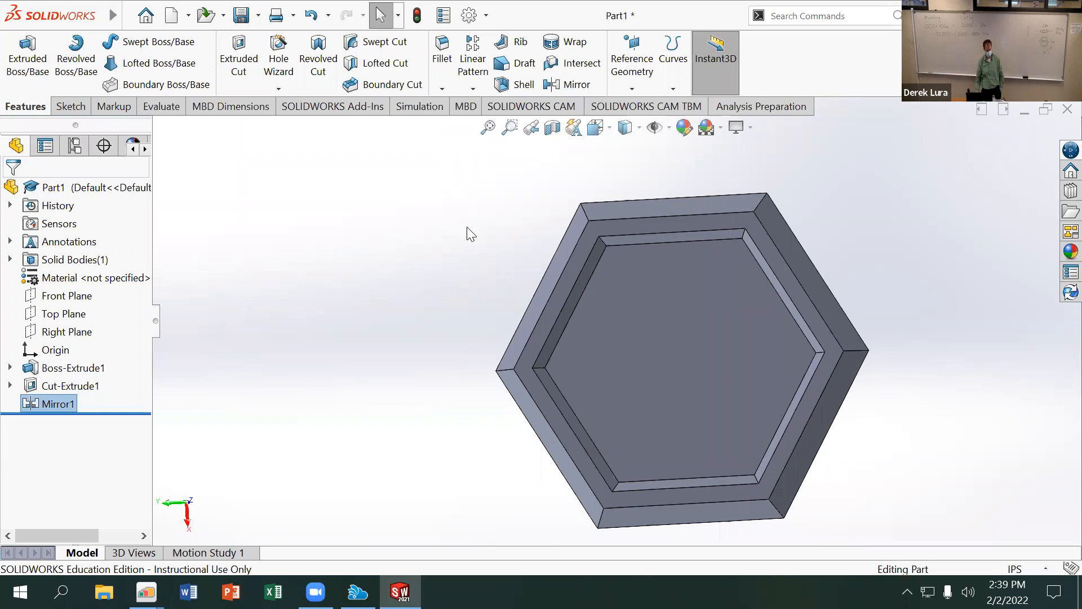
Start a new sketch on the floor face of the original hexagonal pocket.
left_click(615, 325)
mouse_move(615, 326)
middle_mouse_down()
mouse_move(435, 343)
mouse_move(616, 335)
middle_mouse_up()
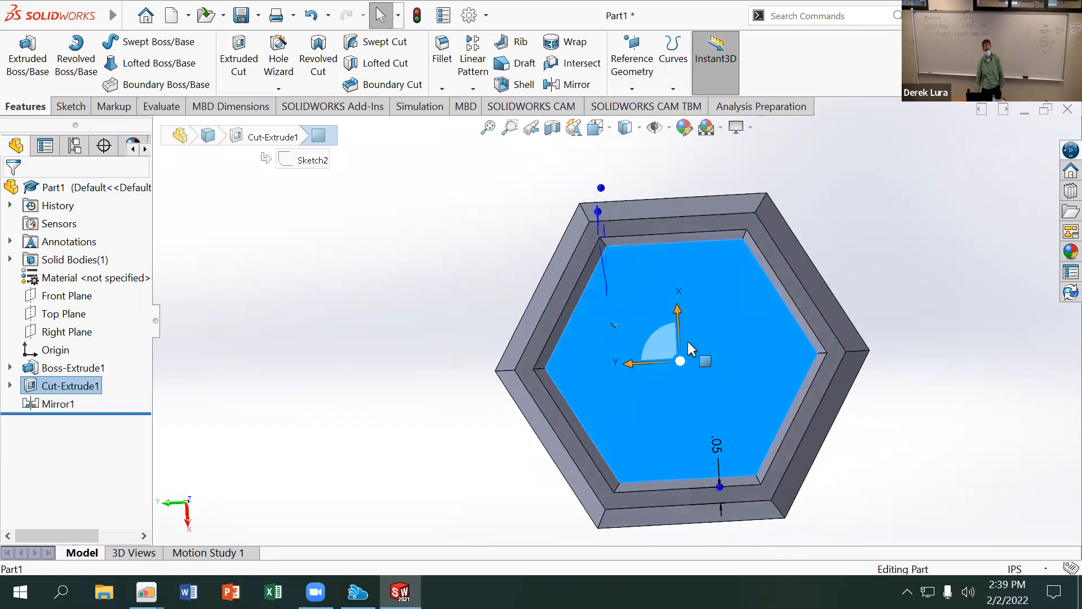
left_click(300, 261)
left_click(640, 330)
middle_click_drag(519, 314, 182, 212)
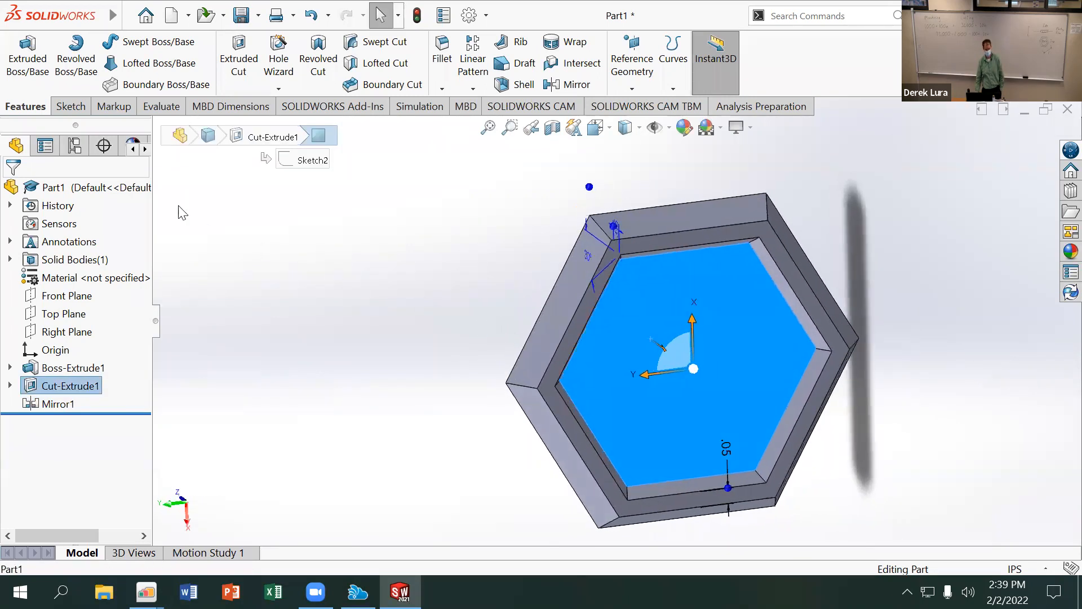
left_click(70, 107)
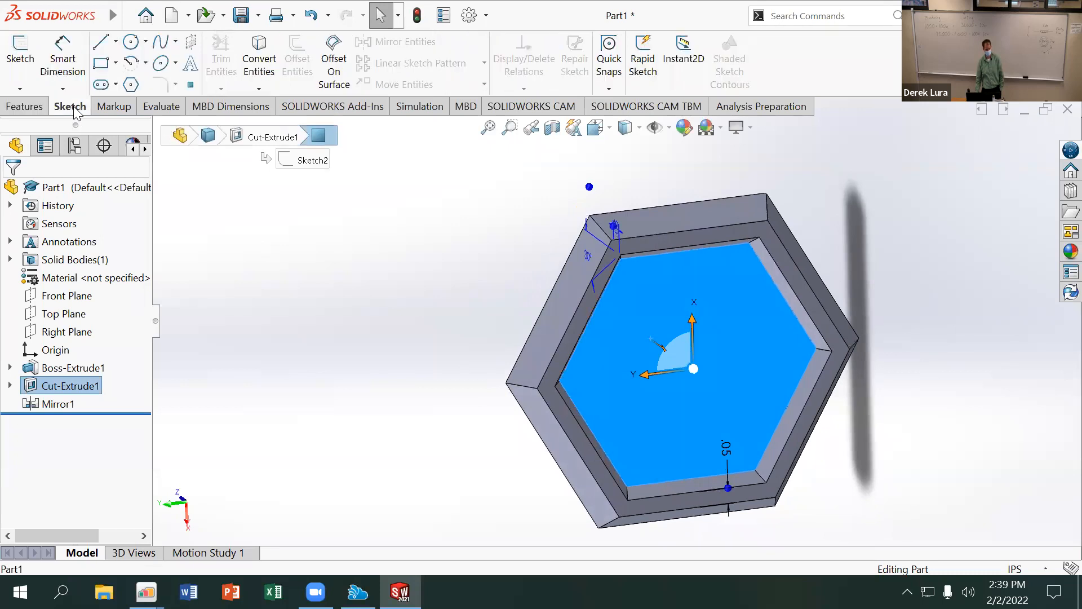
left_click(17, 54)
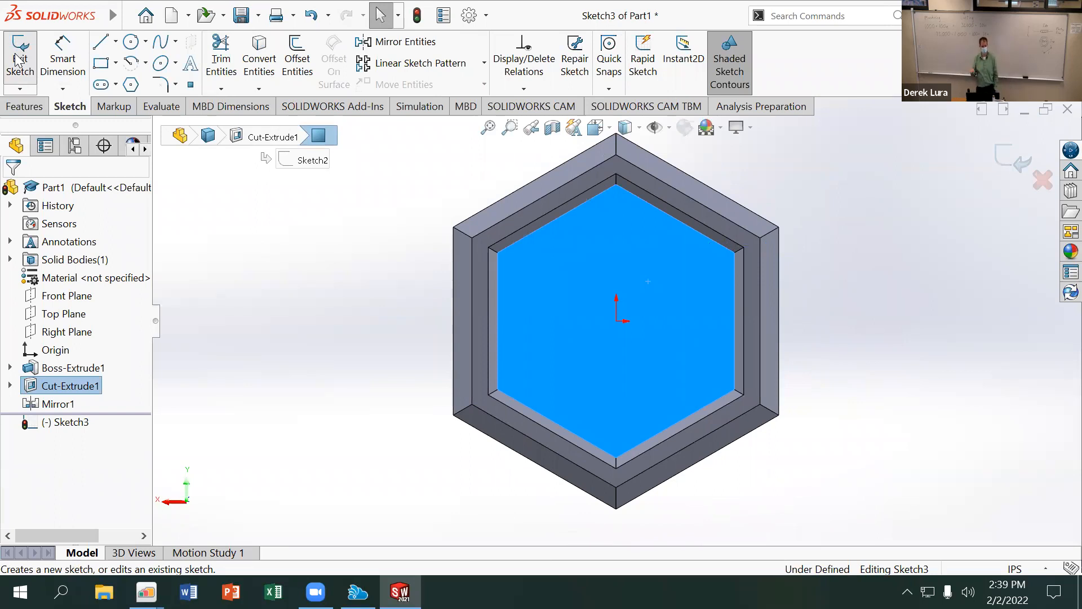
left_click(191, 70)
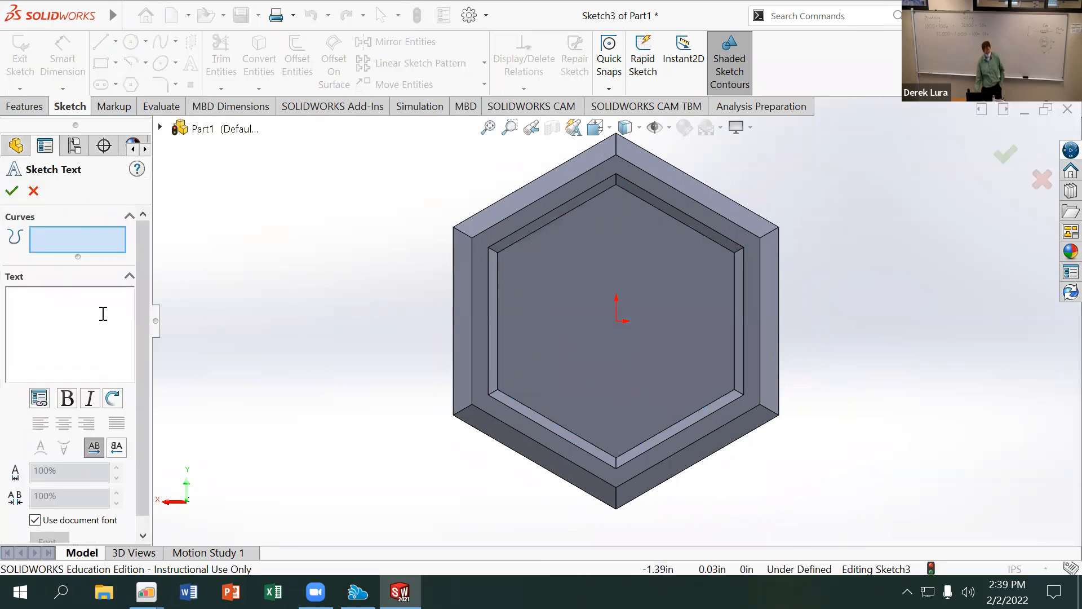
type("FGCE")
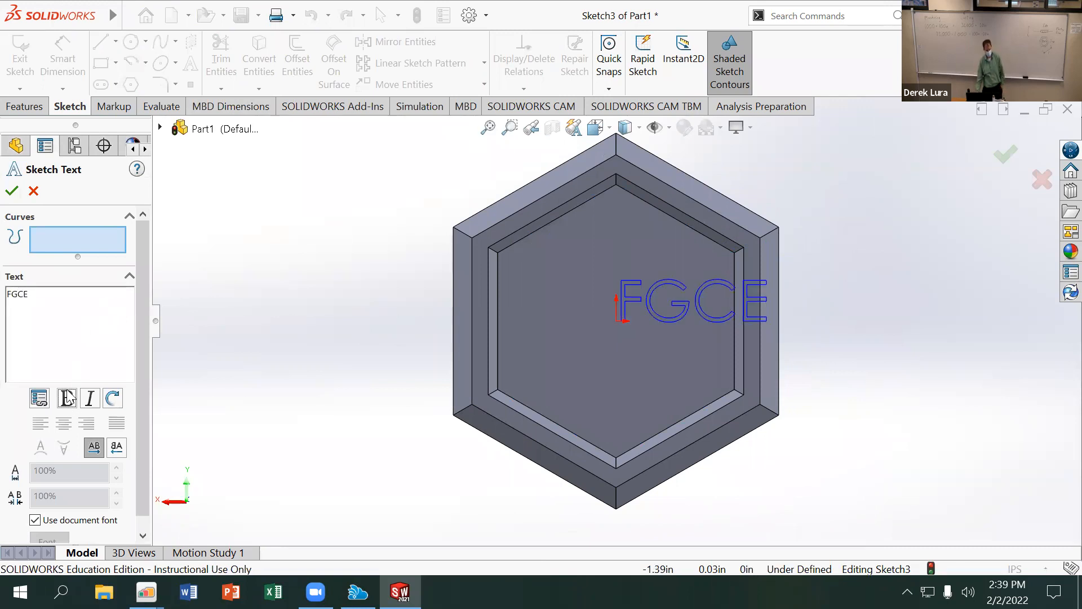
key("BackSpace")
type("U")
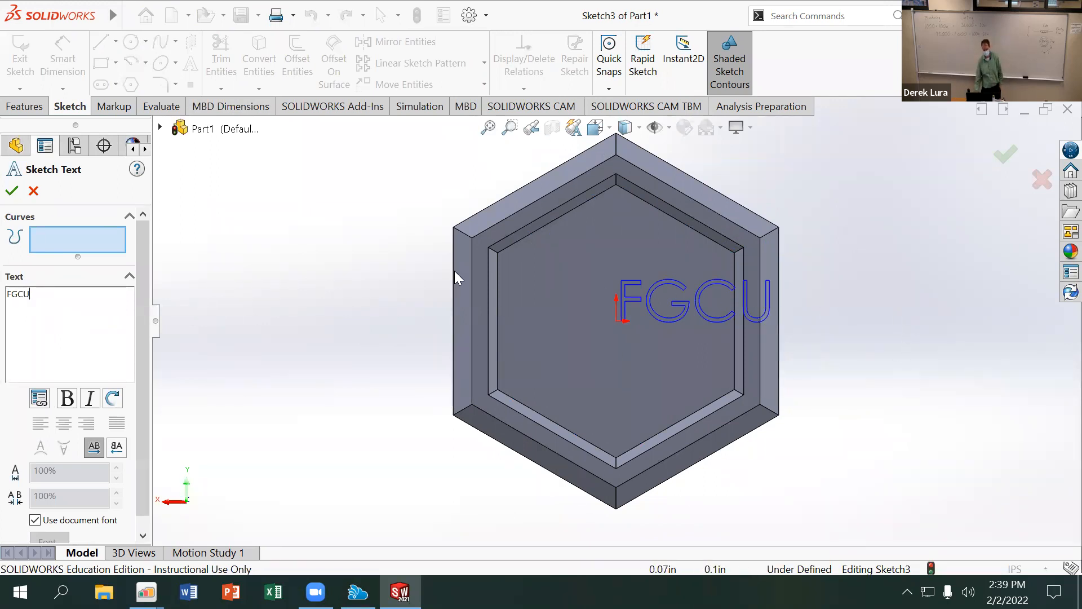
scroll(144, 254, "down", 1)
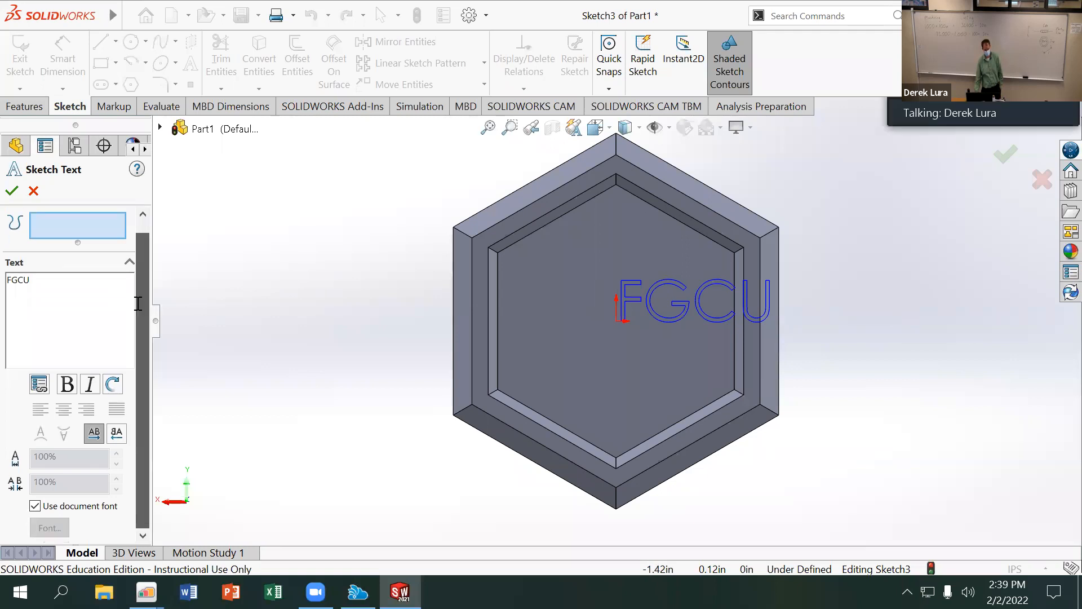
left_click(35, 506)
left_click(35, 506)
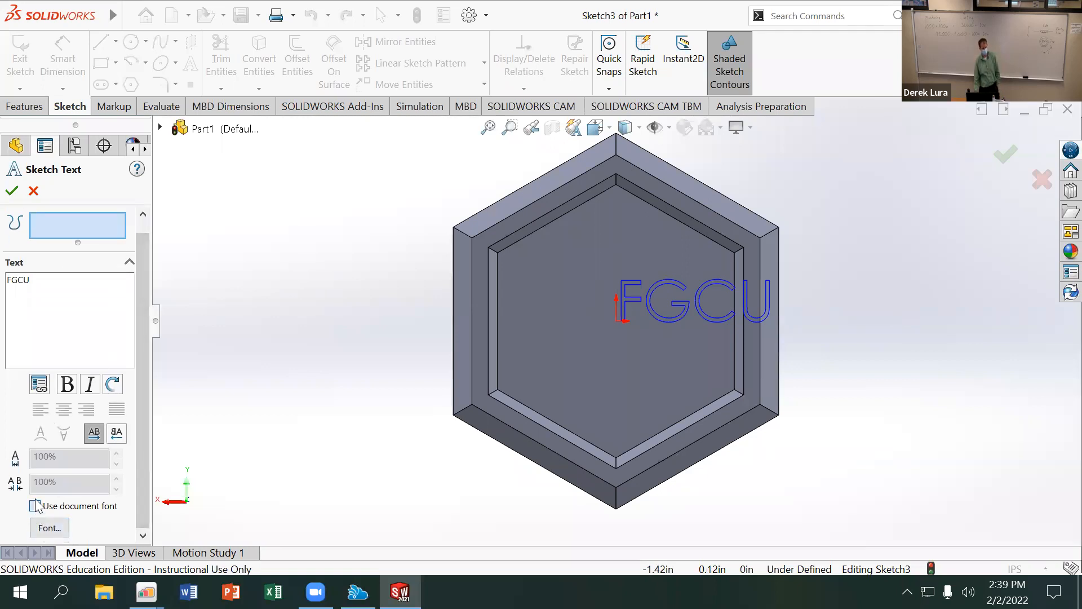
left_click(35, 506)
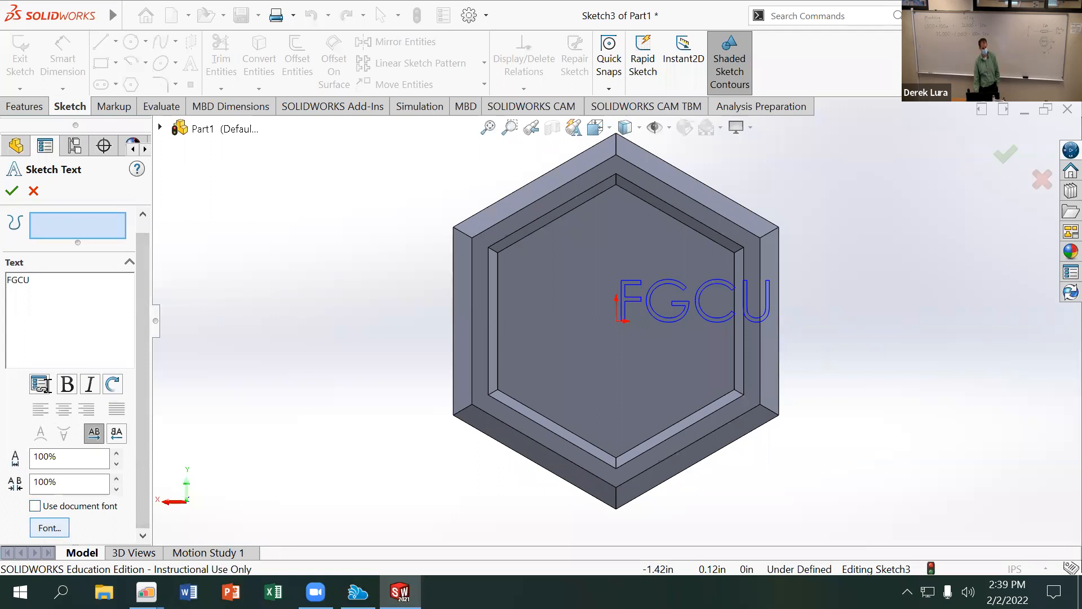
left_click(36, 191)
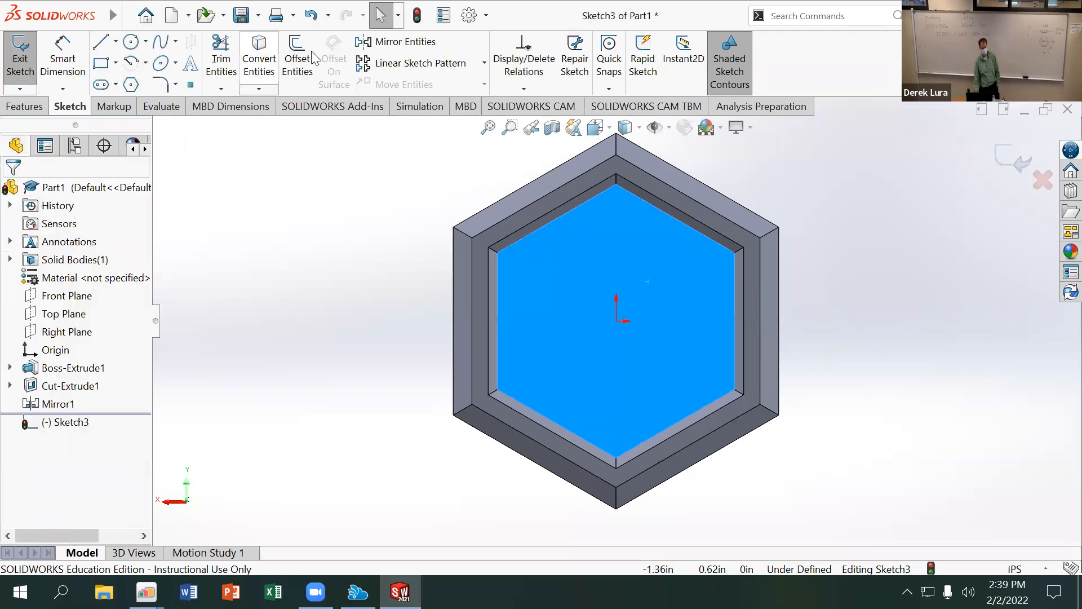
Add the sketch text "FGCU" on the pocket floor and make all its letters bold.
left_click(190, 65)
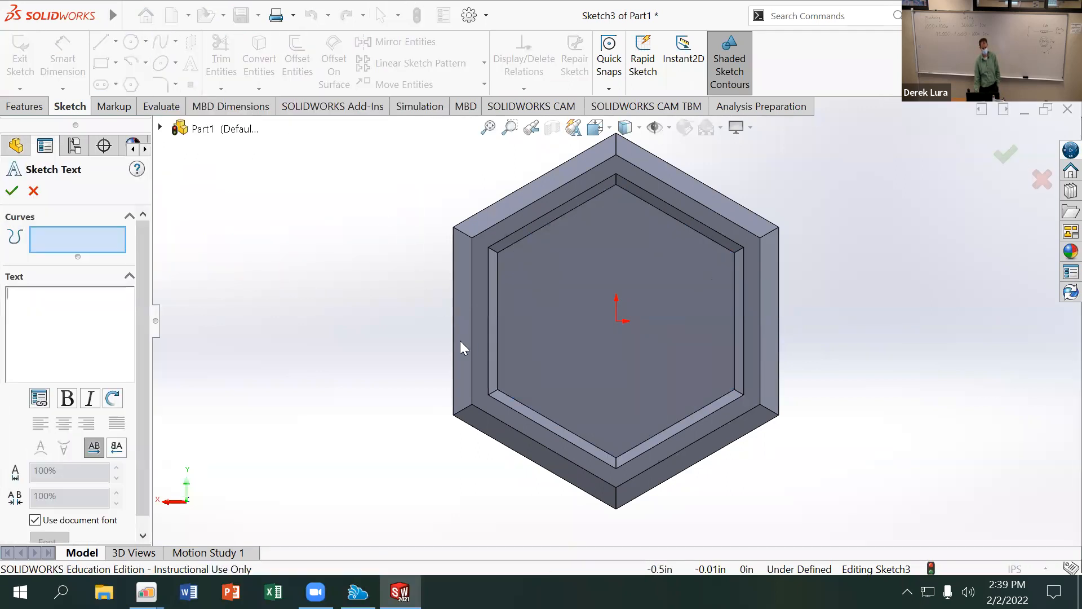
left_click(36, 330)
type("FGCU")
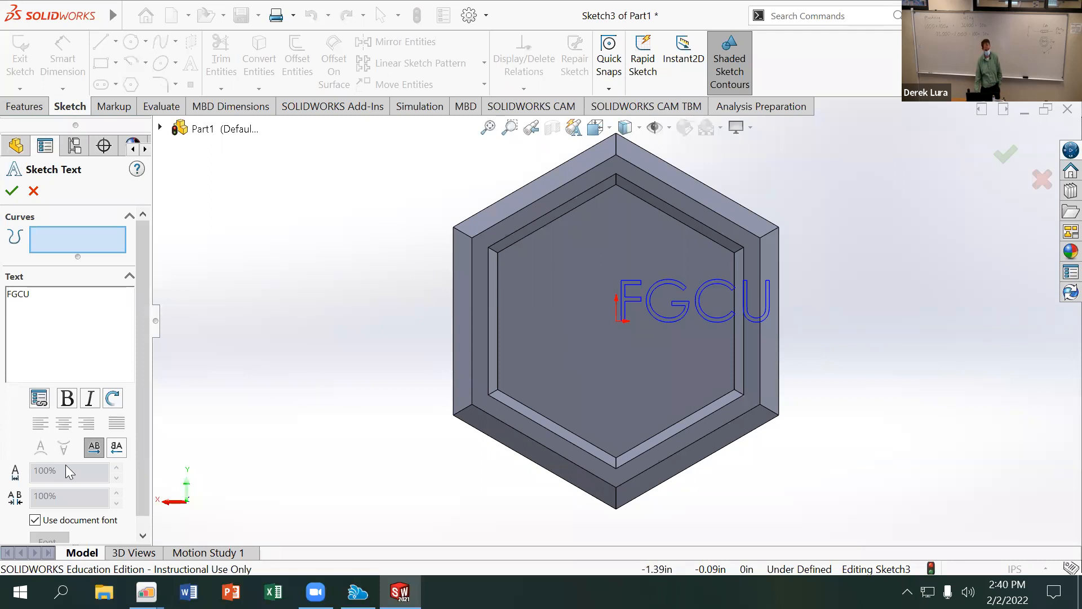
double_click(10, 294)
left_click(68, 399)
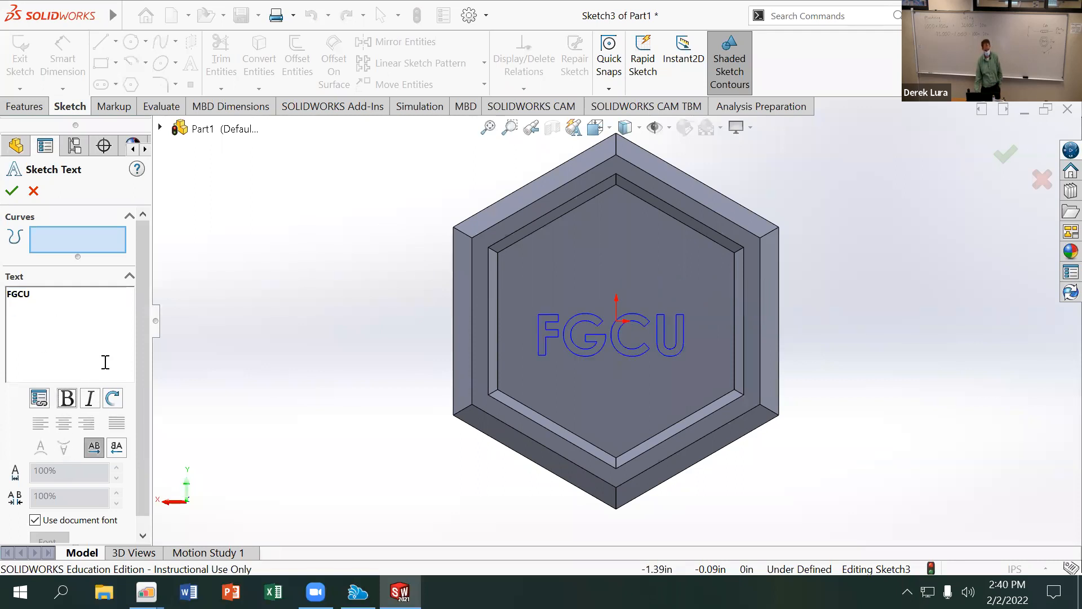
Override the document font for the FGCU text, set its height to 0.2 in, and accept the sketch text.
left_click(45, 522)
left_click(41, 528)
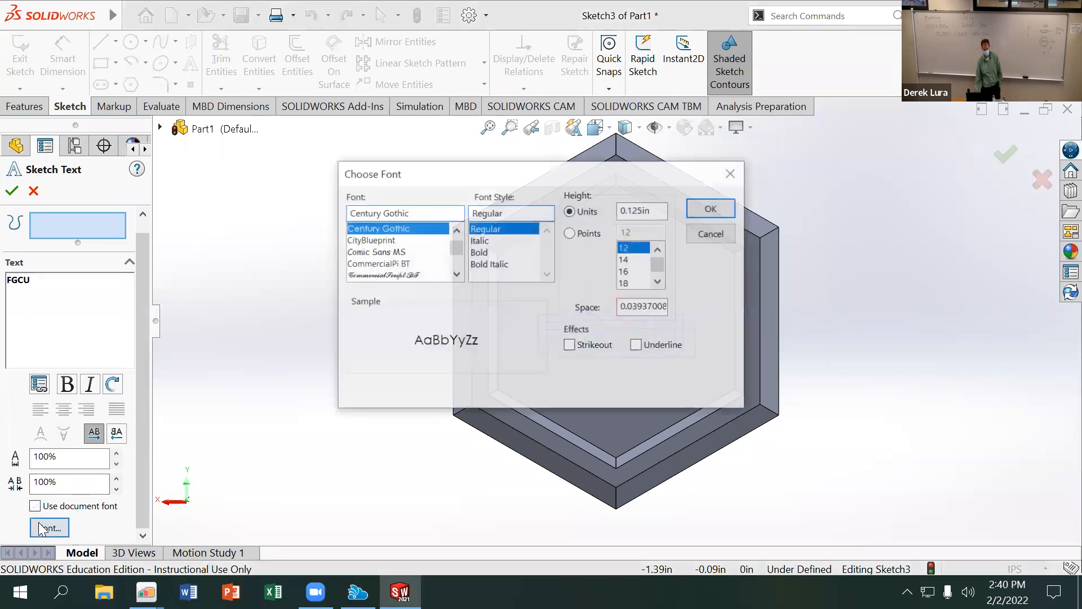
left_click_drag(525, 179, 236, 116)
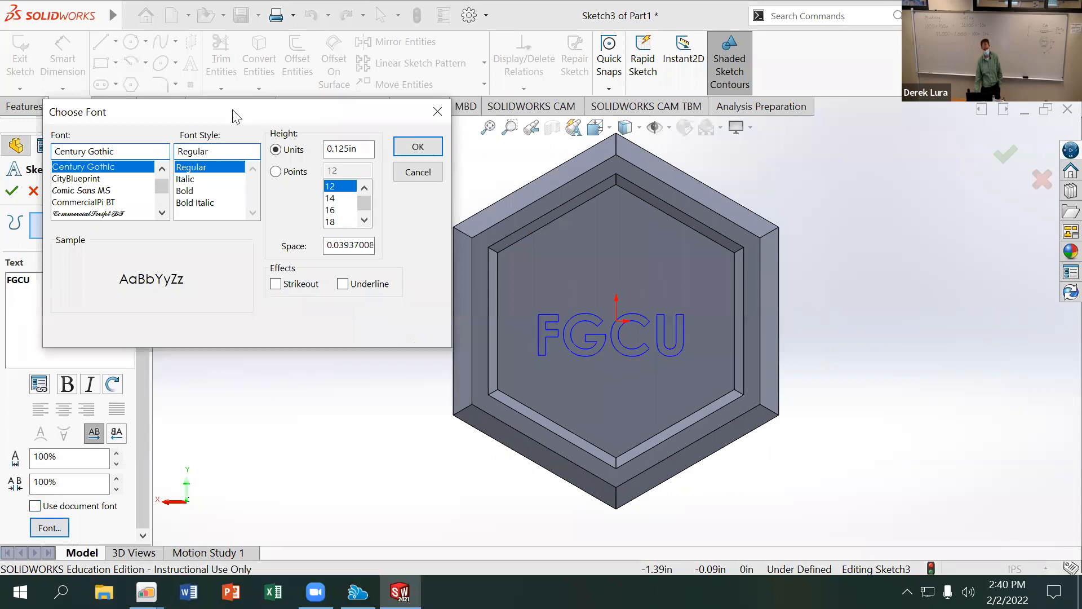
left_click_drag(363, 149, 314, 146)
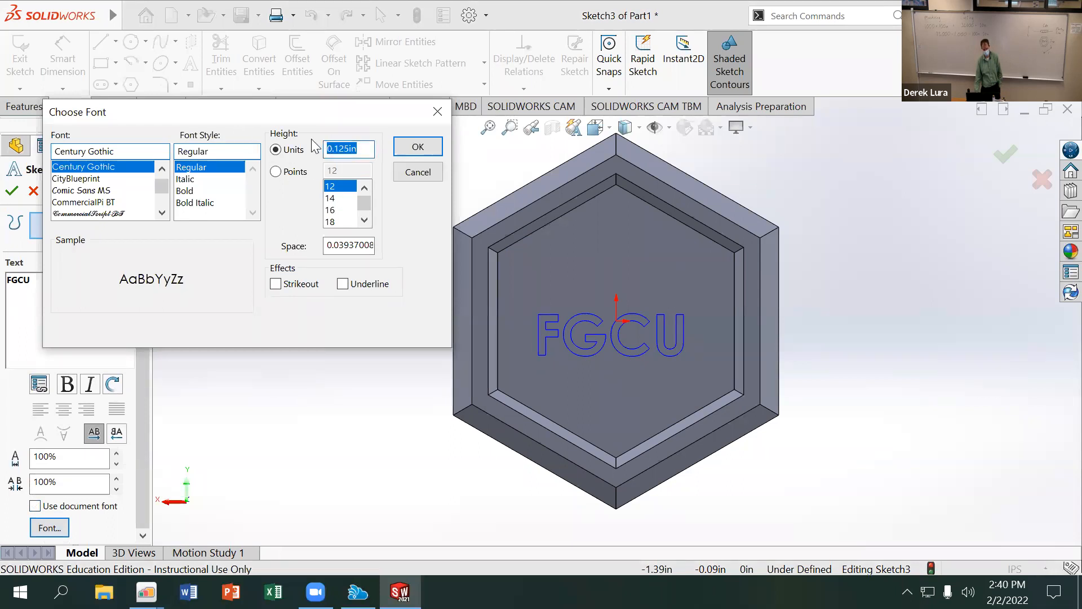
type(".2")
key("Return")
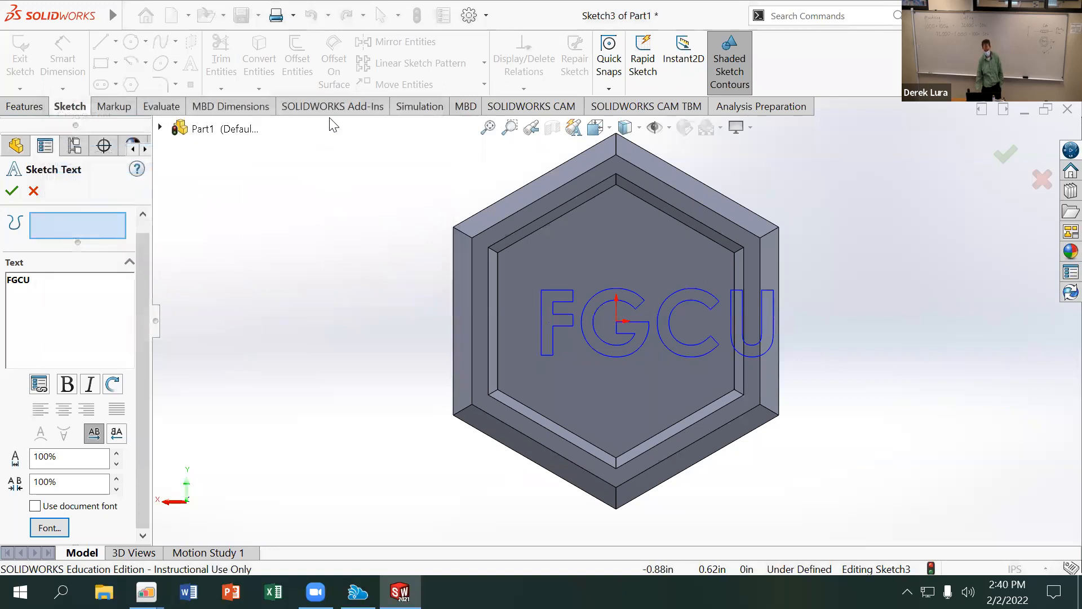
left_click(11, 192)
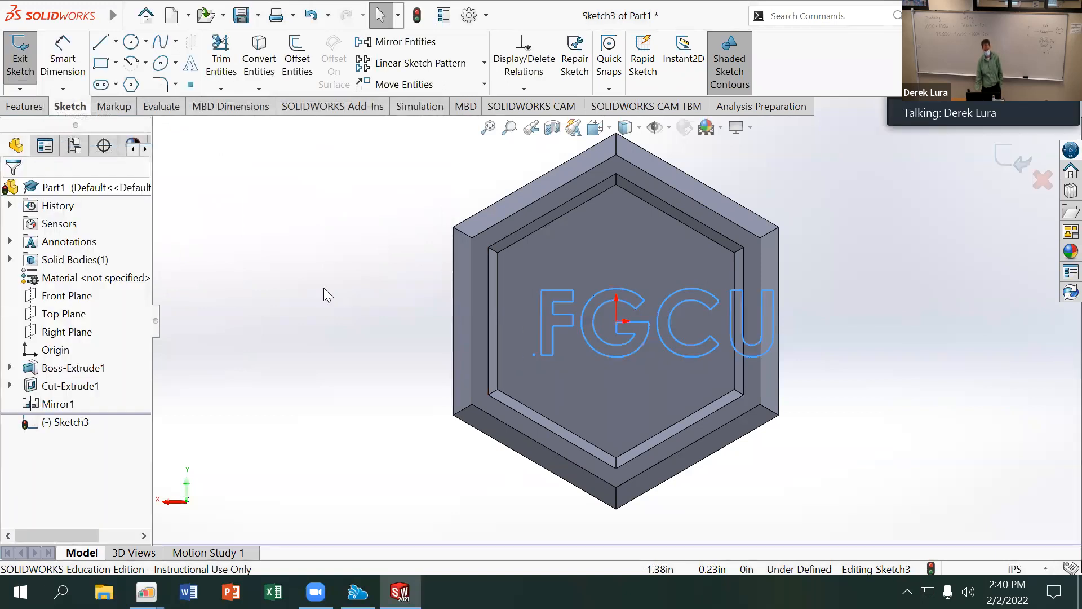
Shift the FGCU text toward the left side of the pocket floor and set its font height to 0.18 in.
left_click(535, 354)
left_click_drag(534, 355, 510, 354)
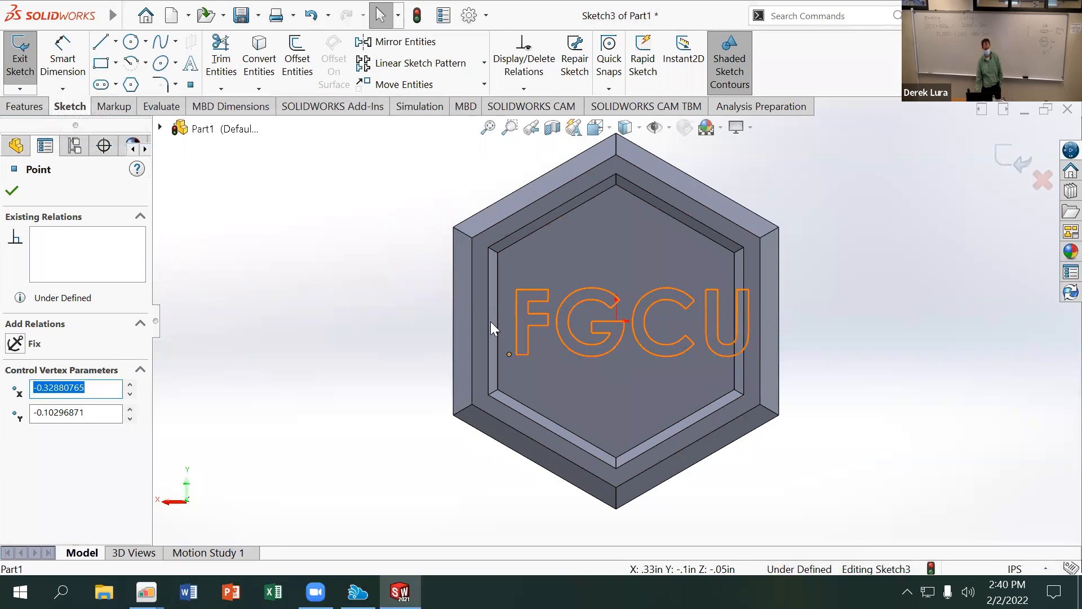
double_click(537, 314)
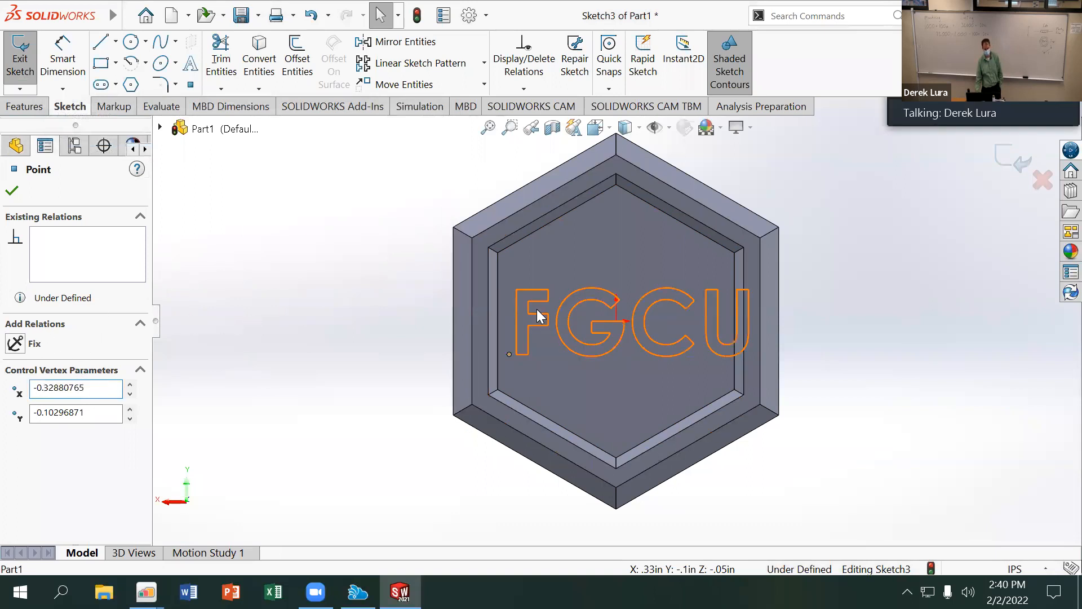
scroll(28, 488, "down", 1)
left_click(49, 527)
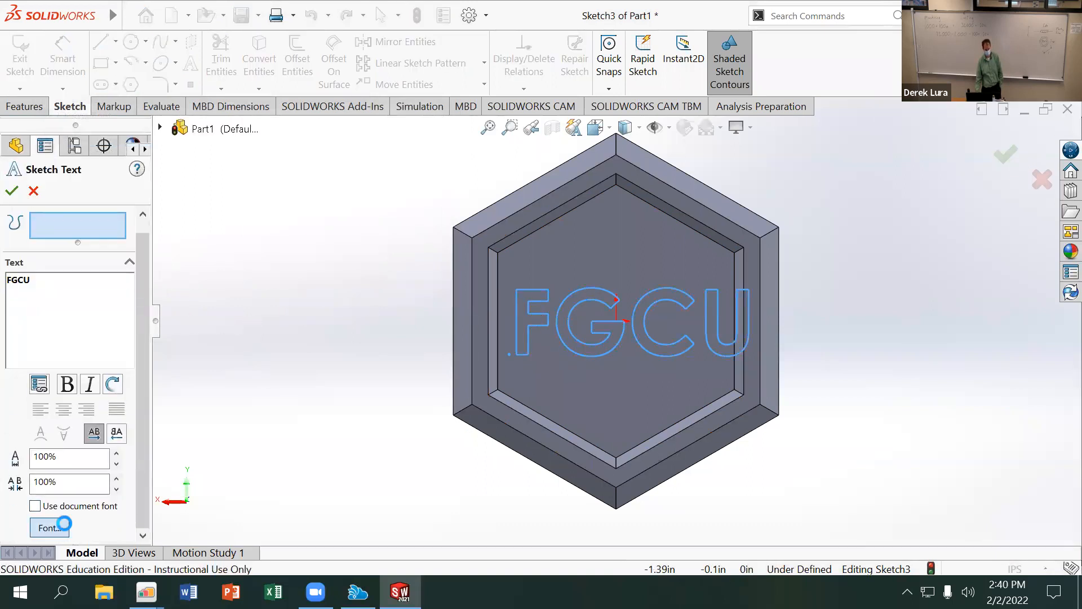
left_click_drag(679, 180, 467, 163)
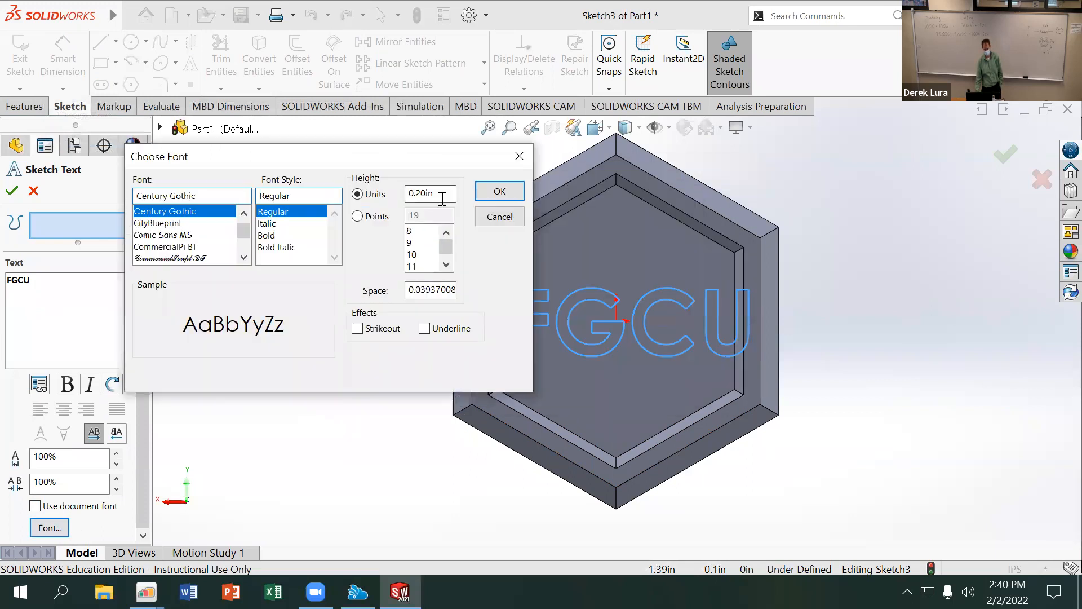
type(".18")
key("Return")
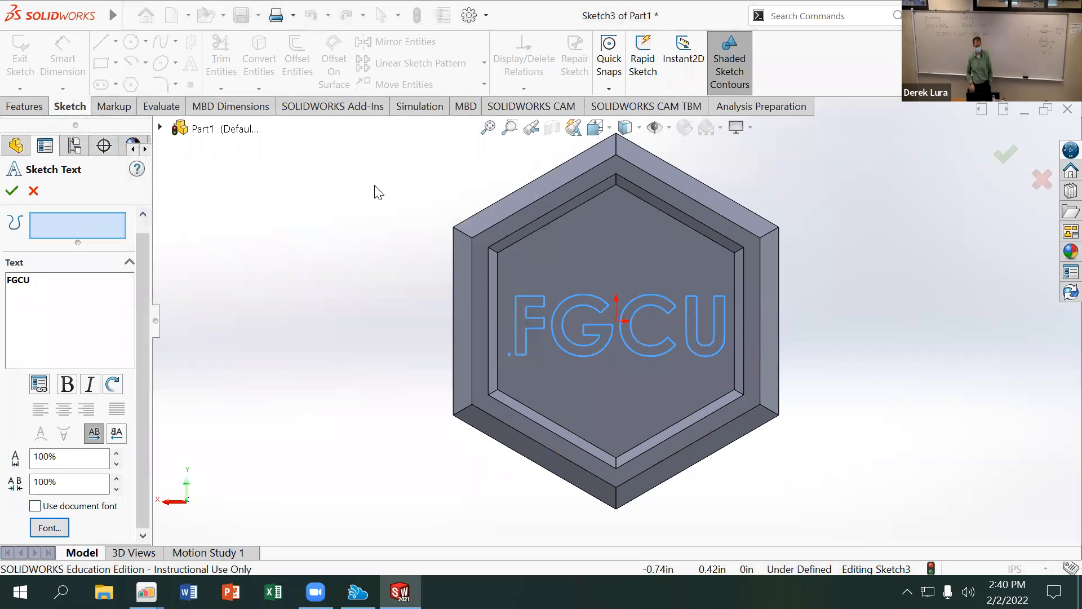
Nudge the FGCU text's anchor point slightly upward to center the letters vertically around the origin, and accept the text.
left_click(510, 351)
left_click(510, 351)
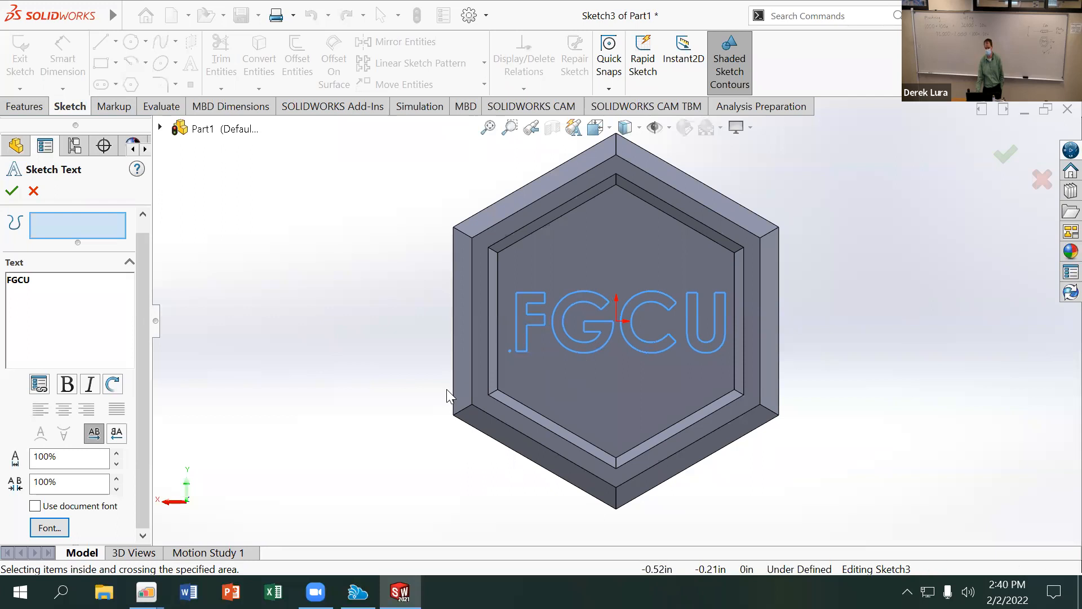
left_click(12, 191)
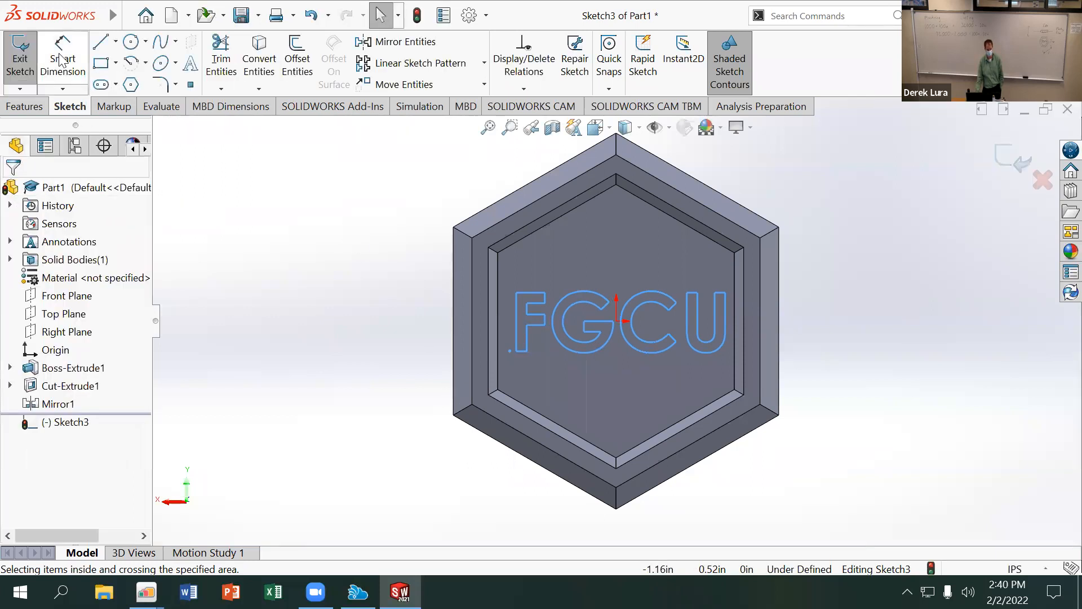
Dimension the horizontal distance from the FGCU text's anchor point to the origin, accepting the current value.
left_click(509, 351)
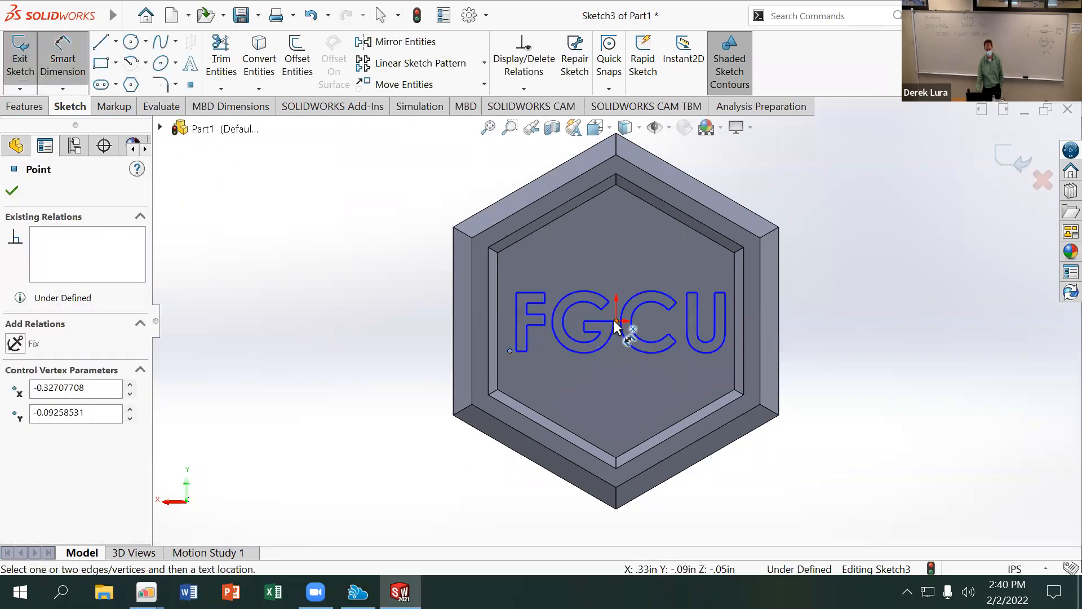
left_click(616, 321)
left_click(570, 380)
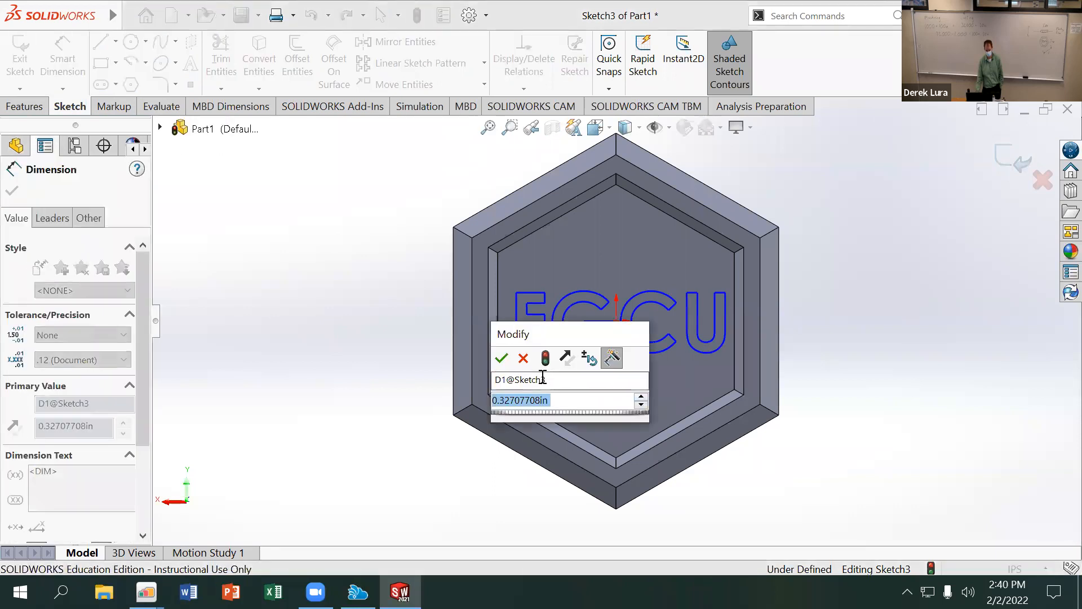
left_click(500, 355)
Dimension the vertical distance from the text's anchor point to the origin and set it to 0.09 in.
left_click(510, 353)
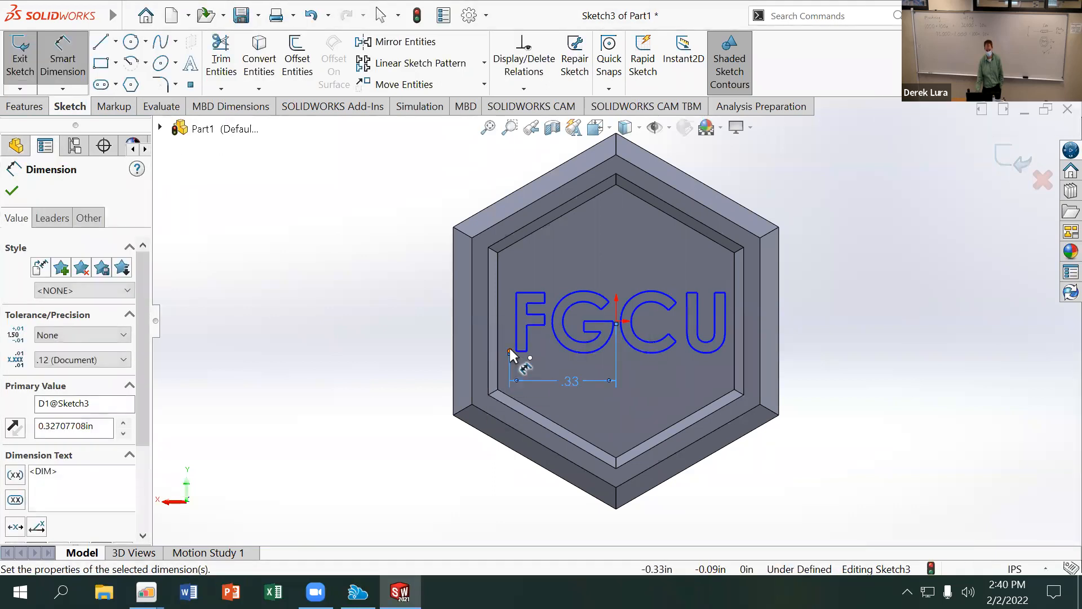
left_click(614, 320)
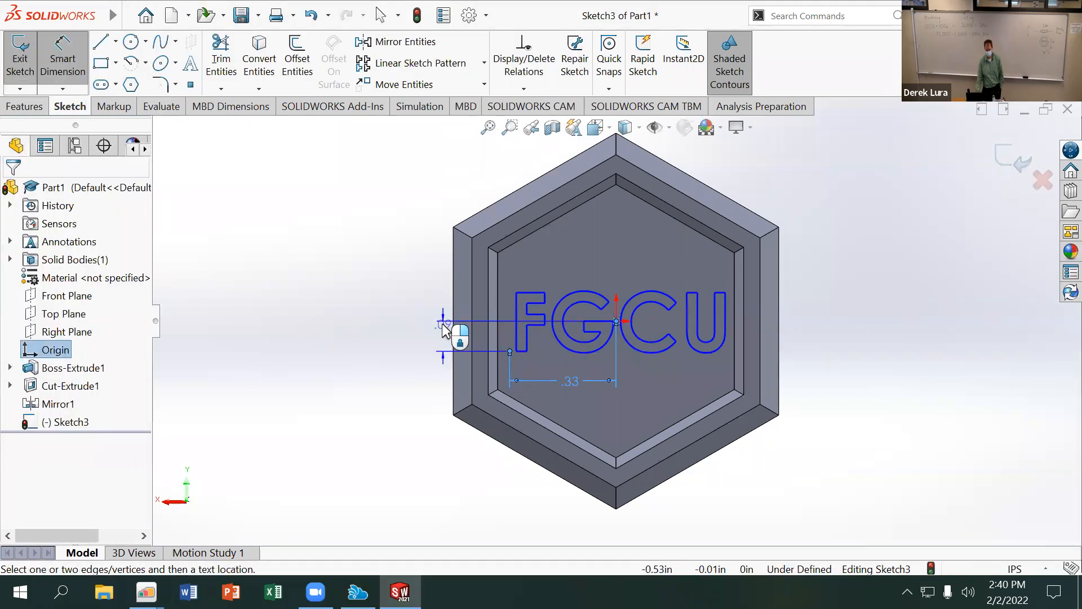
left_click(561, 361)
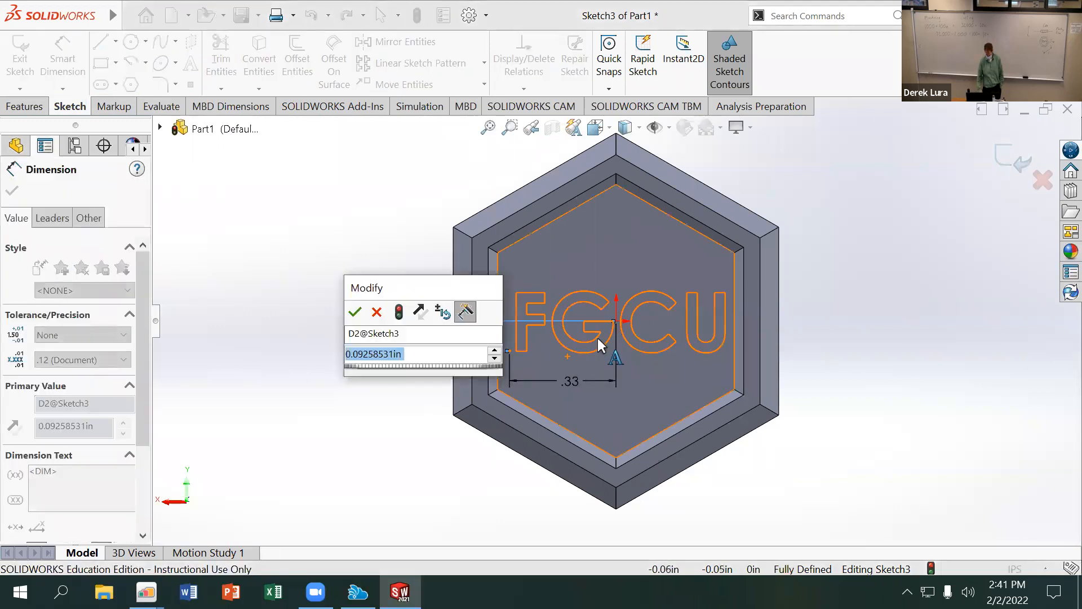
type(".09")
key("Return")
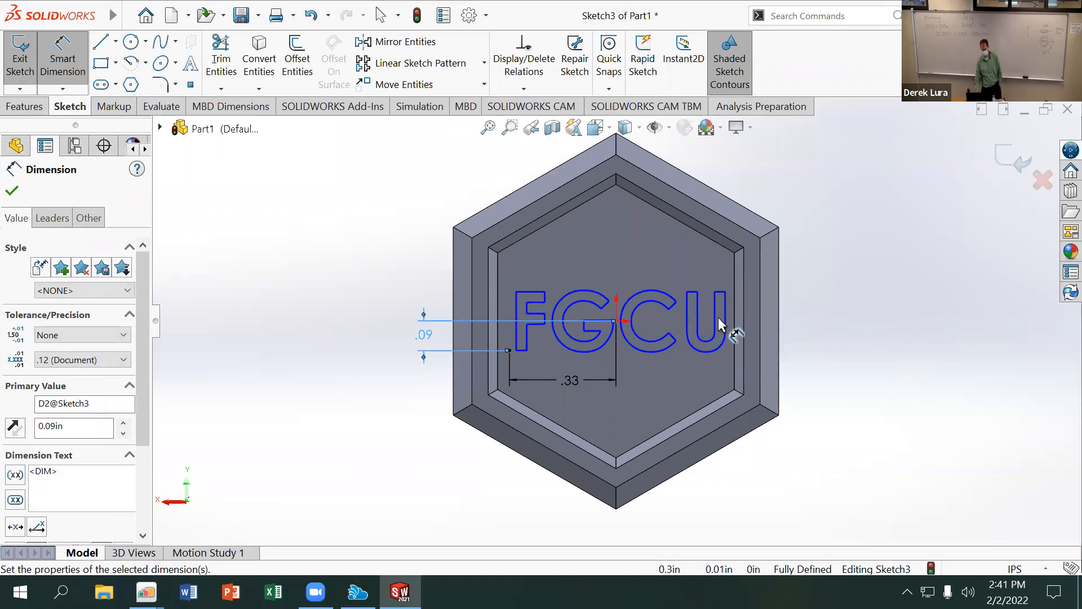
Adjust the horizontal distance between the text's anchor point and the origin to 0.34 in to center the letters.
double_click(578, 377)
type(".38")
key("Return")
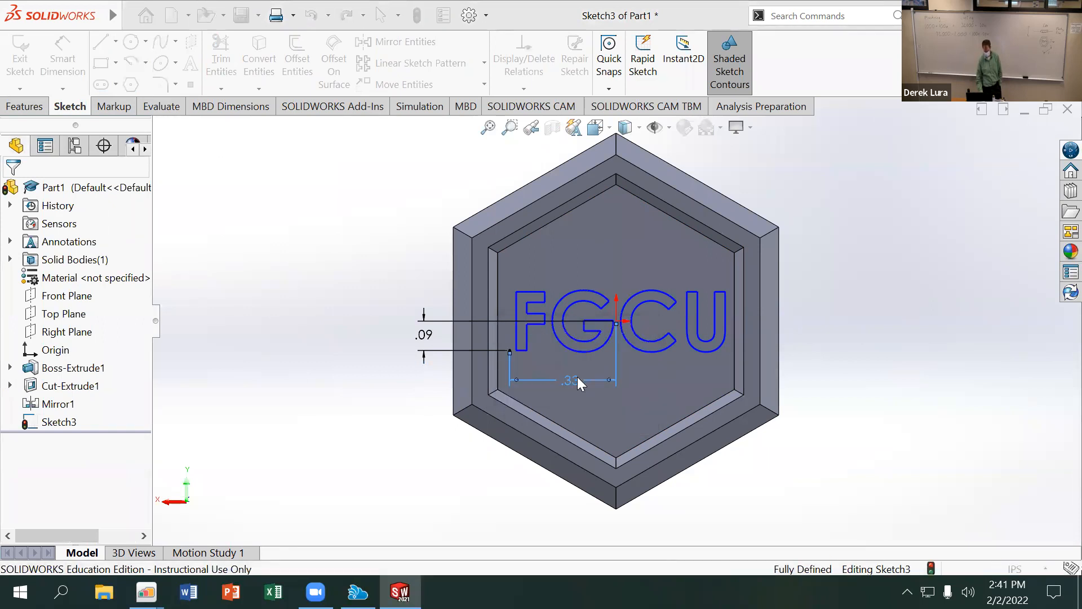
double_click(569, 380)
type(".35")
key("Return")
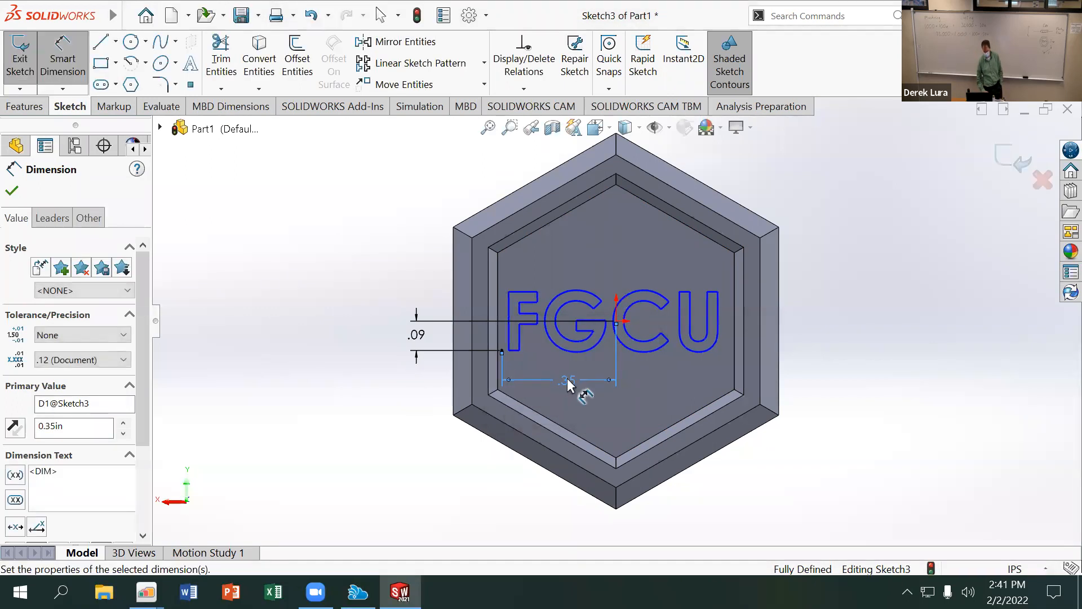
double_click(569, 381)
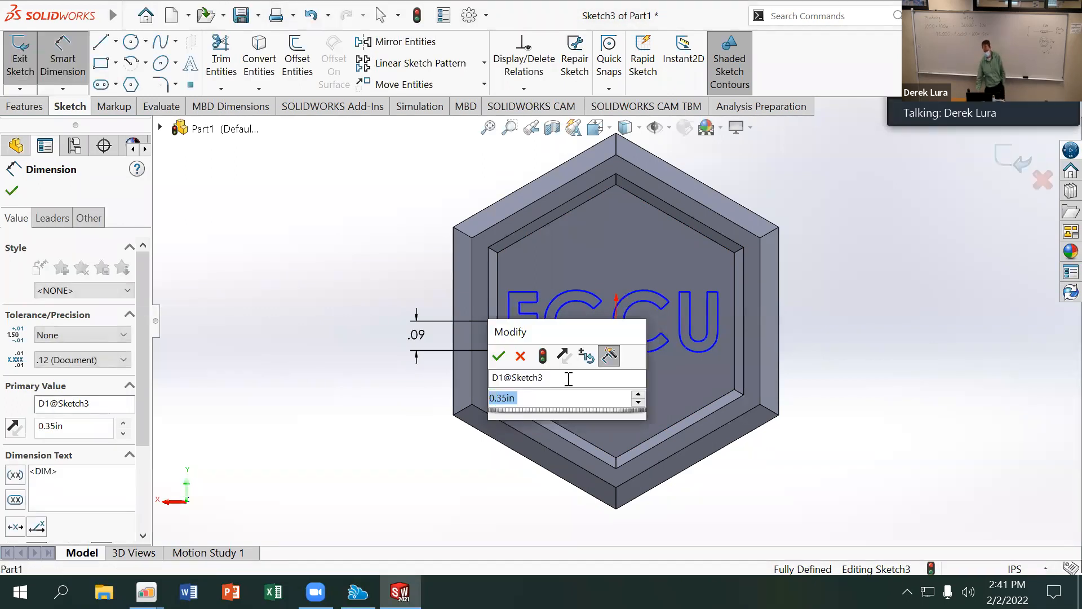
type(".34")
key("Return")
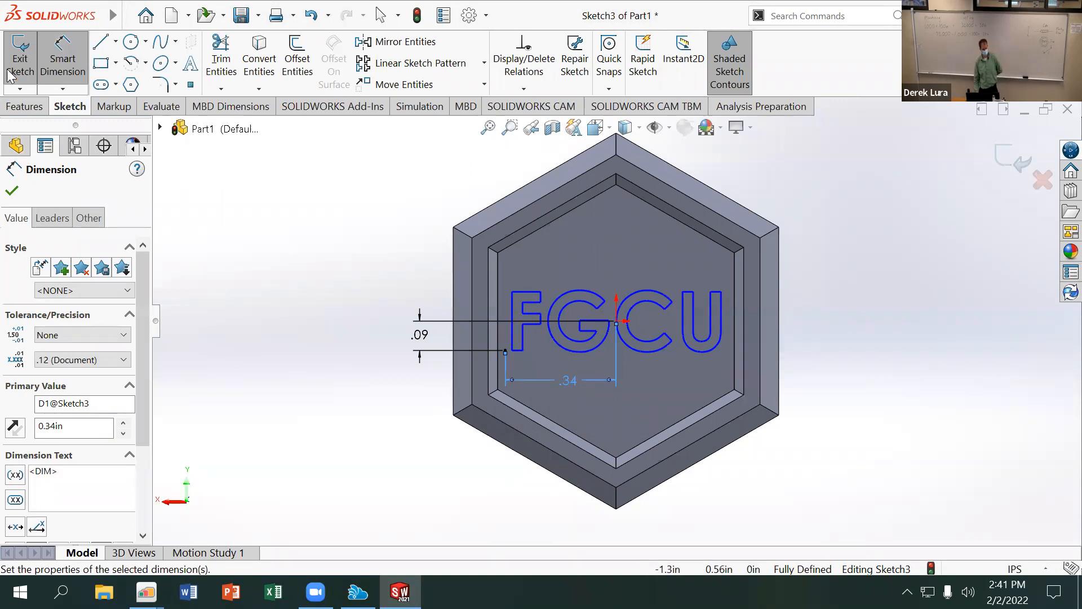
Delete the 0.34 in horizontal dimension between the text's anchor point and the origin.
left_click(24, 107)
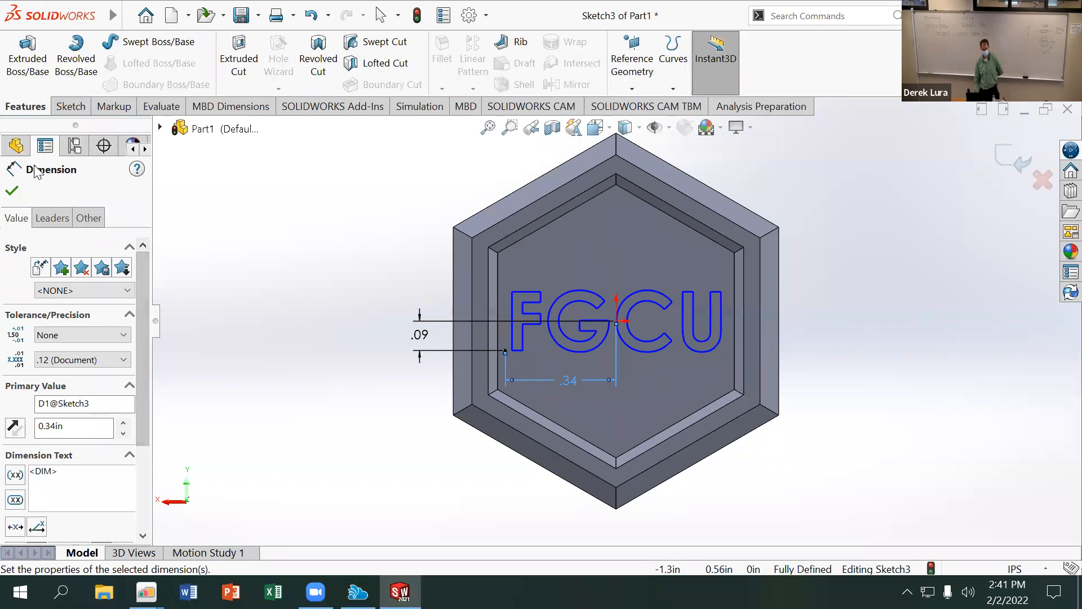
left_click(12, 192)
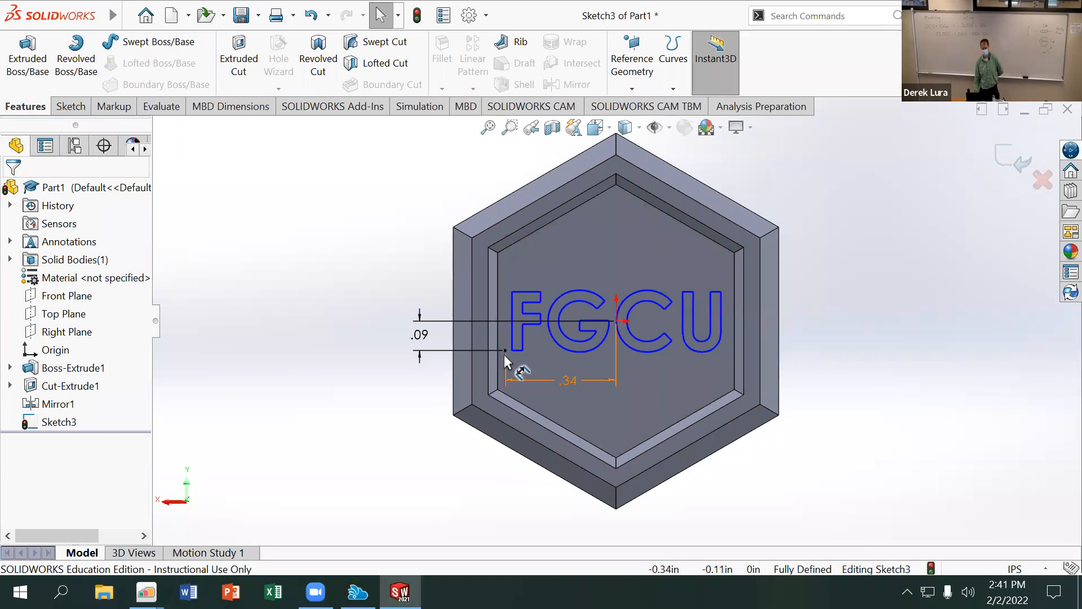
left_click(570, 376)
key("Delete")
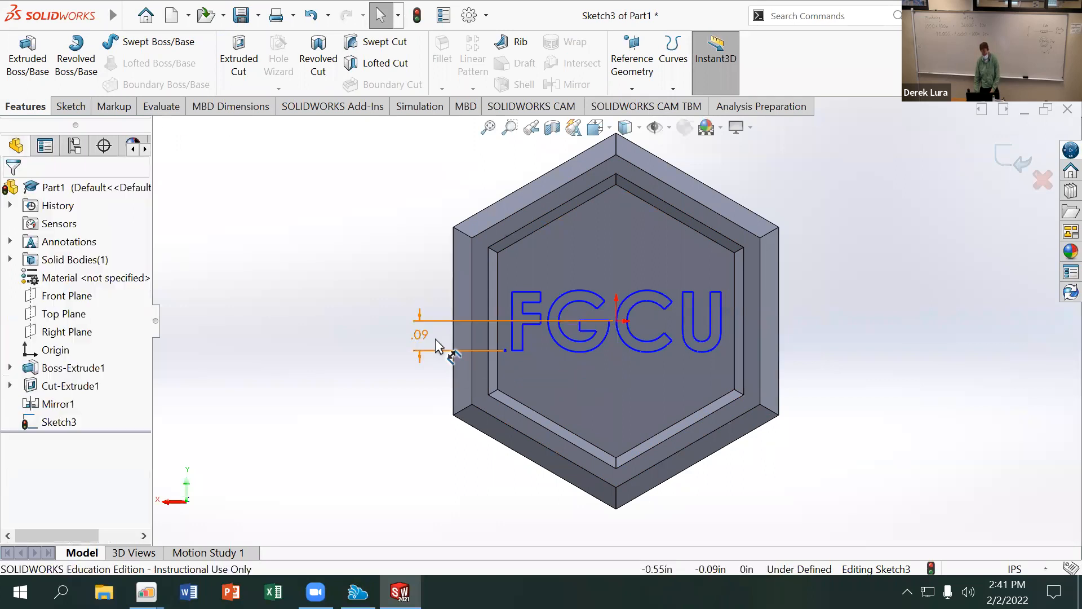
Delete the 0.09 in vertical dimension and move the FGCU text by its anchor point off the pocket floor's center.
left_click(424, 331)
key("Delete")
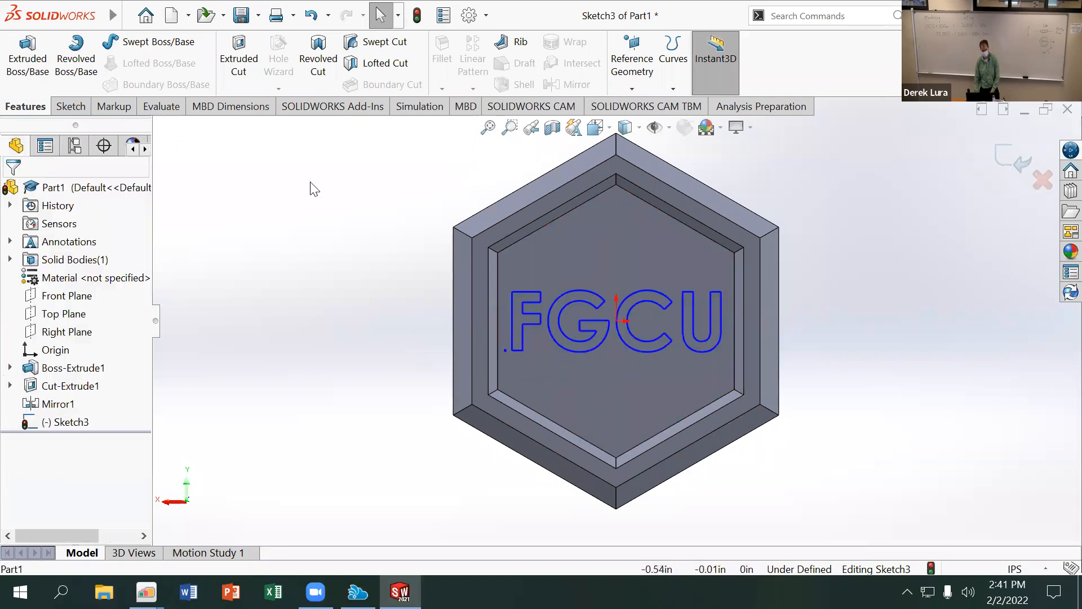
left_click(71, 106)
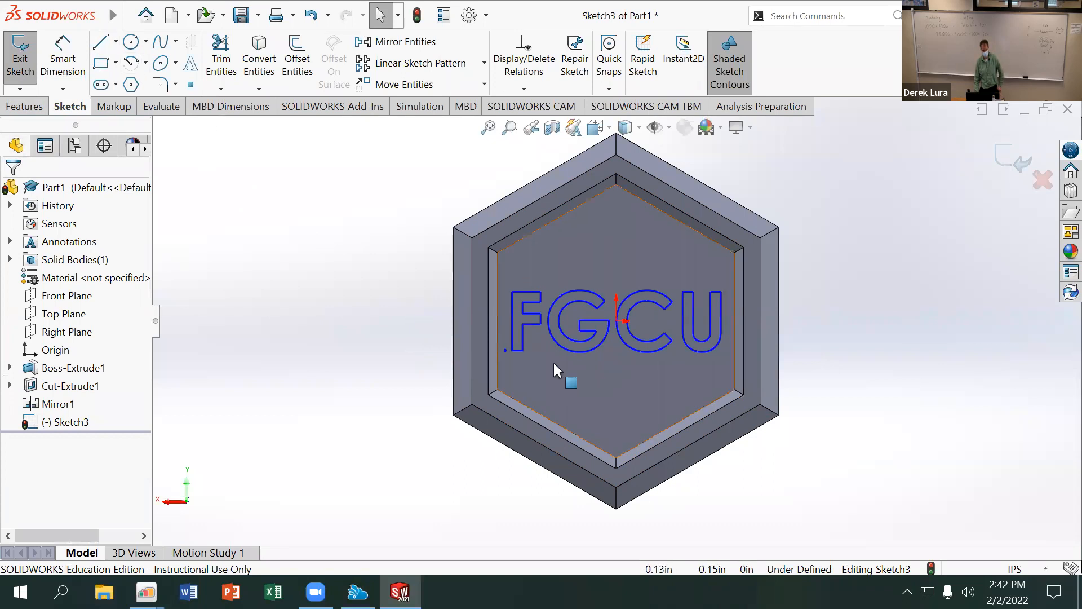
mouse_move(505, 350)
left_mouse_down()
mouse_move(669, 459)
mouse_move(552, 305)
left_mouse_up()
left_click_drag(522, 363, 526, 346)
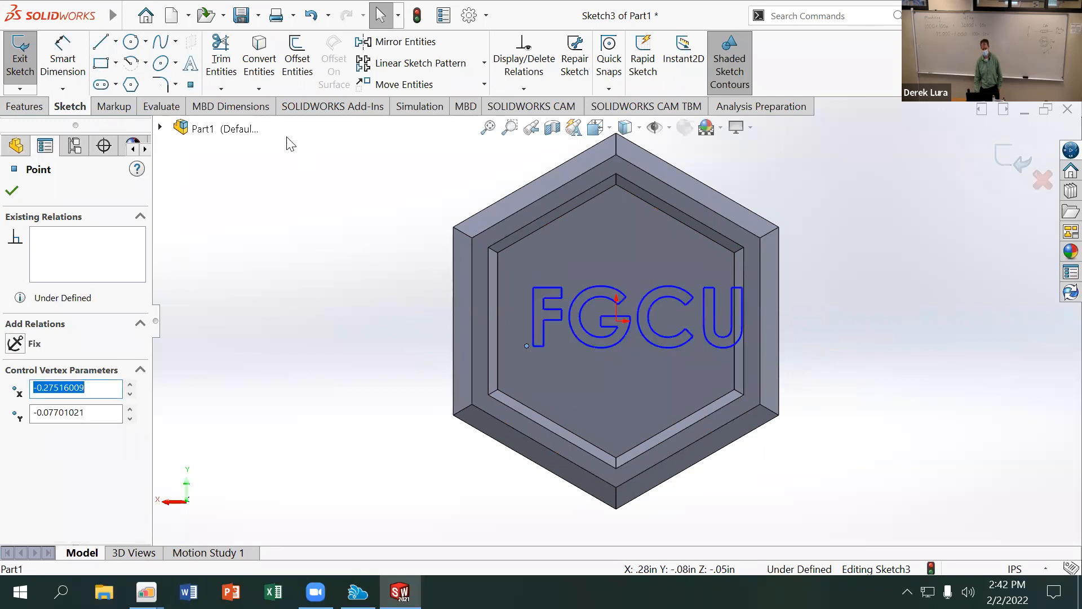
left_click(439, 251)
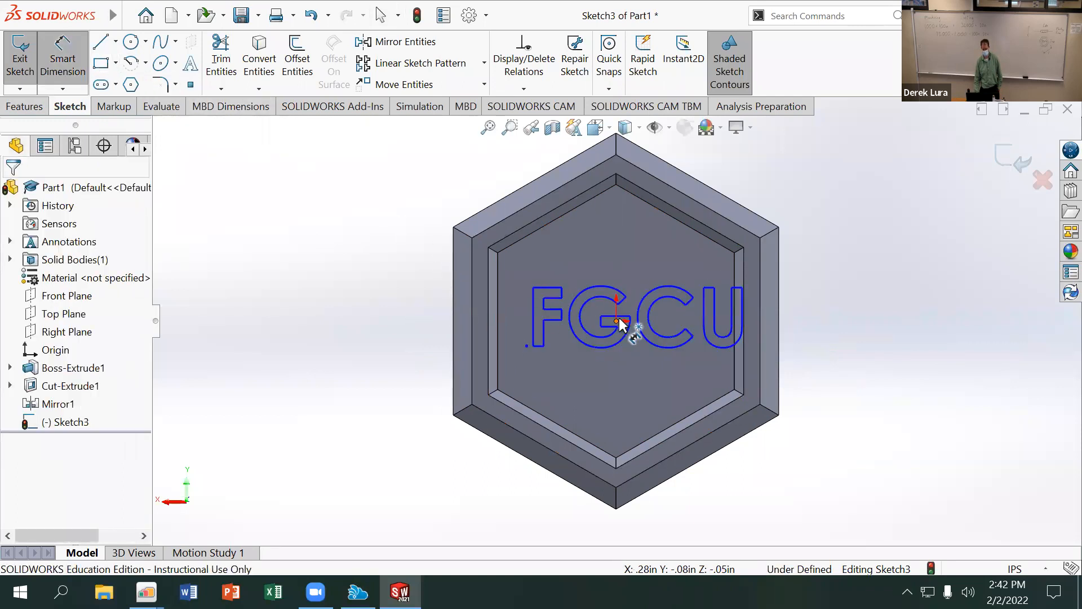
Dimension the horizontal distance from the FGCU text's anchor point to the origin and set it to 0.34 in.
left_click(618, 322)
left_click(526, 345)
left_click(577, 391)
type("0.34")
key("Return")
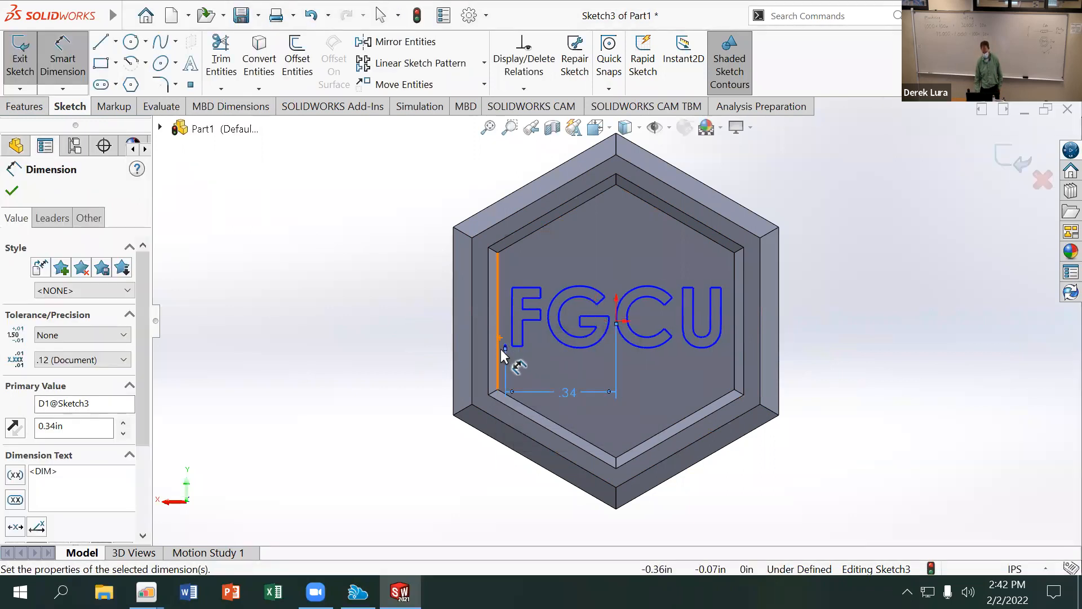
Dimension the vertical distance between the FGCU text's anchor point and the origin as 0.09 in.
left_click(505, 348)
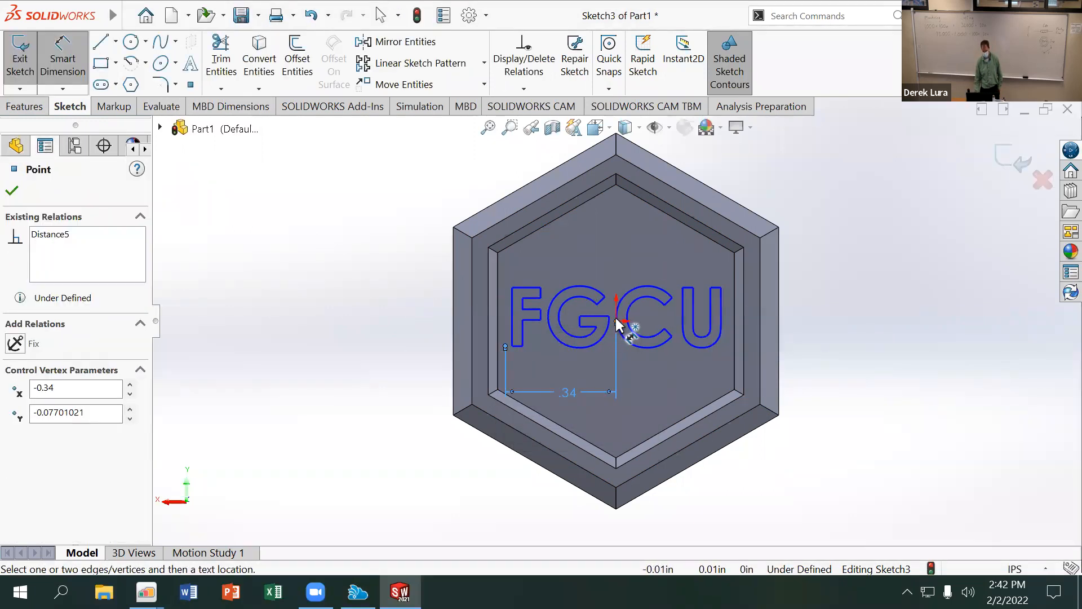
left_click(616, 322)
left_click(432, 332)
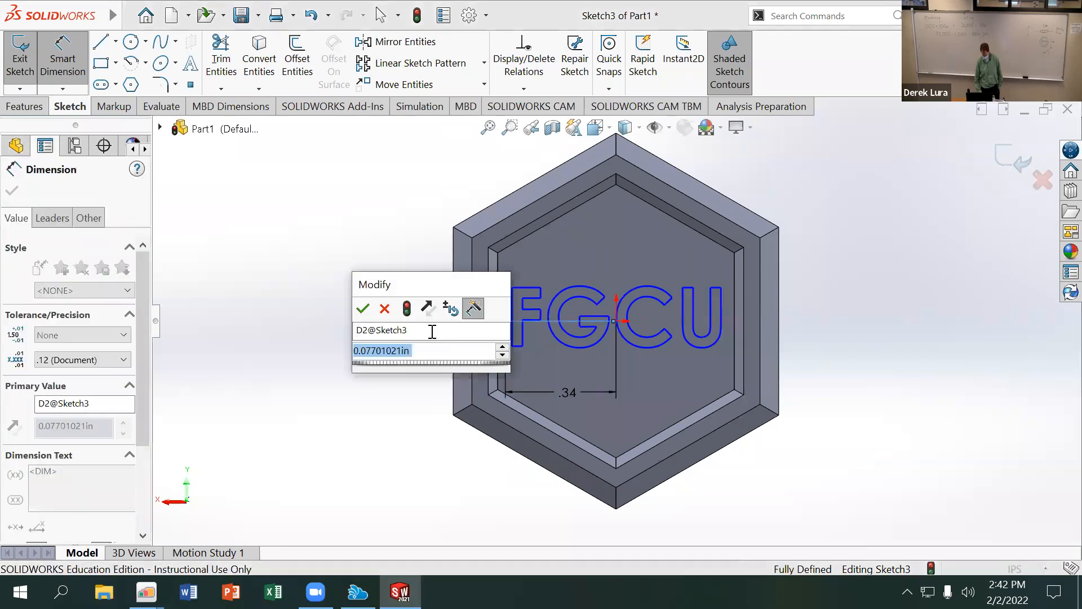
type(".09")
key("Return")
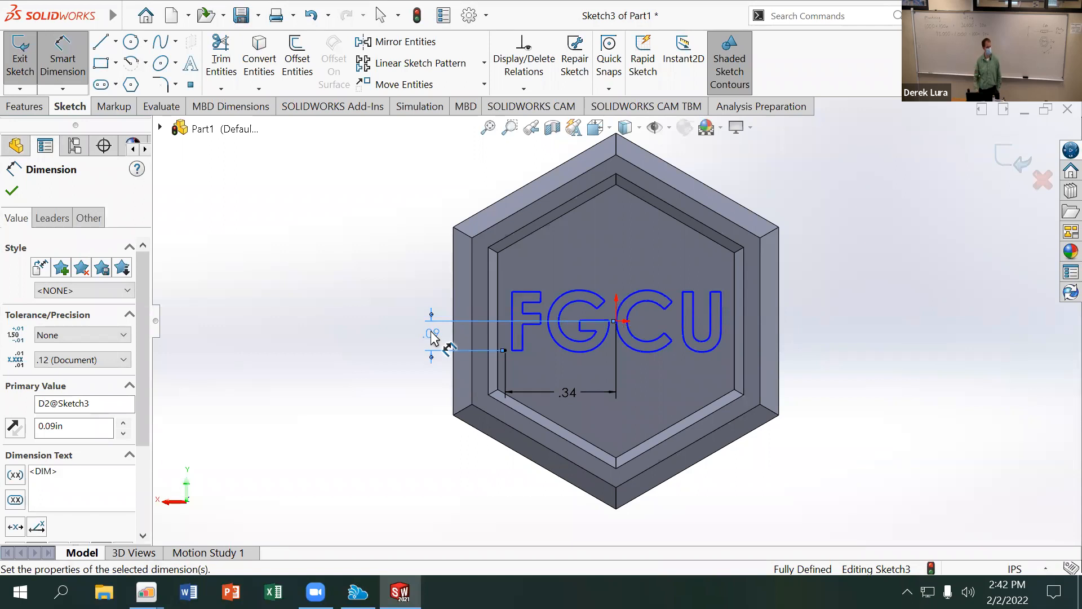
Set up a blind boss extrude of the FGCU sketch at 0.05 in depth with a 15-degree inward draft.
left_click(21, 107)
left_click(26, 66)
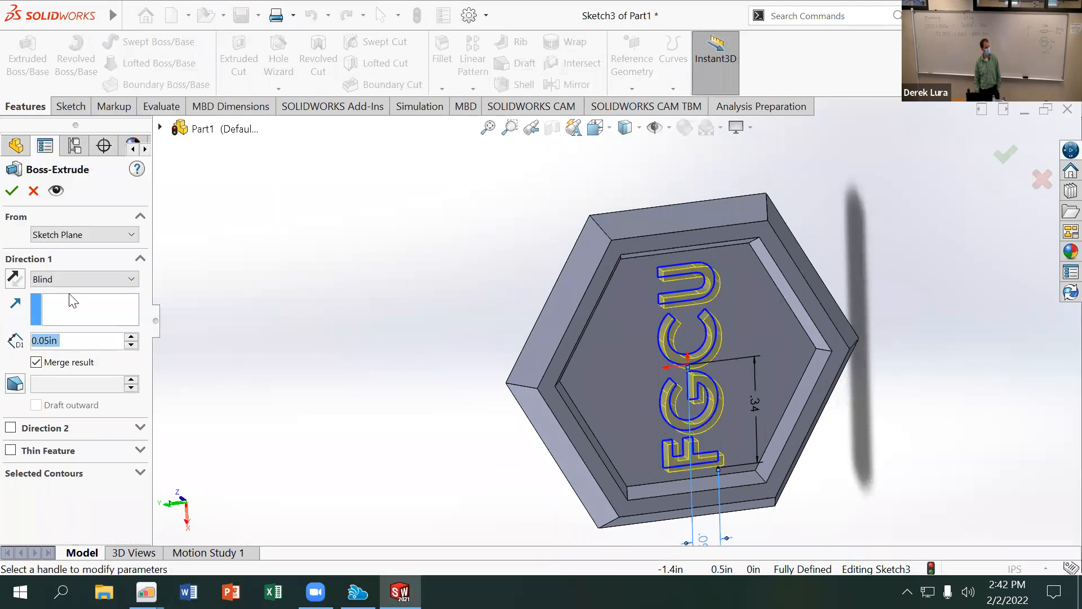
left_click(22, 387)
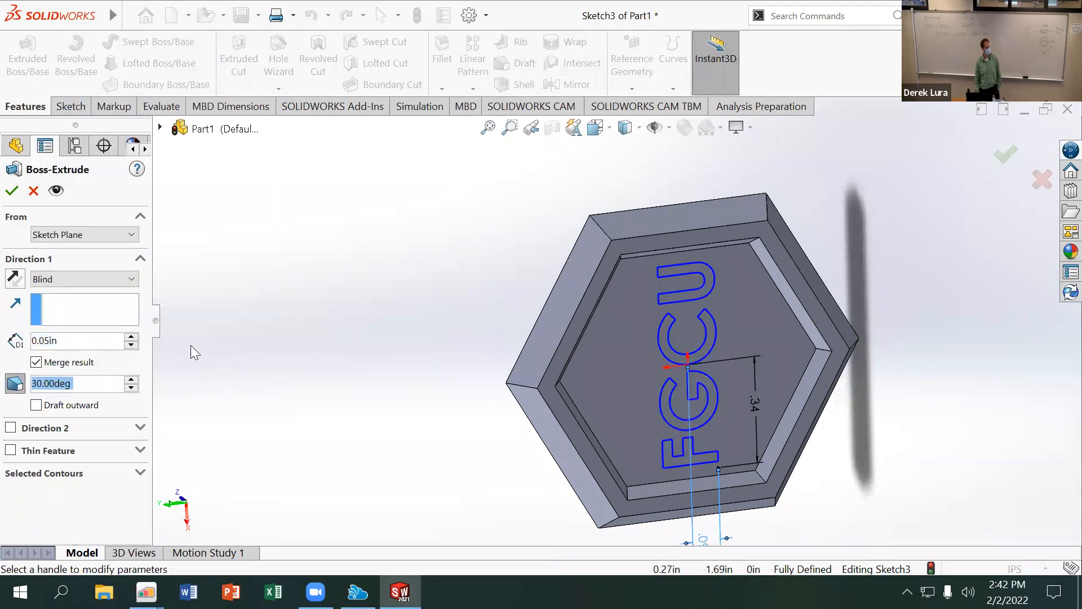
middle_click_drag(318, 398, 598, 423)
scroll(618, 445, "down", 1)
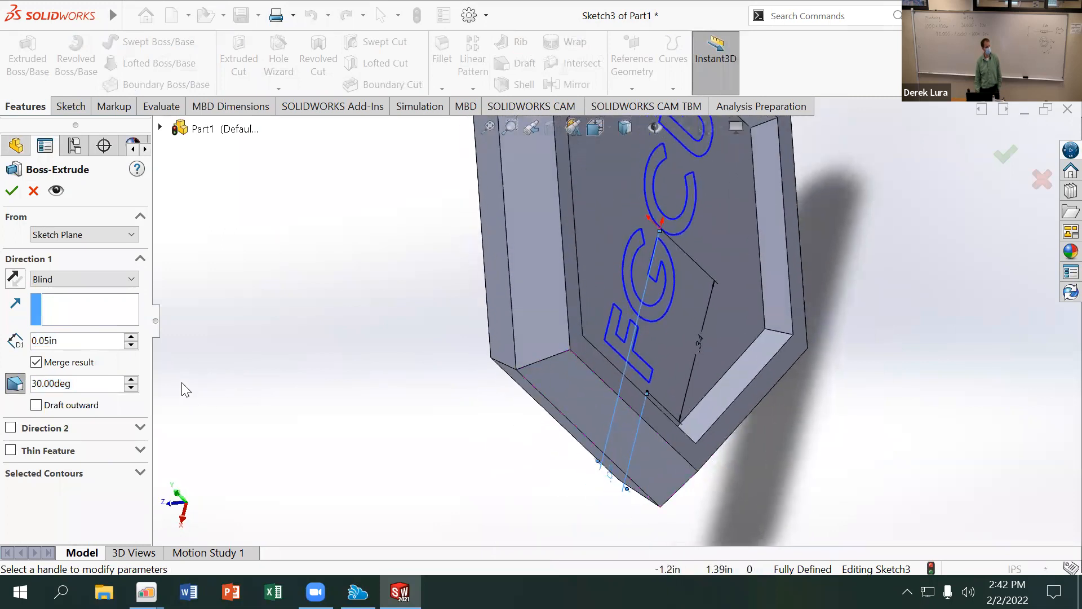
double_click(88, 384)
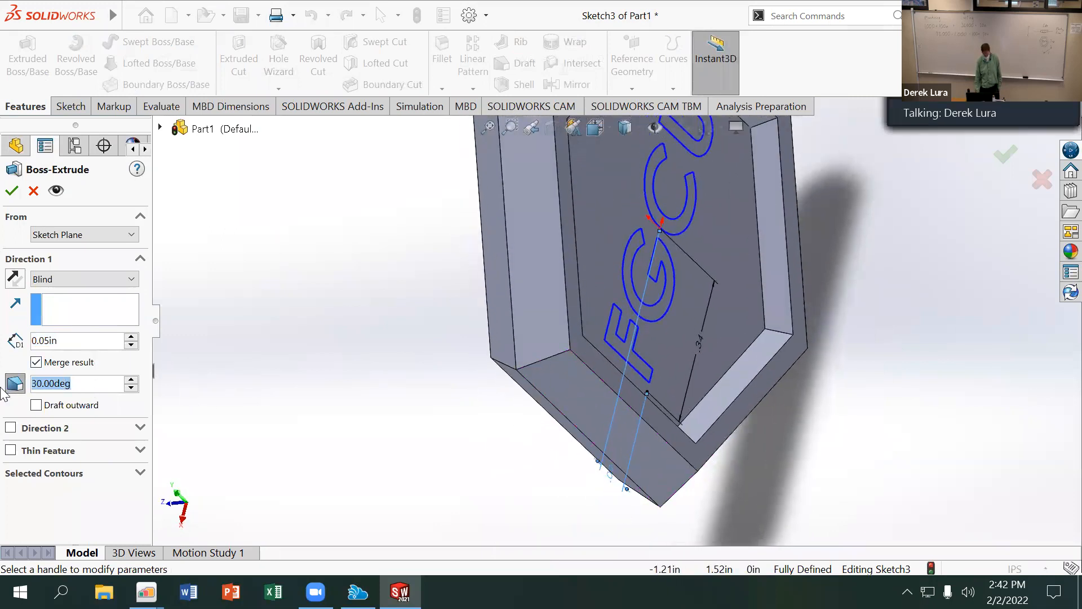
type("15")
key("Return")
middle_click_drag(229, 358, 553, 287)
scroll(553, 288, "down", 3)
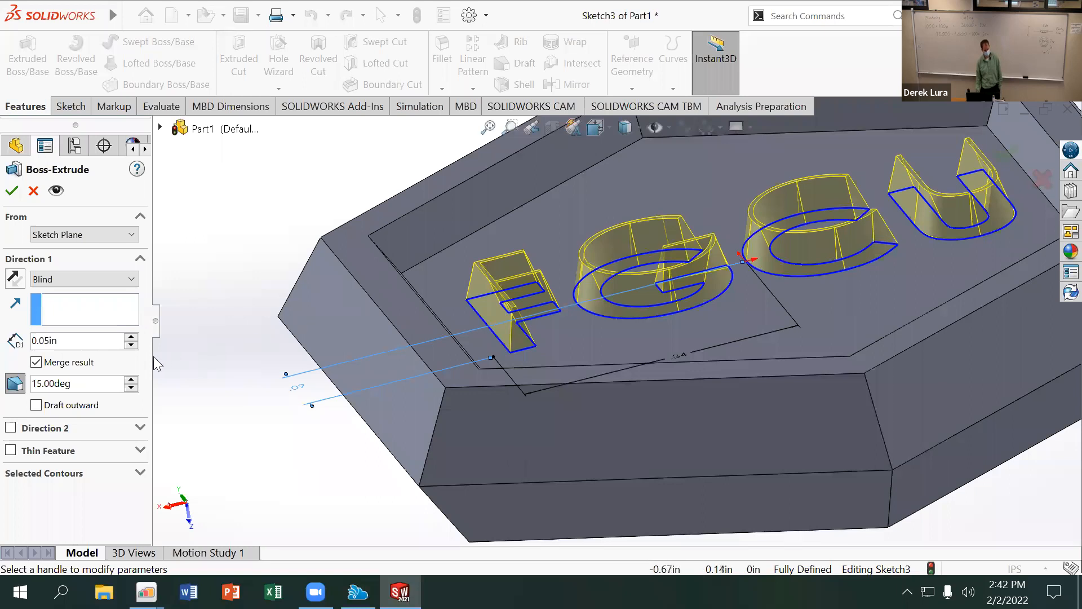
Set the FGCU boss extrude's depth to 0.025 in.
double_click(61, 341)
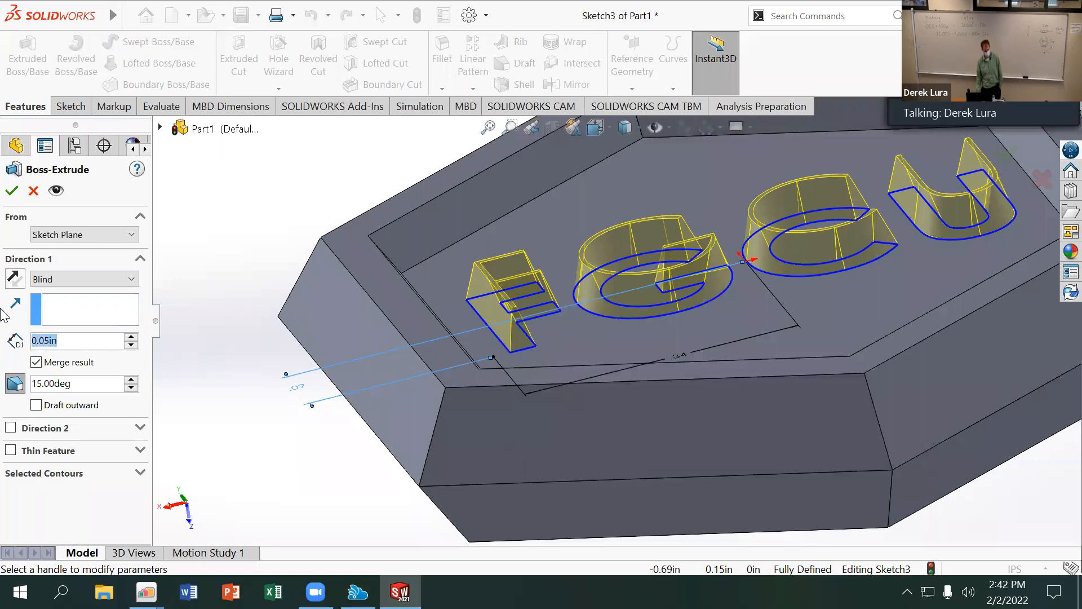
type("0.025")
key("Return")
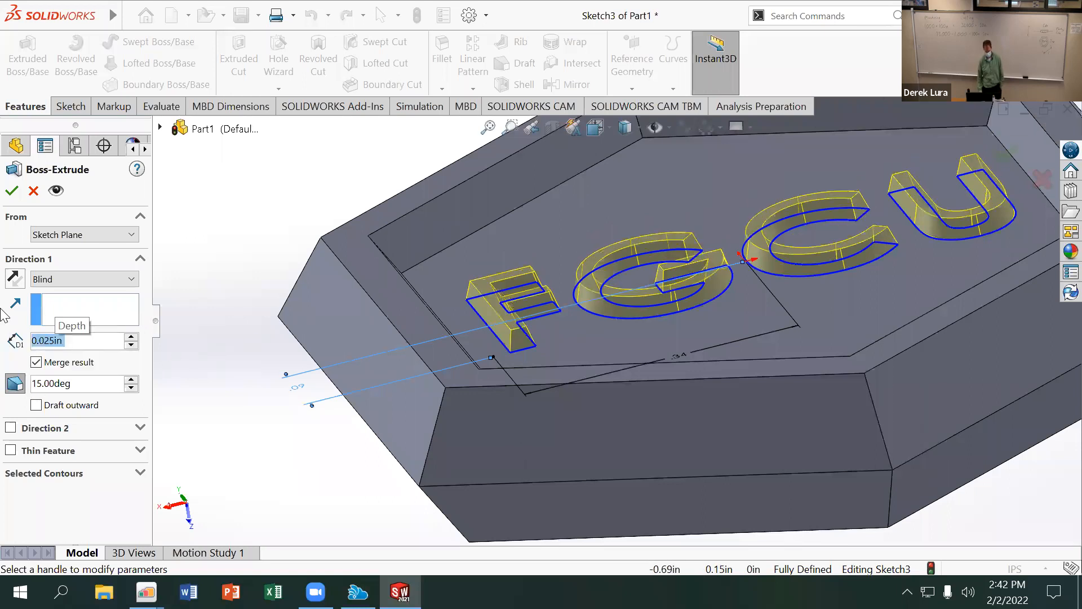
middle_click_drag(337, 192, 339, 305)
Try a 30-degree draft on the FGCU extrusion and set the draft angle to 20 degrees.
left_click_drag(80, 384, 9, 359)
type("30")
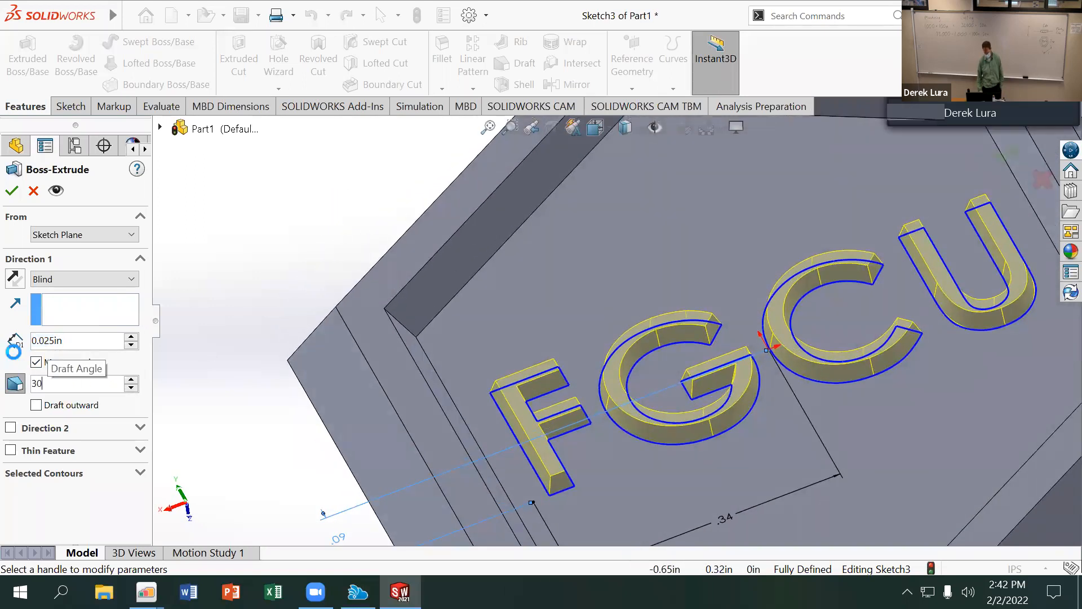
key("Return")
type("4")
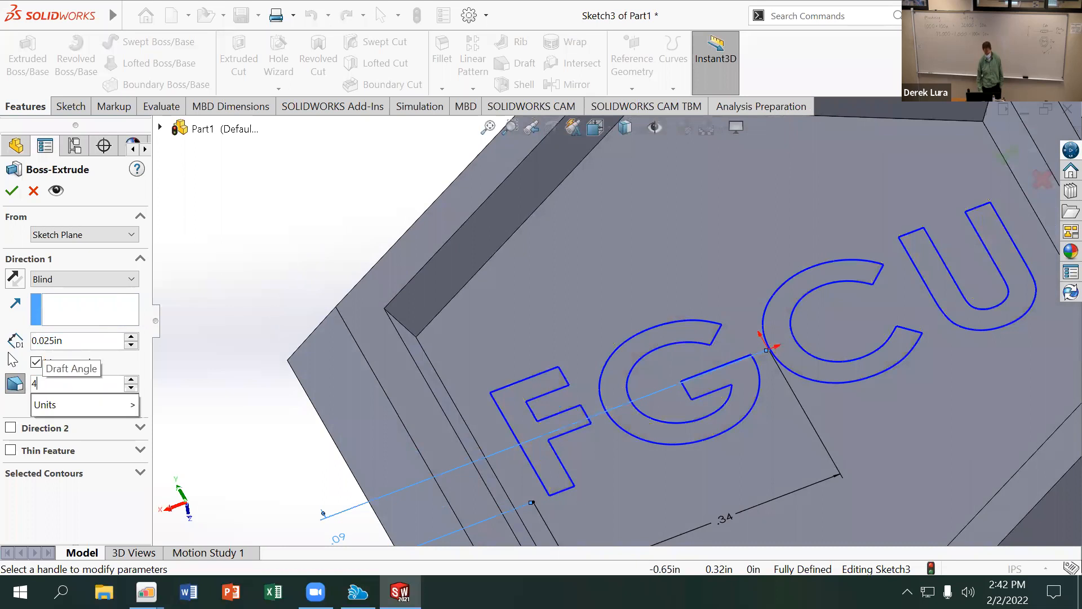
key("BackSpace")
type("20")
key("Return")
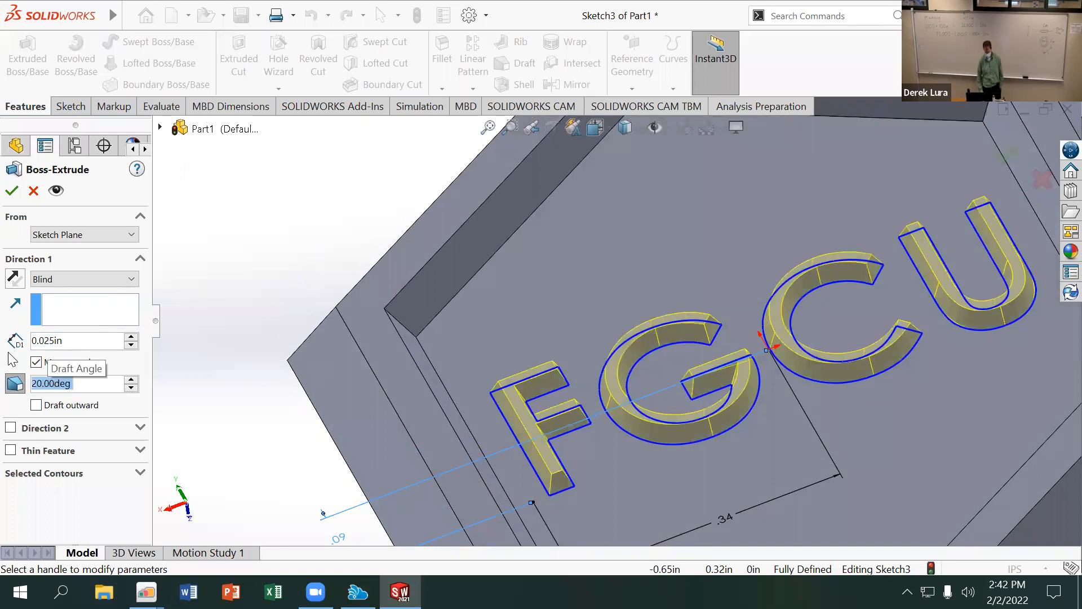
middle_click_drag(293, 371, 164, 336)
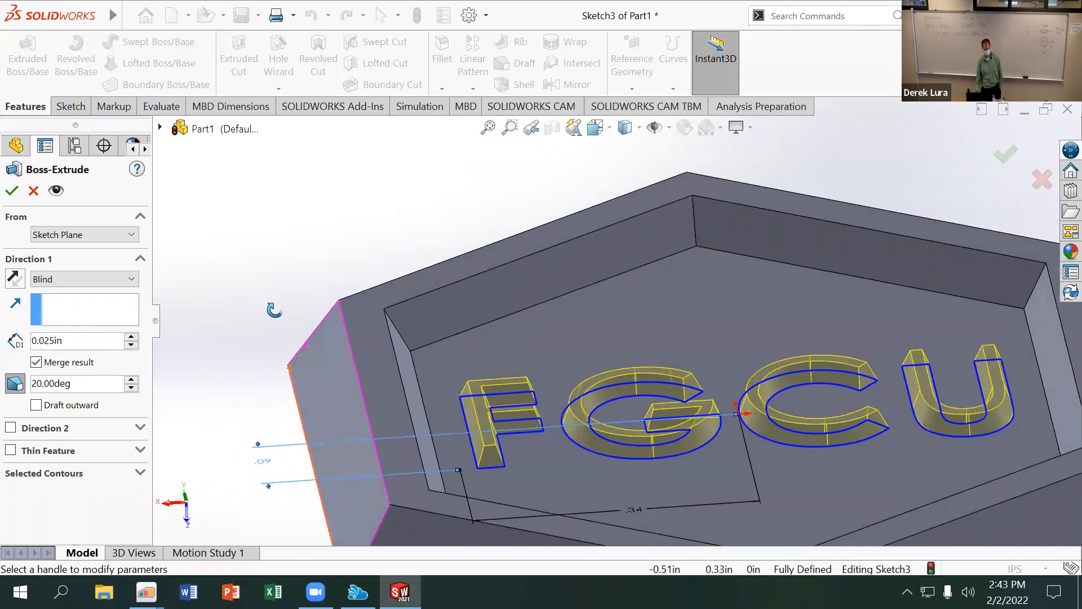
Set the FGCU extrusion depth to 0.05 in and accept the drafted boss extrude.
double_click(69, 340)
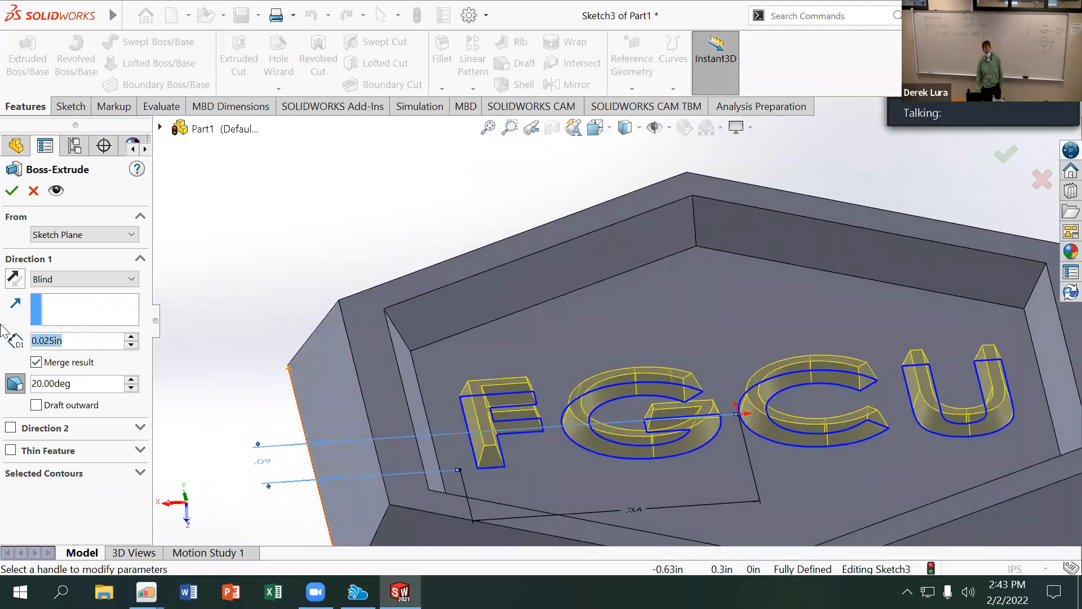
type(".05")
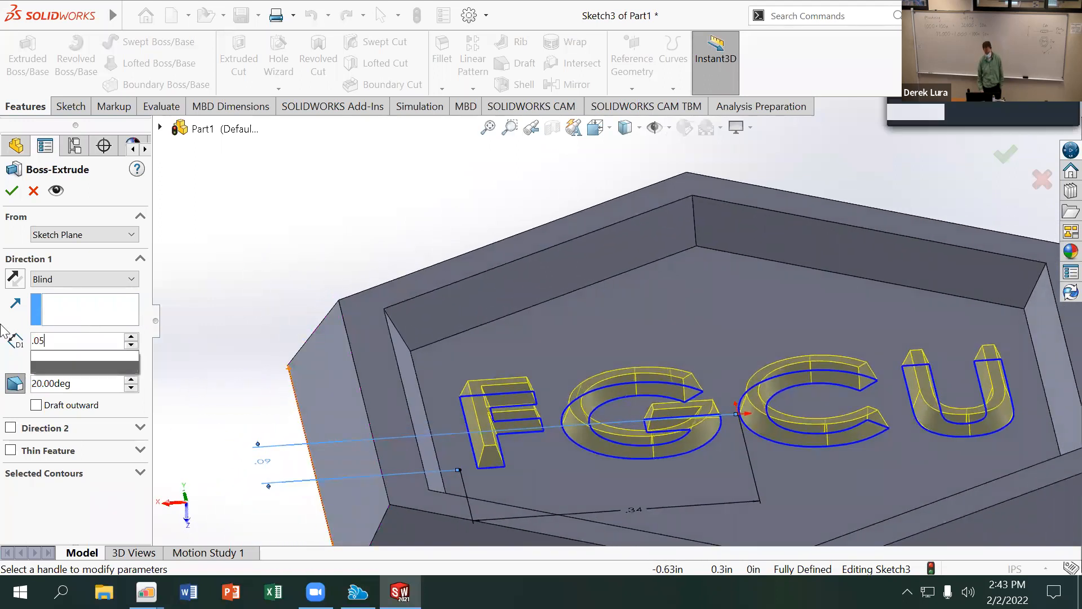
key("BackSpace")
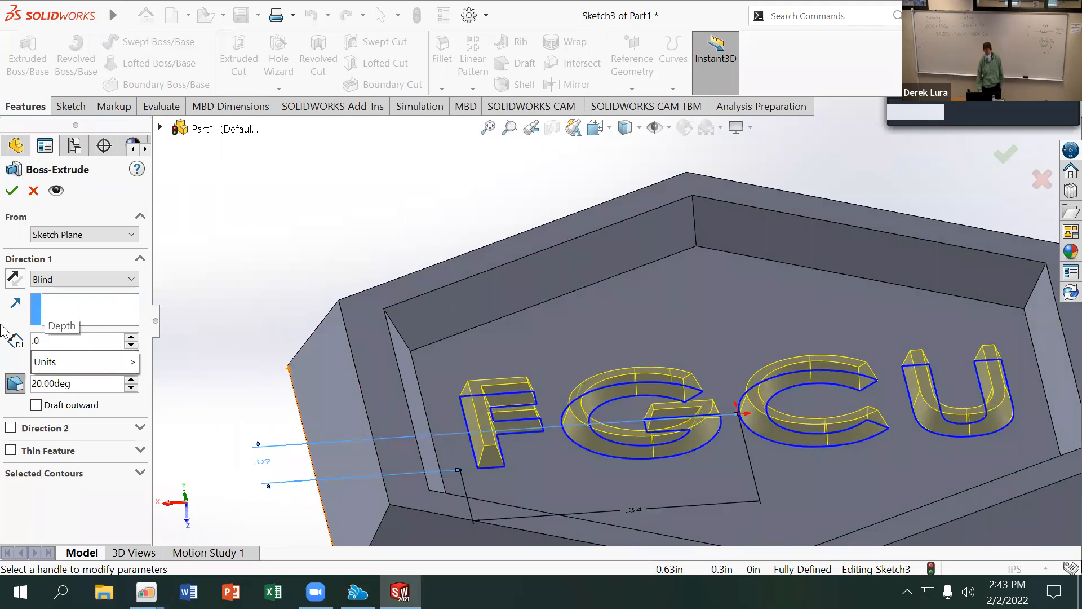
type("5")
key("Return")
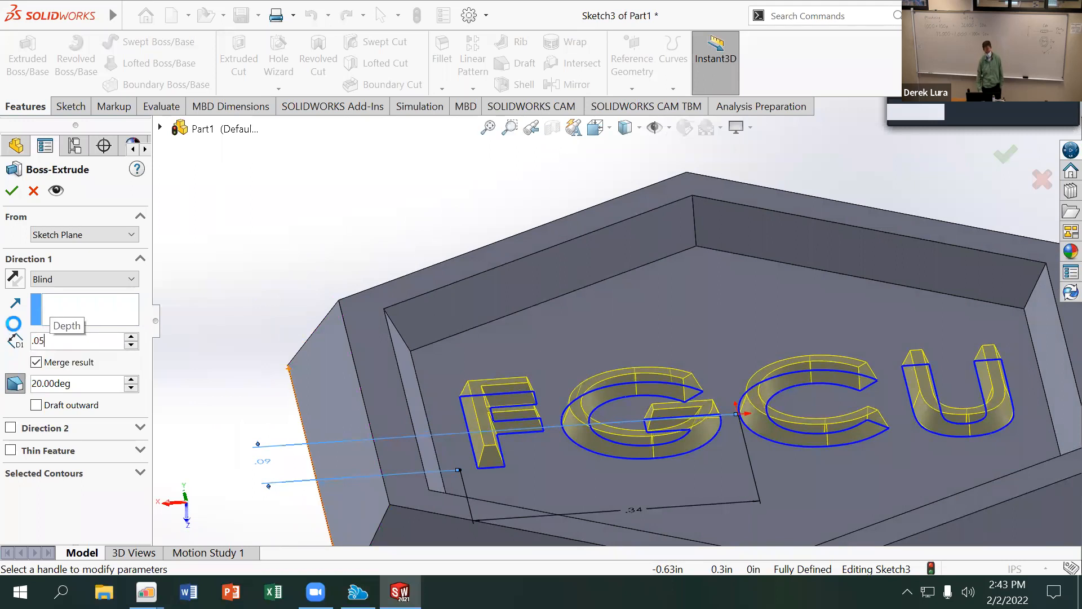
left_click(90, 383)
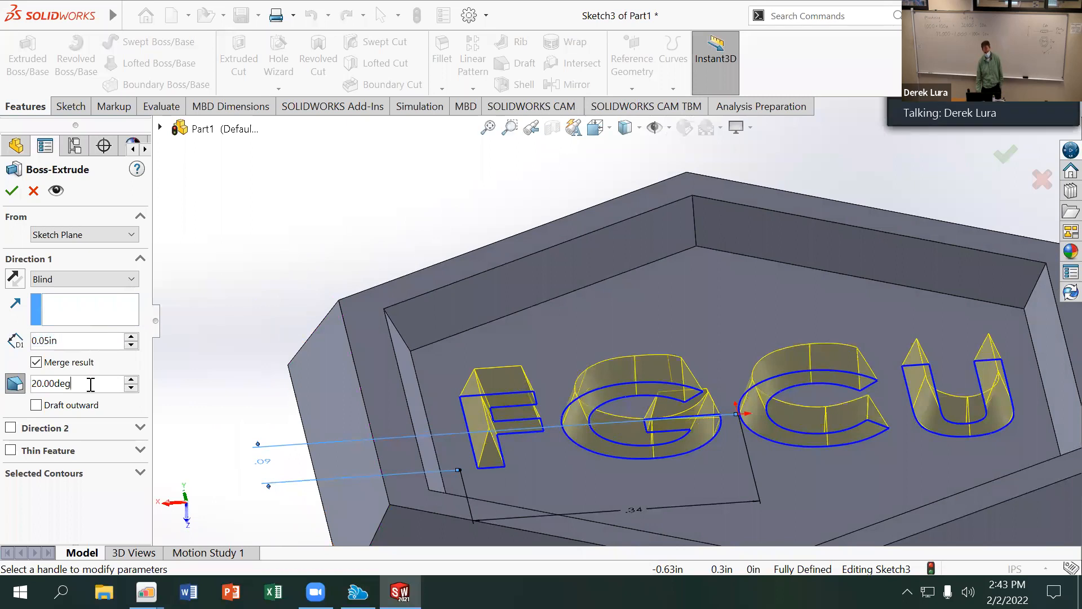
middle_click_drag(473, 330, 480, 515)
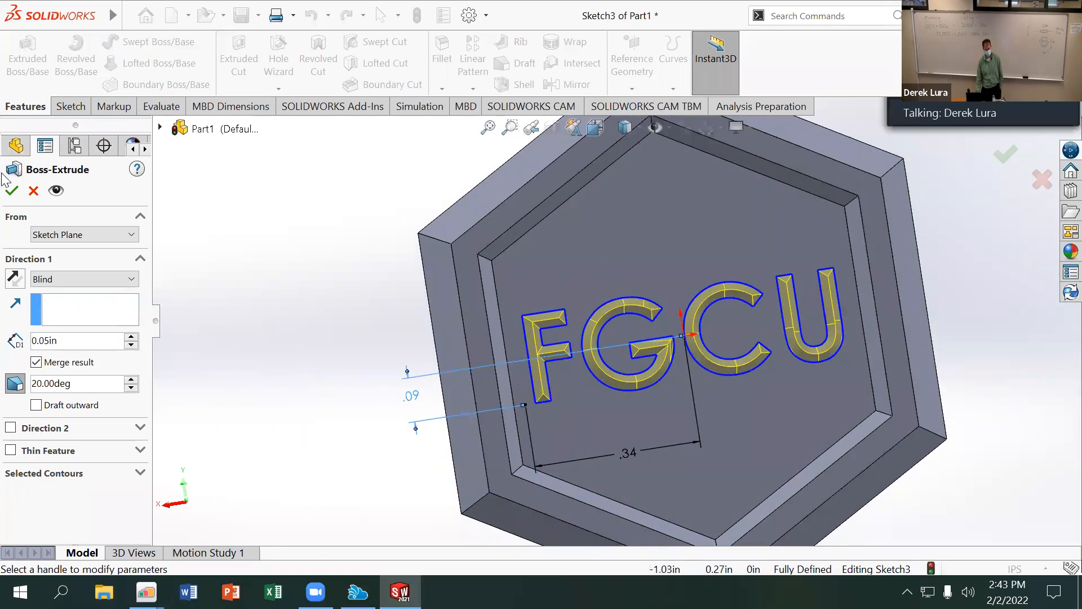
left_click(10, 190)
Start a new sketch on the mirrored pocket's floor on the opposite side of the part.
middle_click_drag(265, 339, 310, 329)
left_click(298, 336)
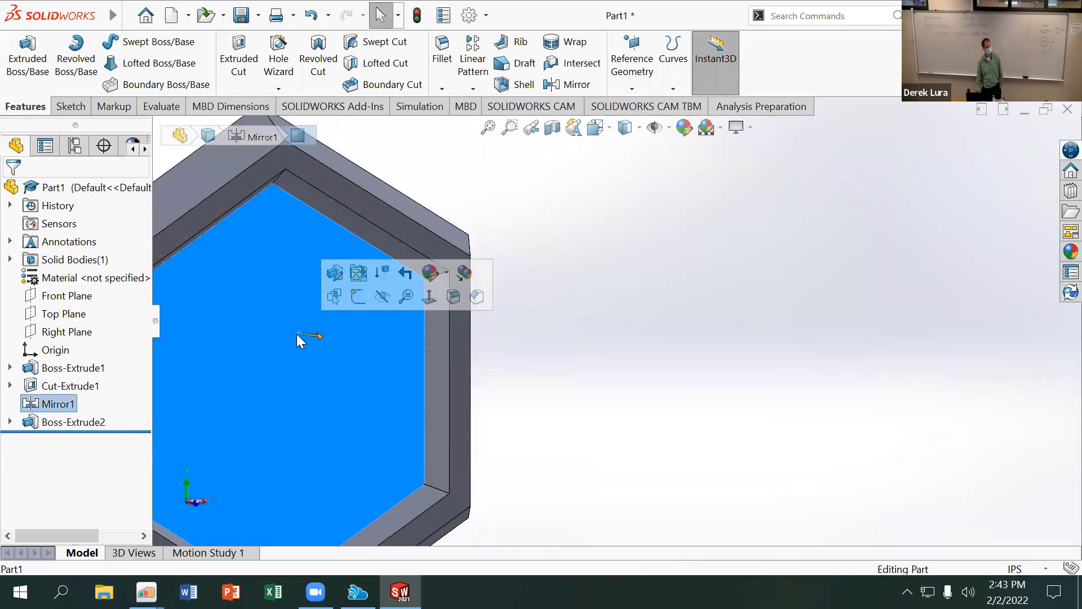
left_click(358, 295)
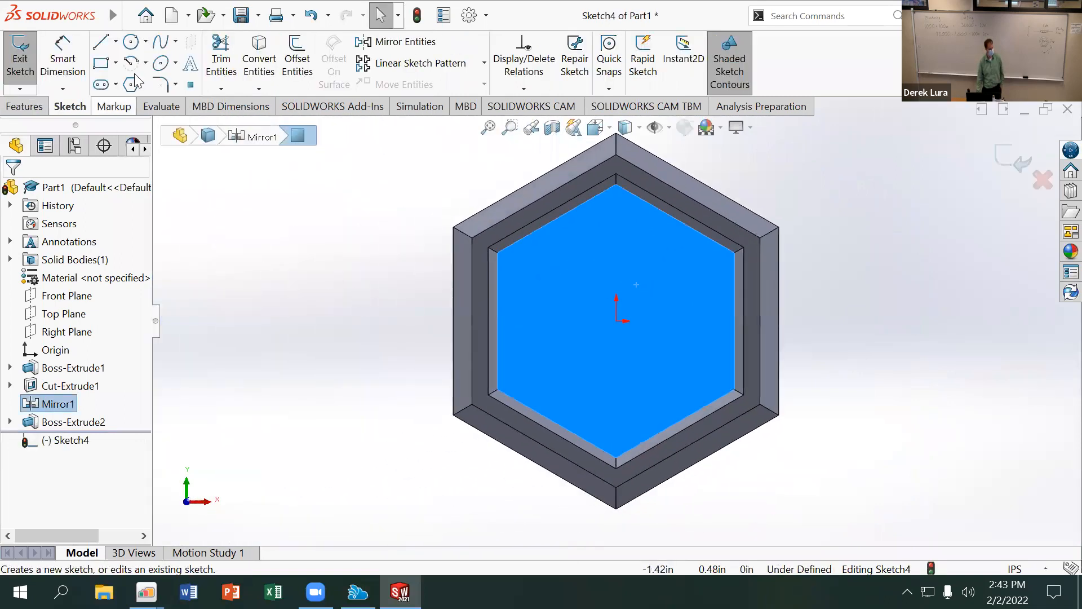
Add bold sketch text 2024 on the pocket floor with the document font turned off and a font height of 0.18 in.
left_click(191, 63)
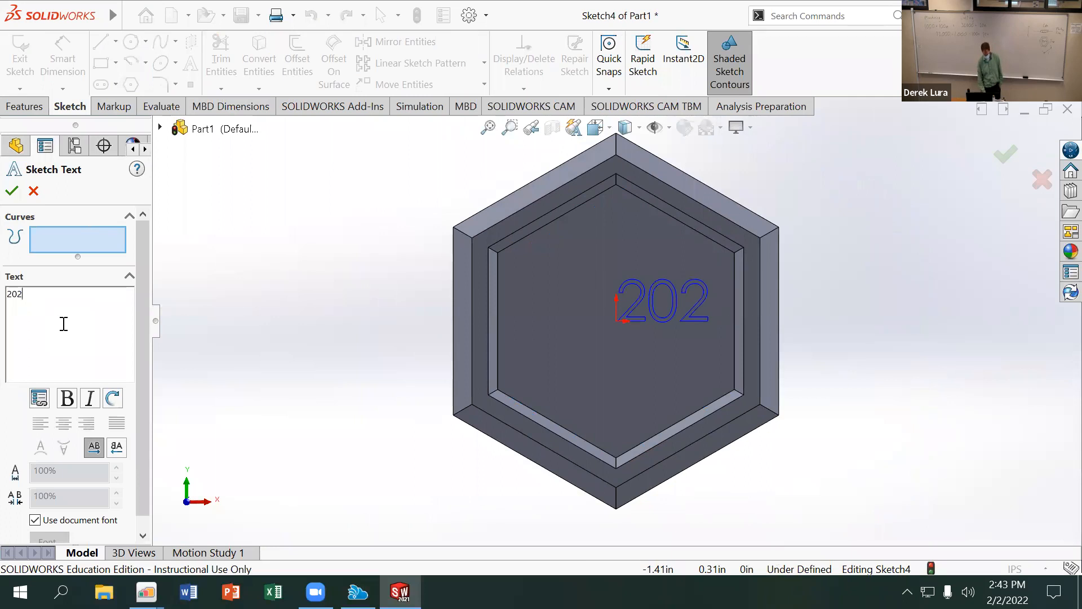
left_click(66, 401)
left_click(35, 521)
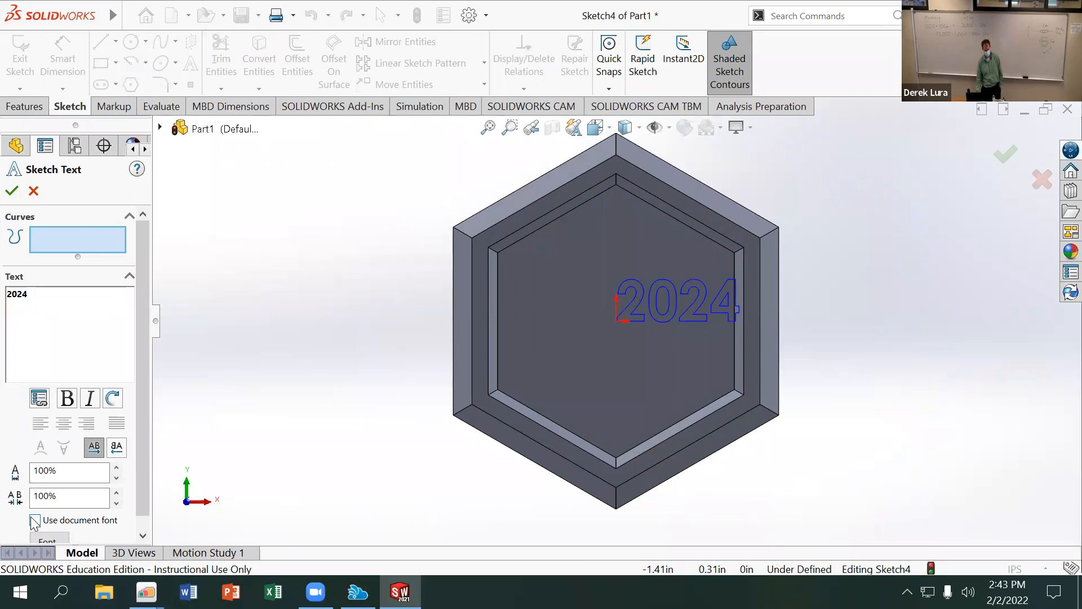
left_click(35, 520)
left_click(35, 520)
left_click(49, 538)
left_click_drag(611, 208, 562, 203)
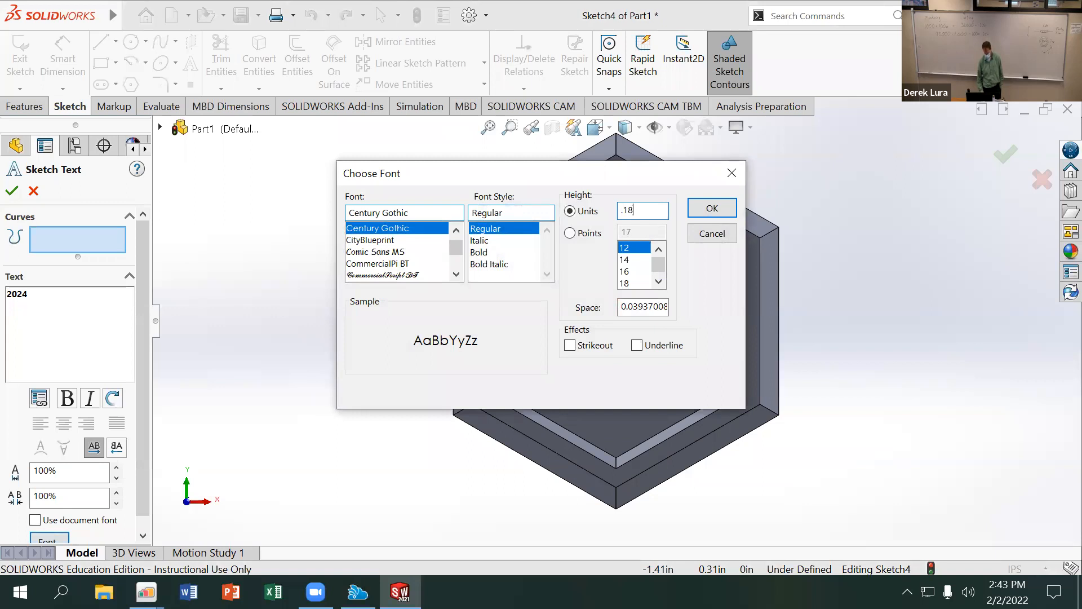
type(".18")
key("Return")
left_click(13, 191)
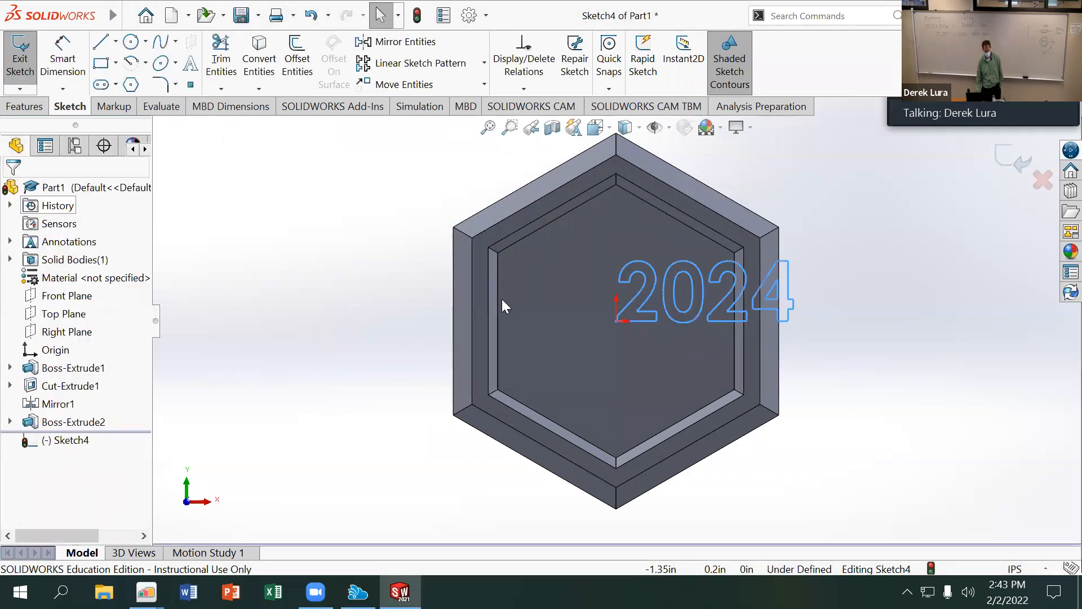
Move the 2024 text near the pocket's center and dimension its start point horizontally 0.25 in from the origin.
left_click_drag(634, 338, 538, 355)
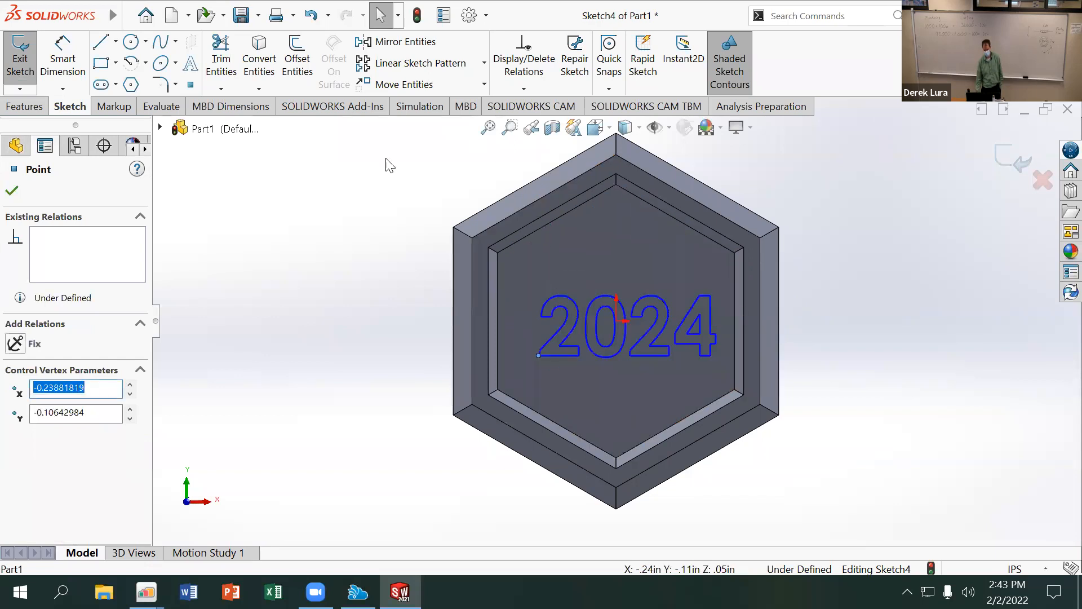
left_click(47, 51)
left_click(539, 356)
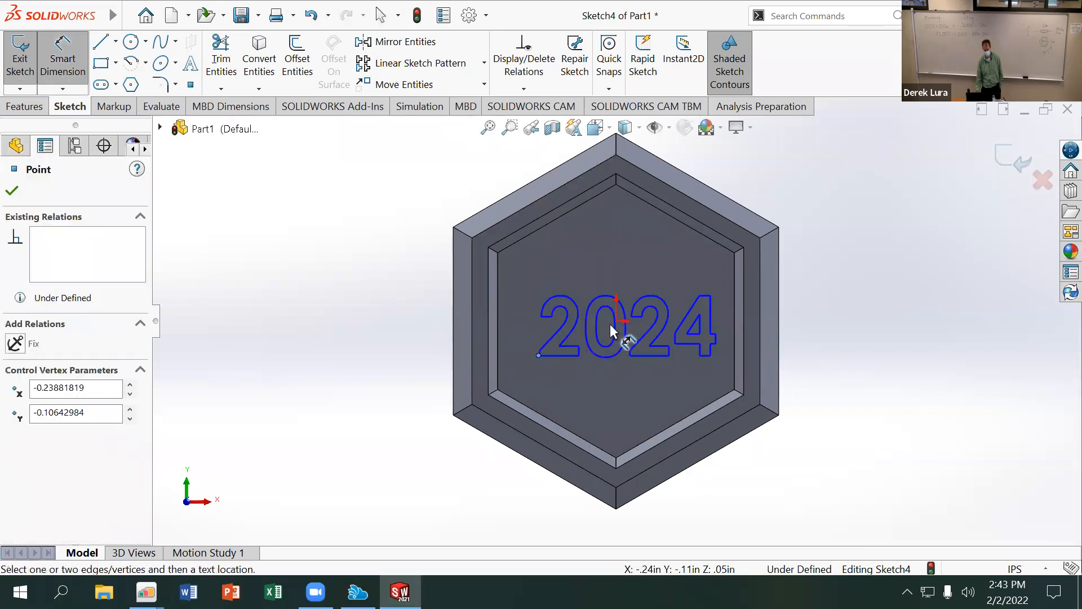
left_click(616, 319)
left_click(580, 384)
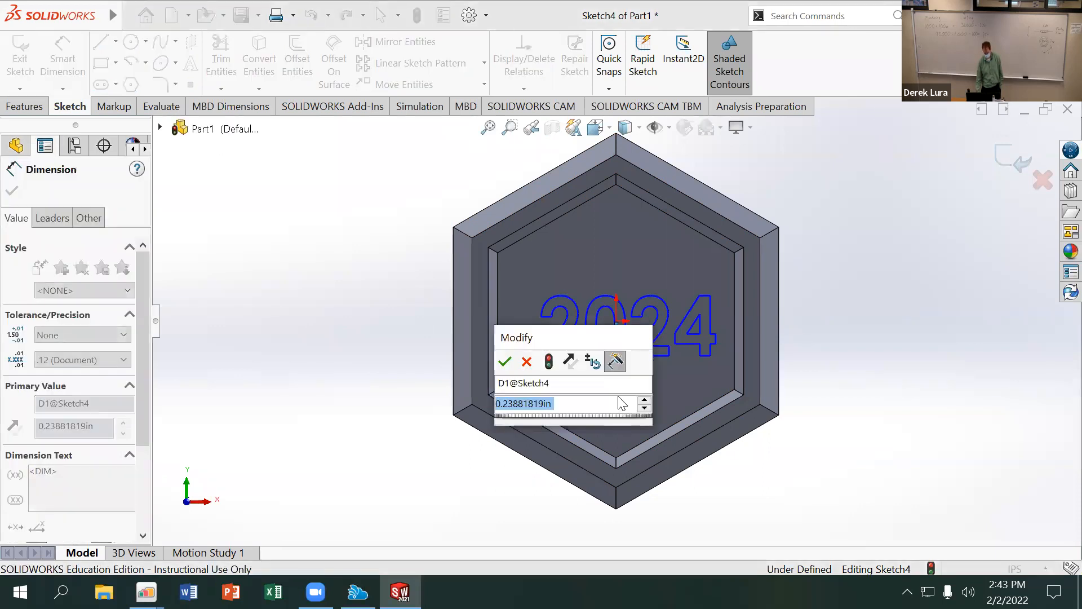
type(".25+")
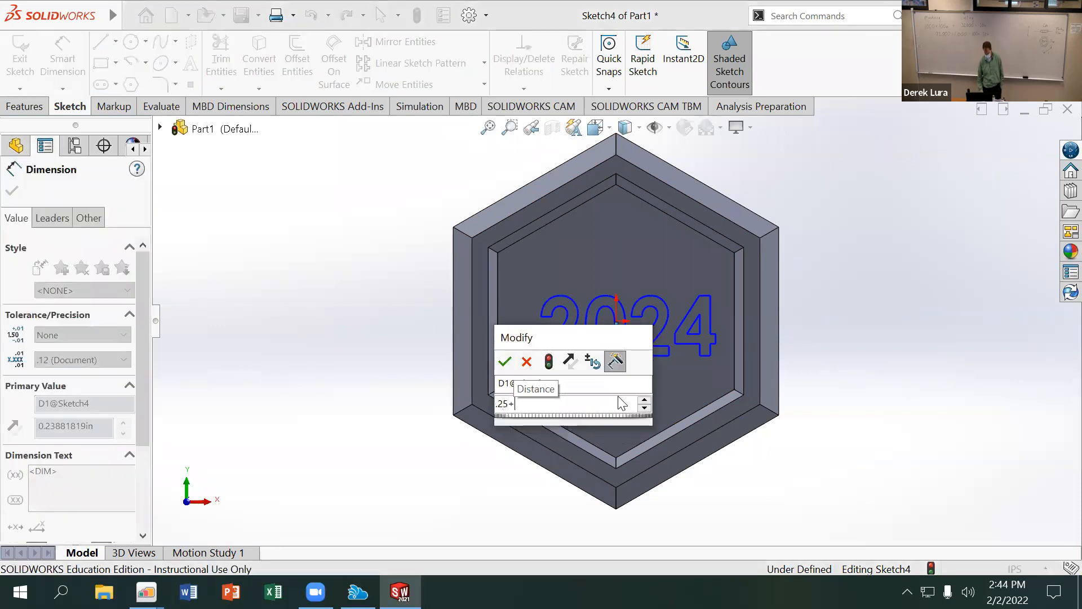
key("Return")
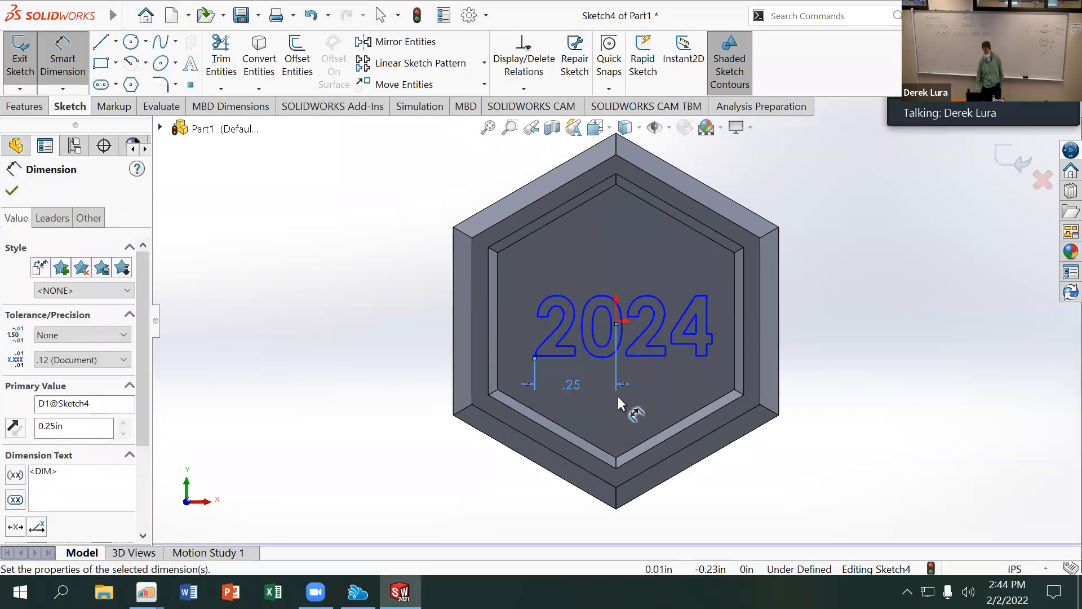
Set the horizontal distance between the 2024 text's start point and the origin to 0.28 in.
double_click(571, 386)
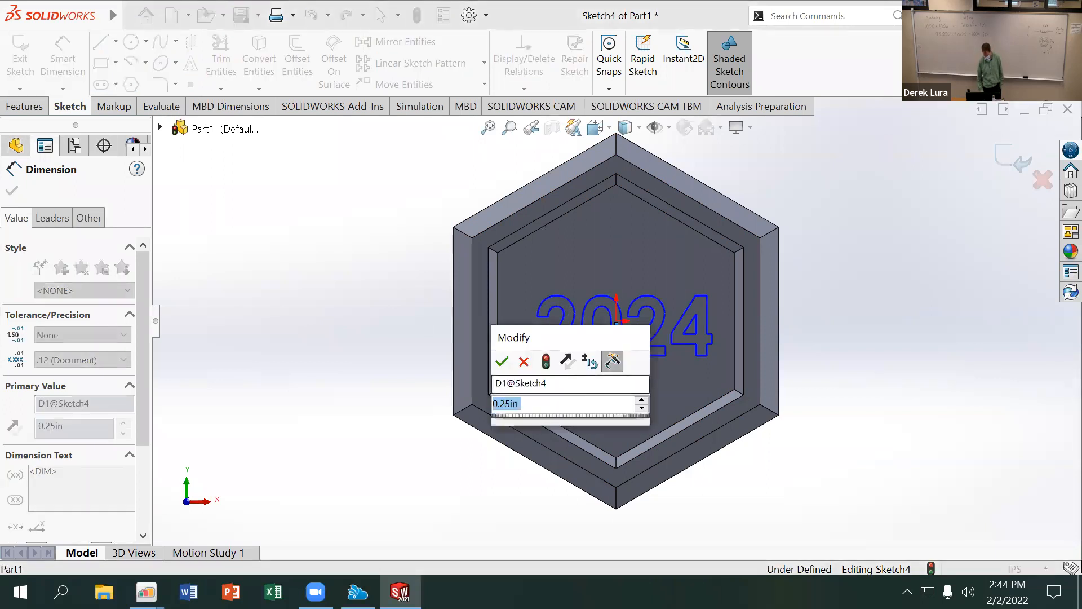
type(".3")
key("BackSpace")
type("28")
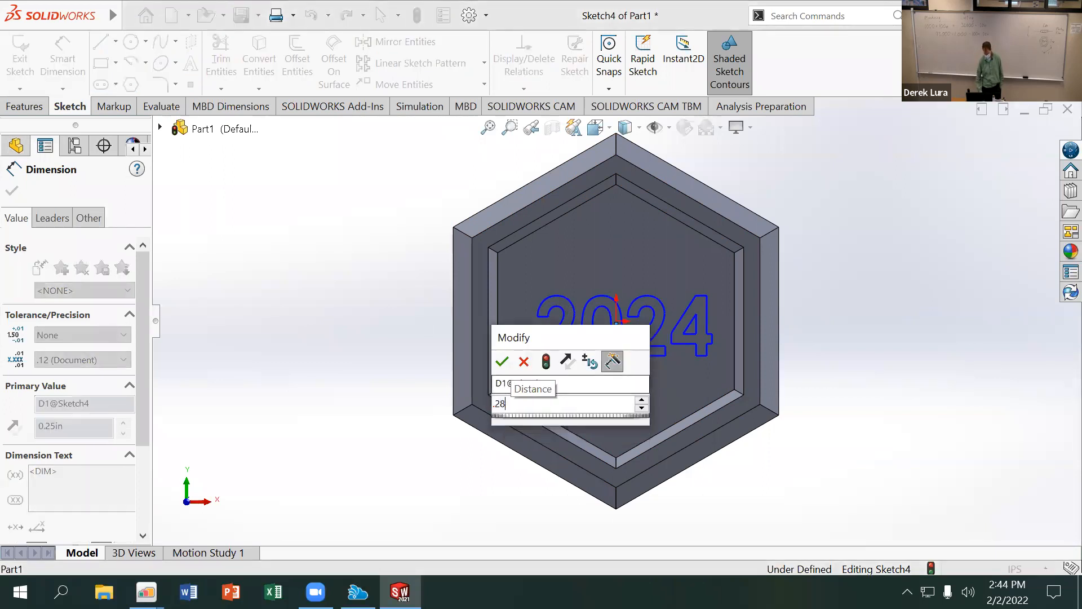
key("Return")
Dimension the 2024 text's start point vertically from the origin at 0.09 in.
left_click(525, 356)
left_click(617, 322)
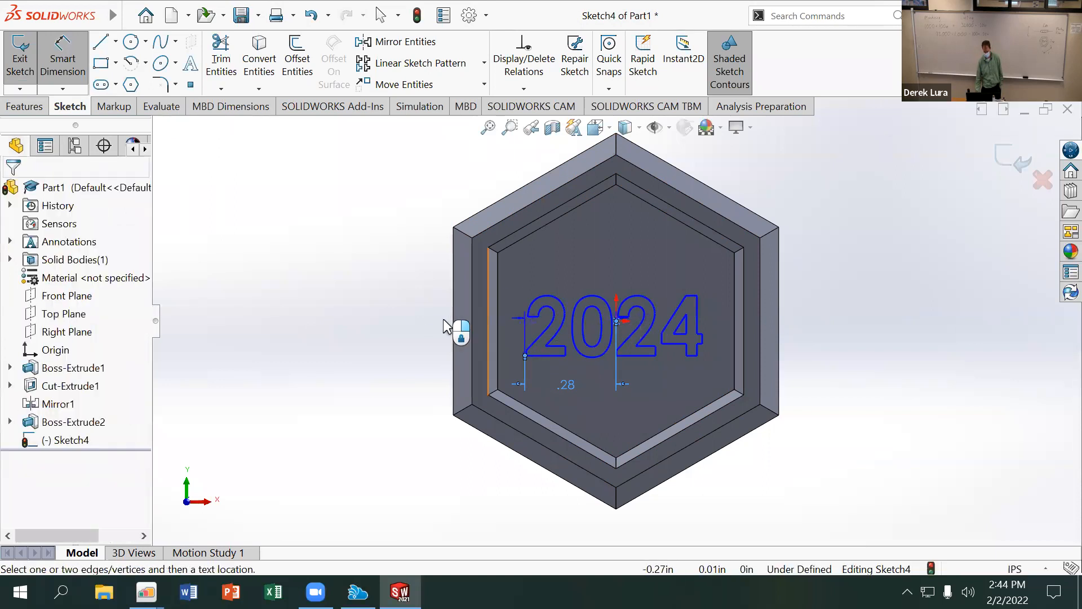
left_click(442, 341)
type(".09")
key("Return")
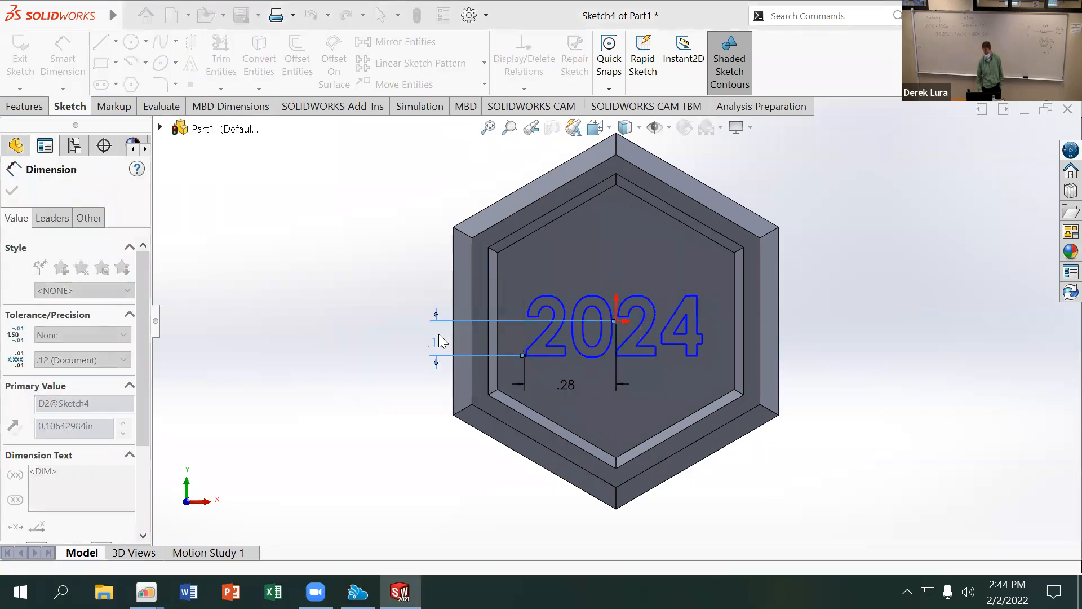
Extrude the 2024 text as a merged blind boss 0.05 in deep with a 20-degree inward draft.
left_click(17, 106)
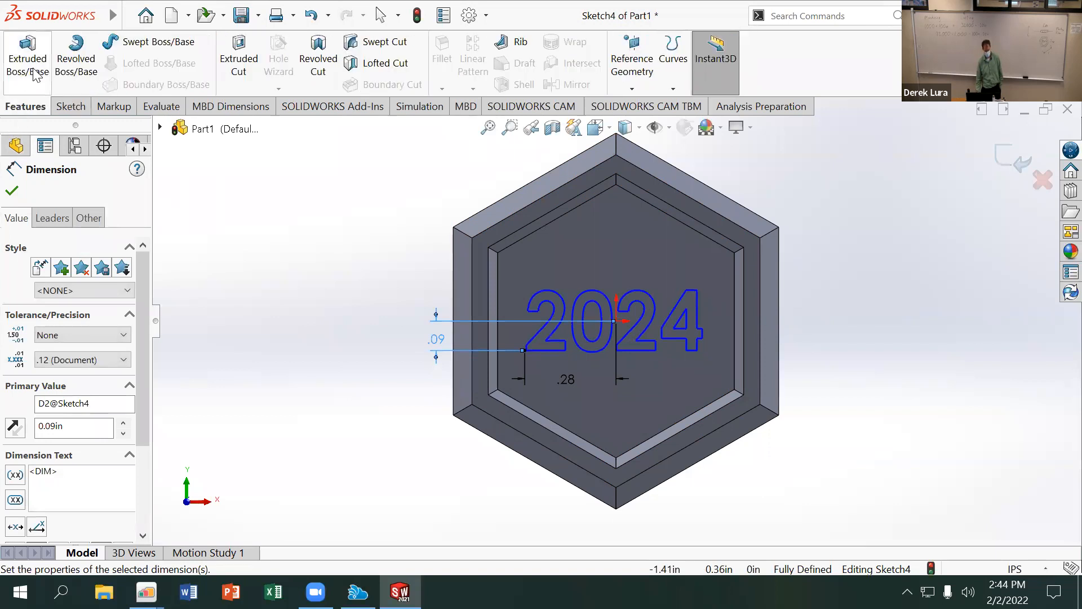
left_click(27, 52)
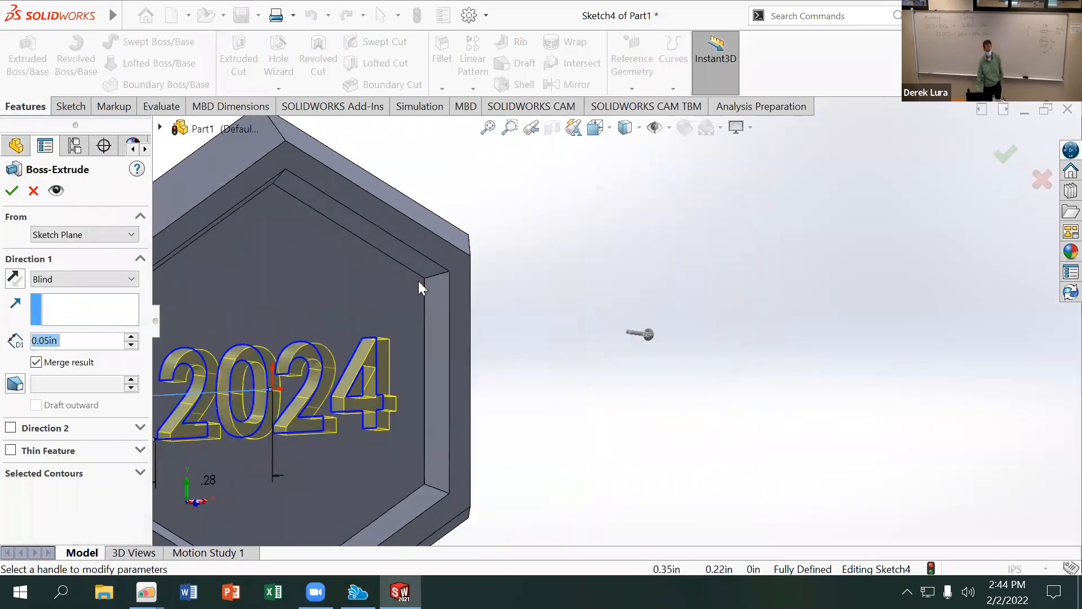
left_click(17, 384)
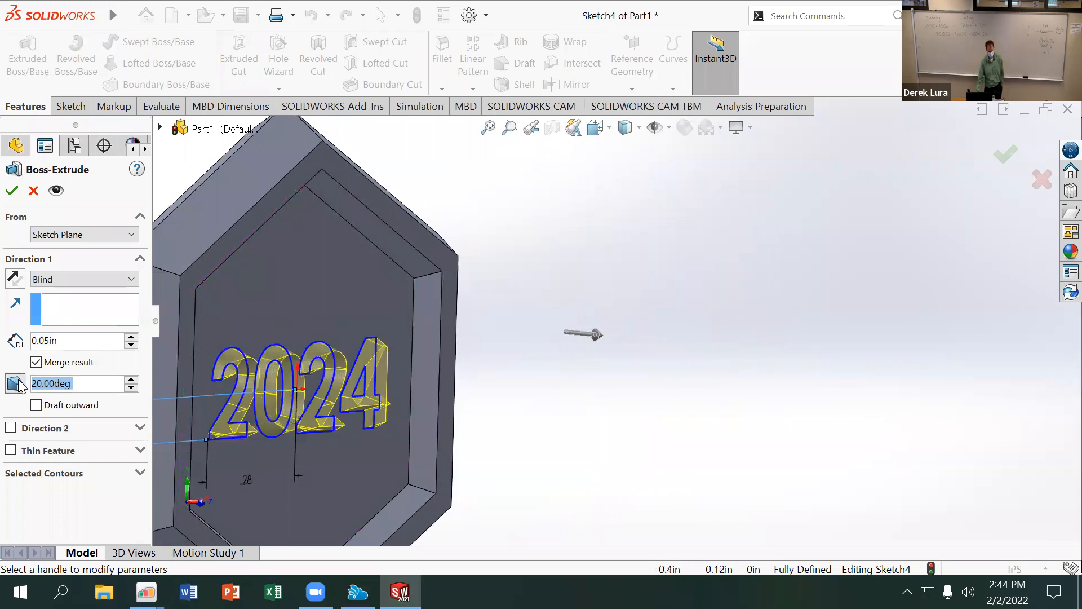
left_click(11, 191)
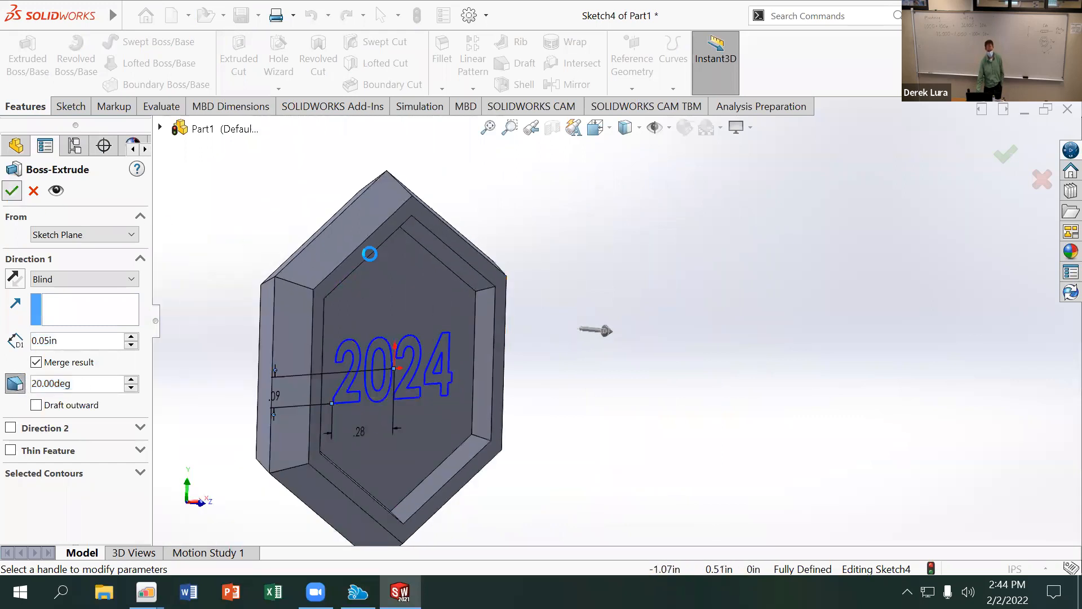
middle_click_drag(236, 244, 775, 457)
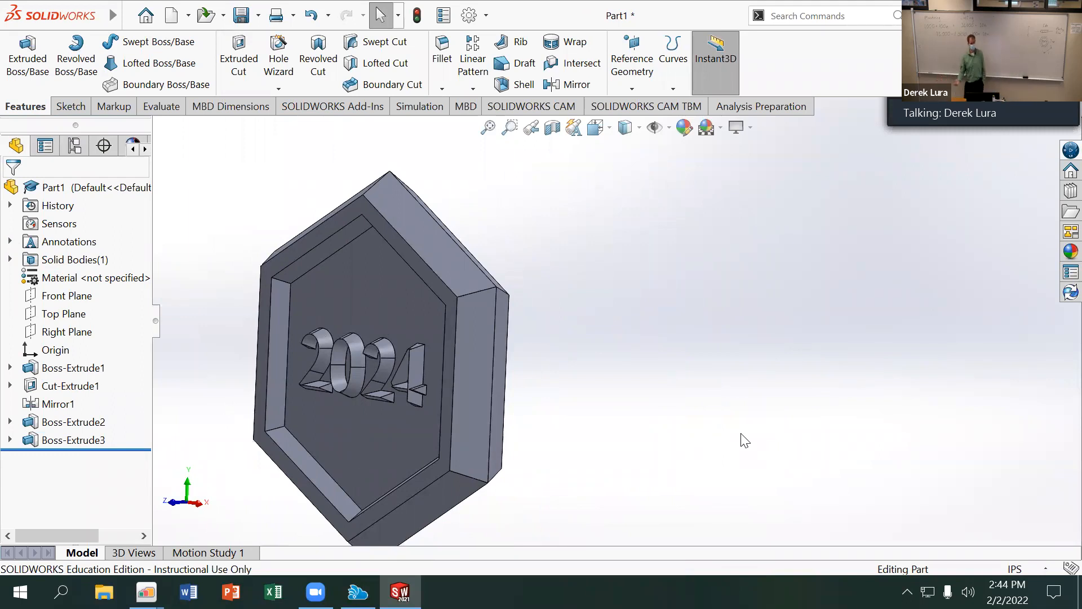
left_click(362, 300)
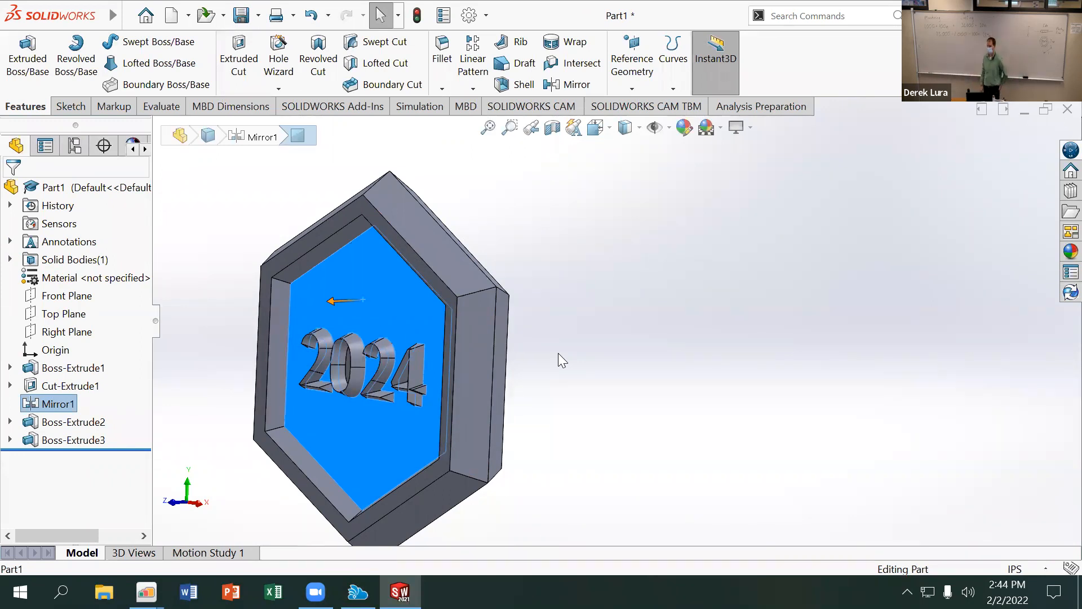
middle_click_drag(553, 325, 606, 221)
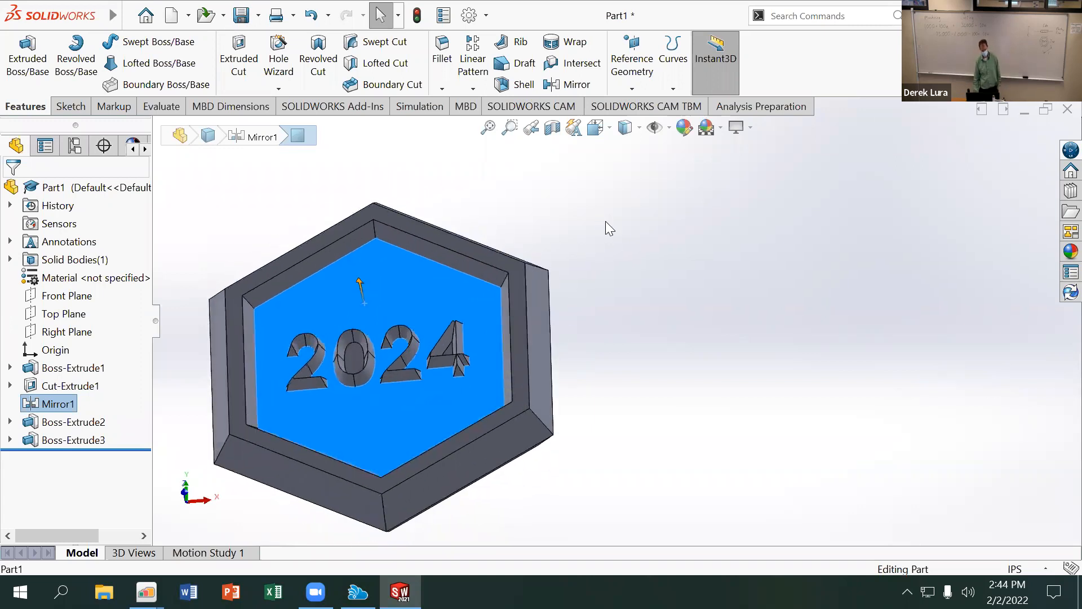
scroll(610, 301, "up", 3)
middle_click_drag(610, 301, 762, 248)
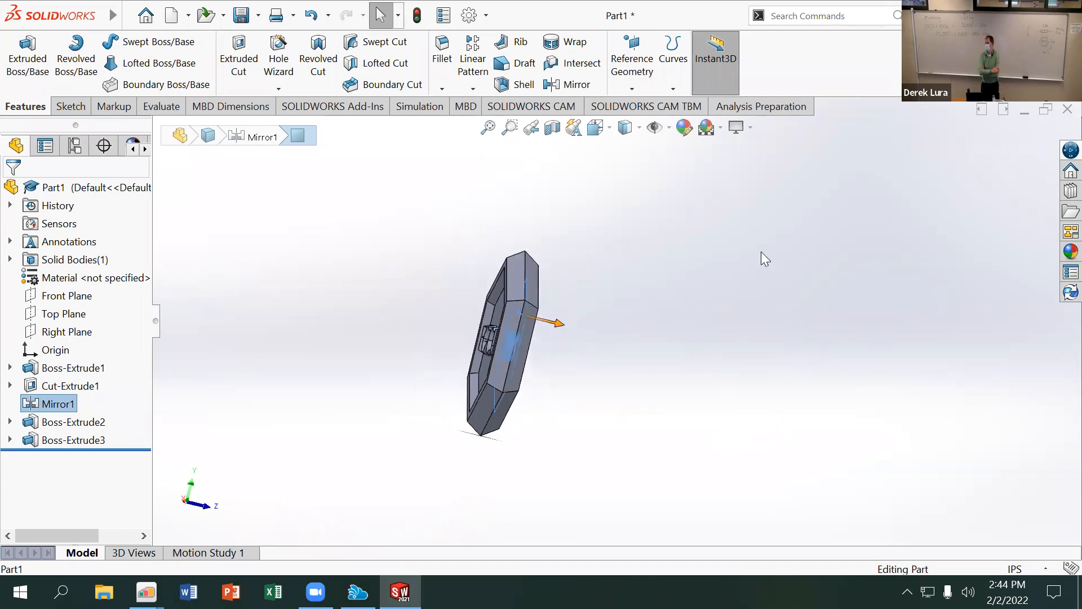